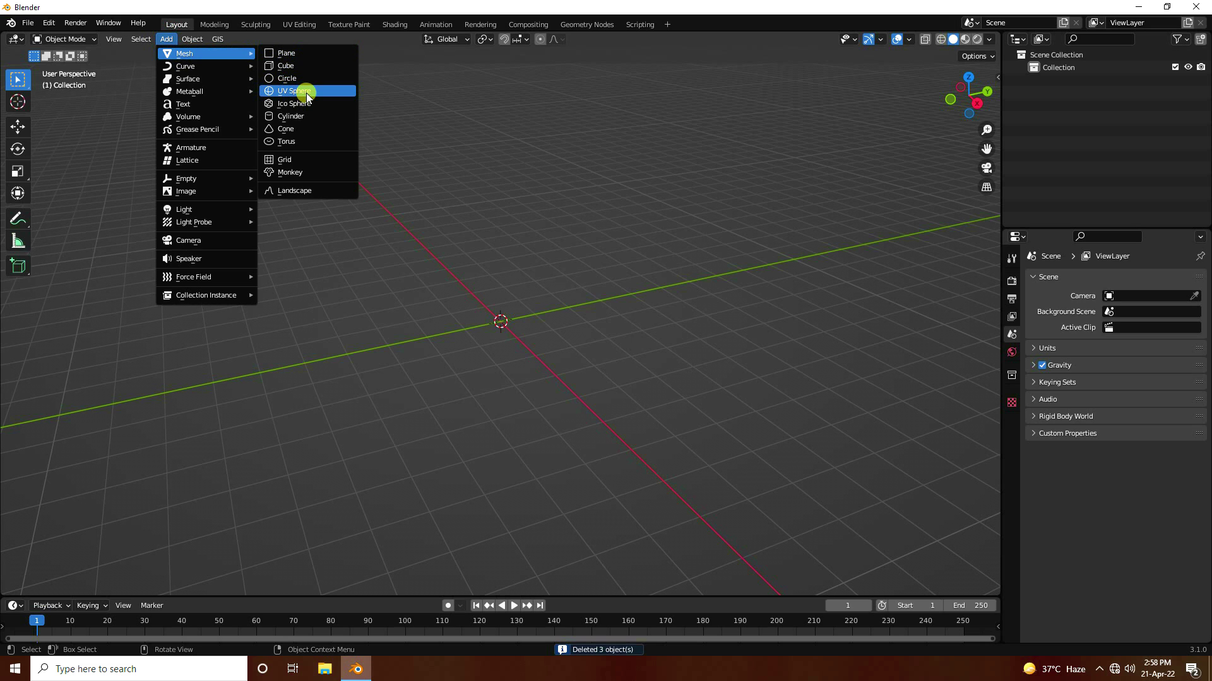
Step: Add a UV sphere at the origin and set its scale to 1.5 on X, Y and Z
left_click(307, 93)
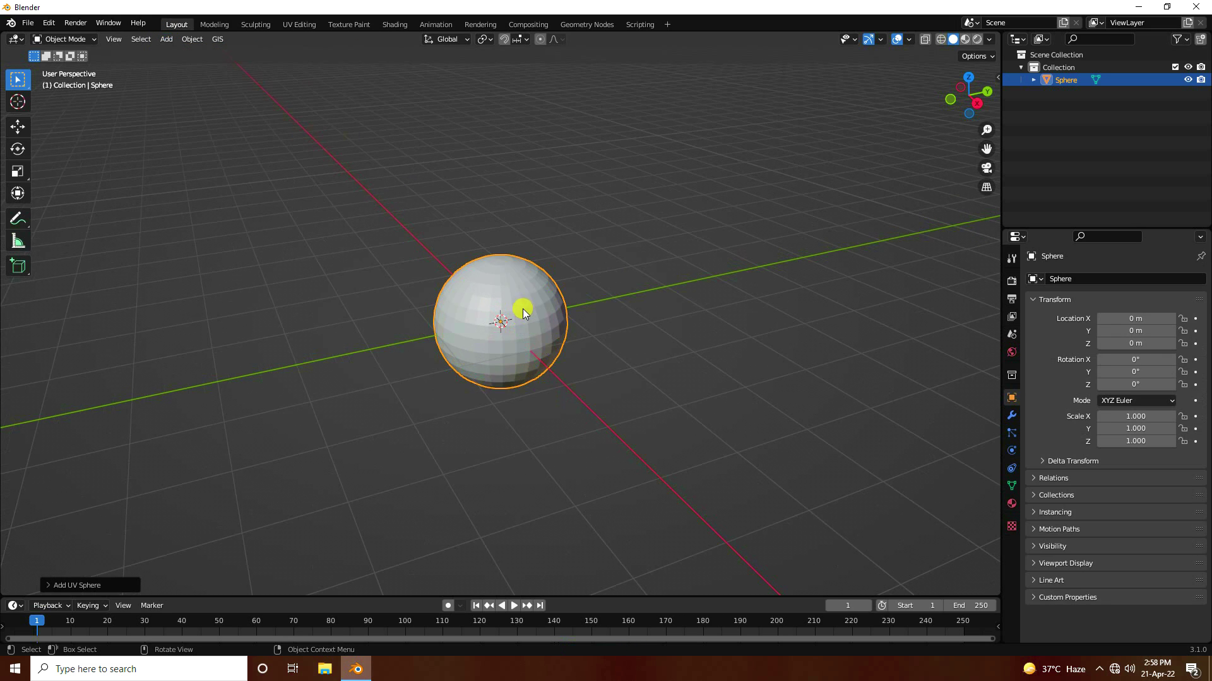
left_click(1125, 415)
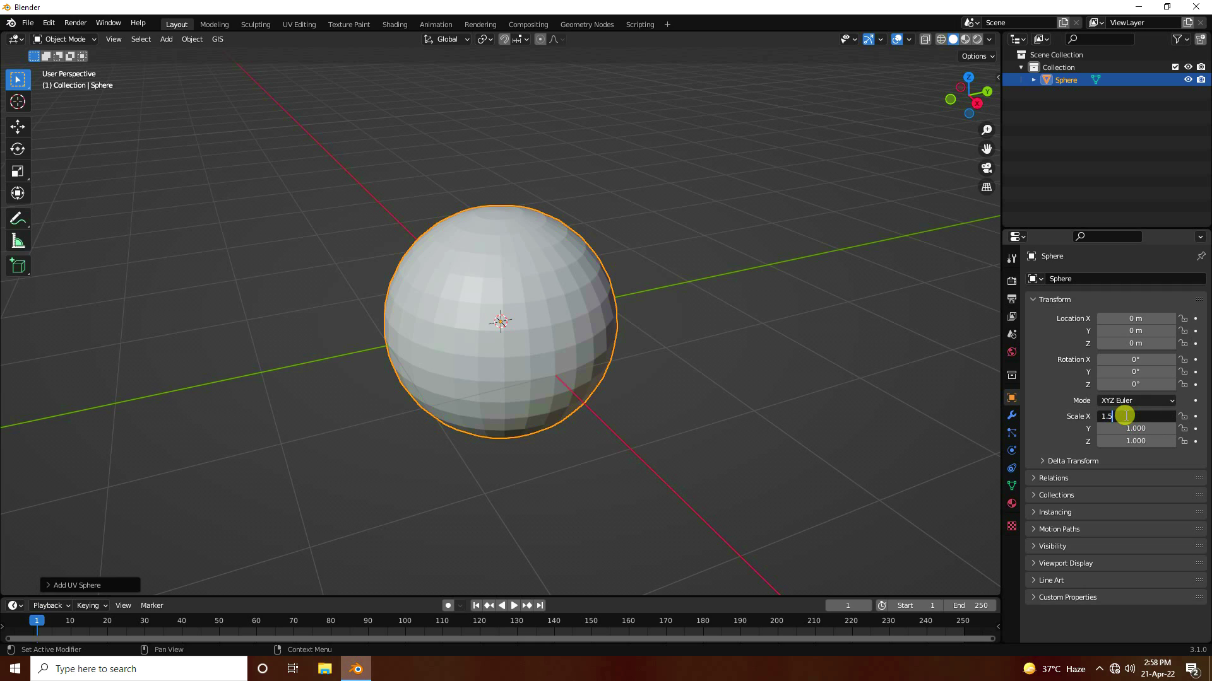
key("Tab")
type("1.5")
key("Tab")
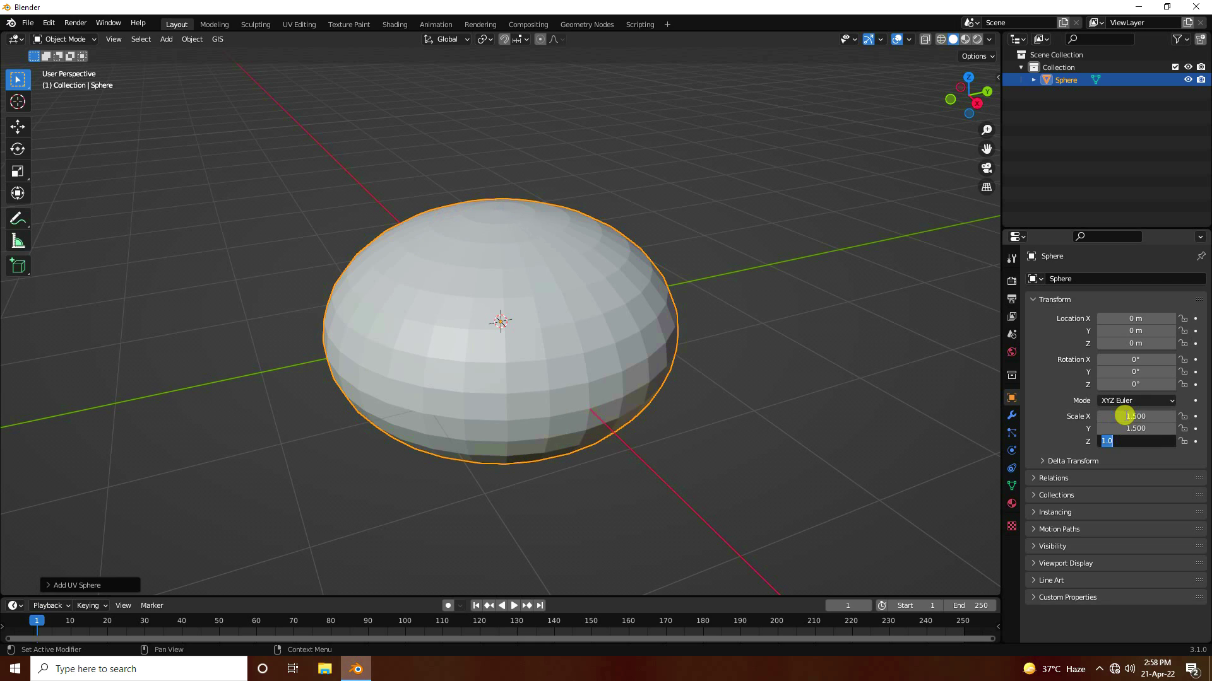
type("1.5")
key("Return")
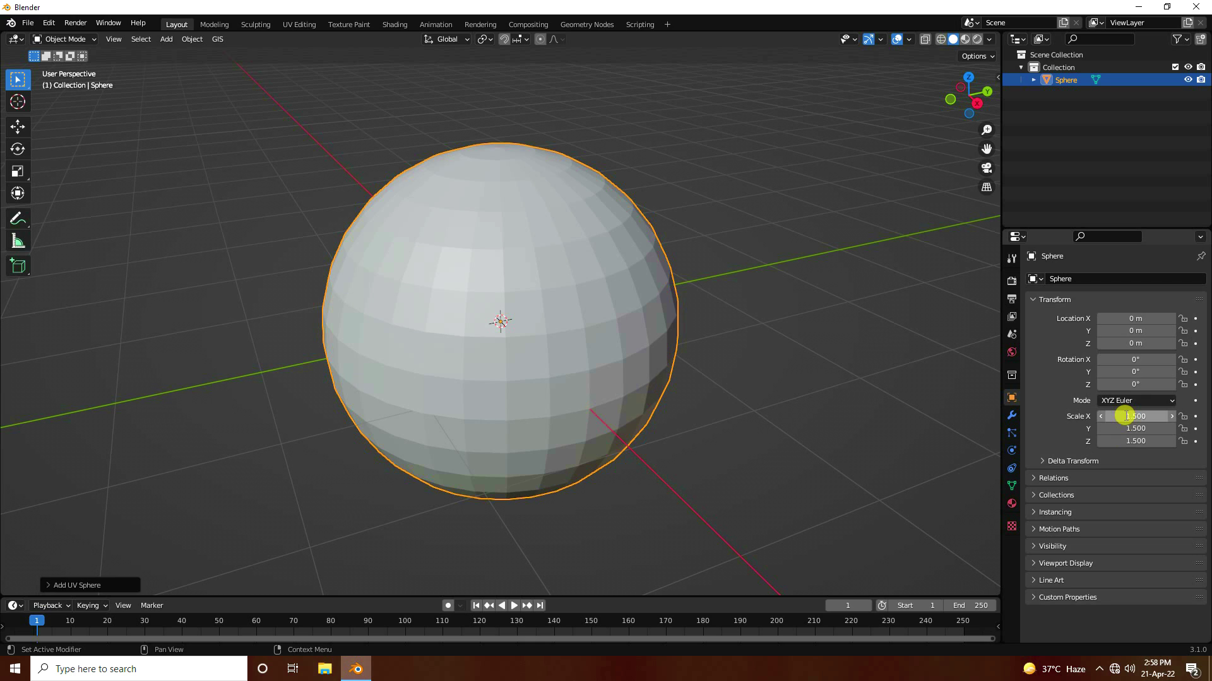
Step: Apply smooth shading to the sphere
right_click(448, 215)
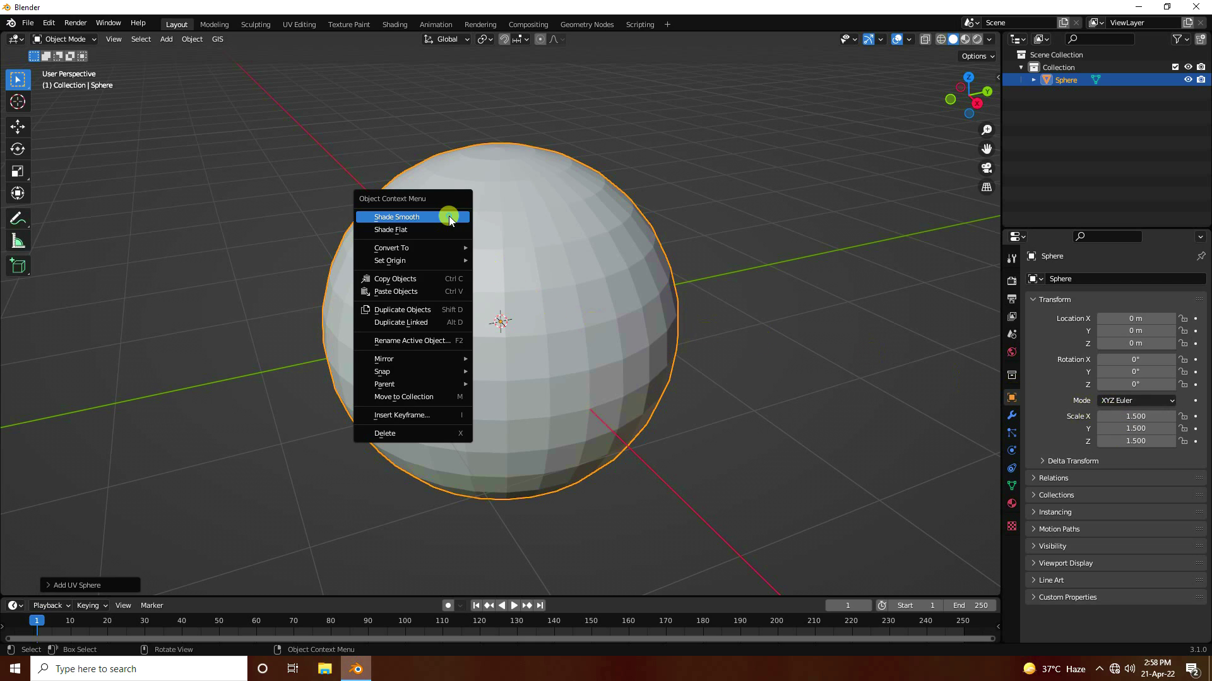
left_click(411, 219)
middle_click_drag(425, 290, 517, 287)
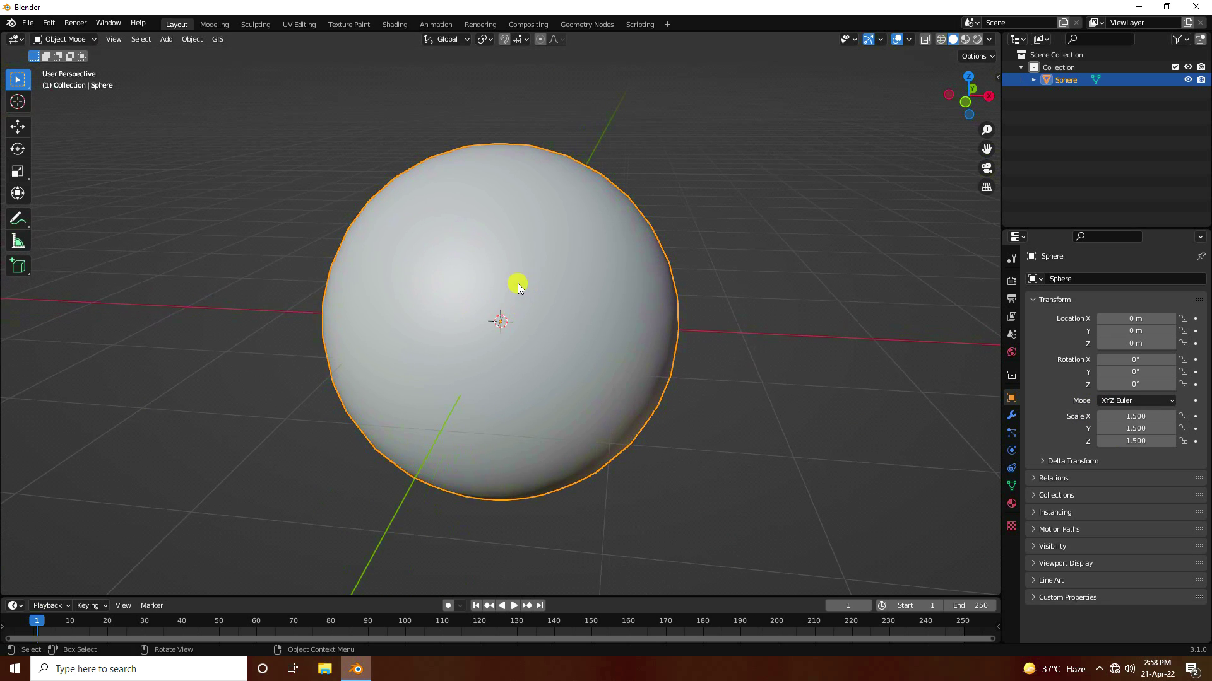
Step: Add a Subdivision Surface modifier to the sphere with render level 7 and viewport level 4
left_click(1009, 417)
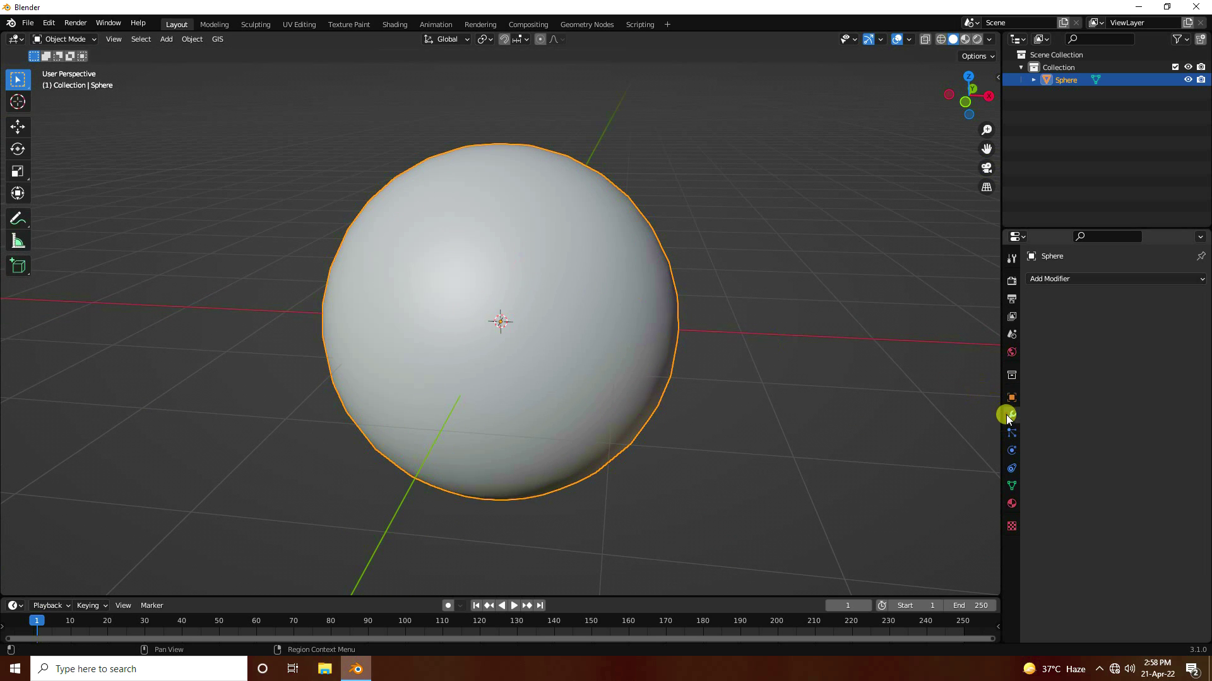
left_click(1057, 278)
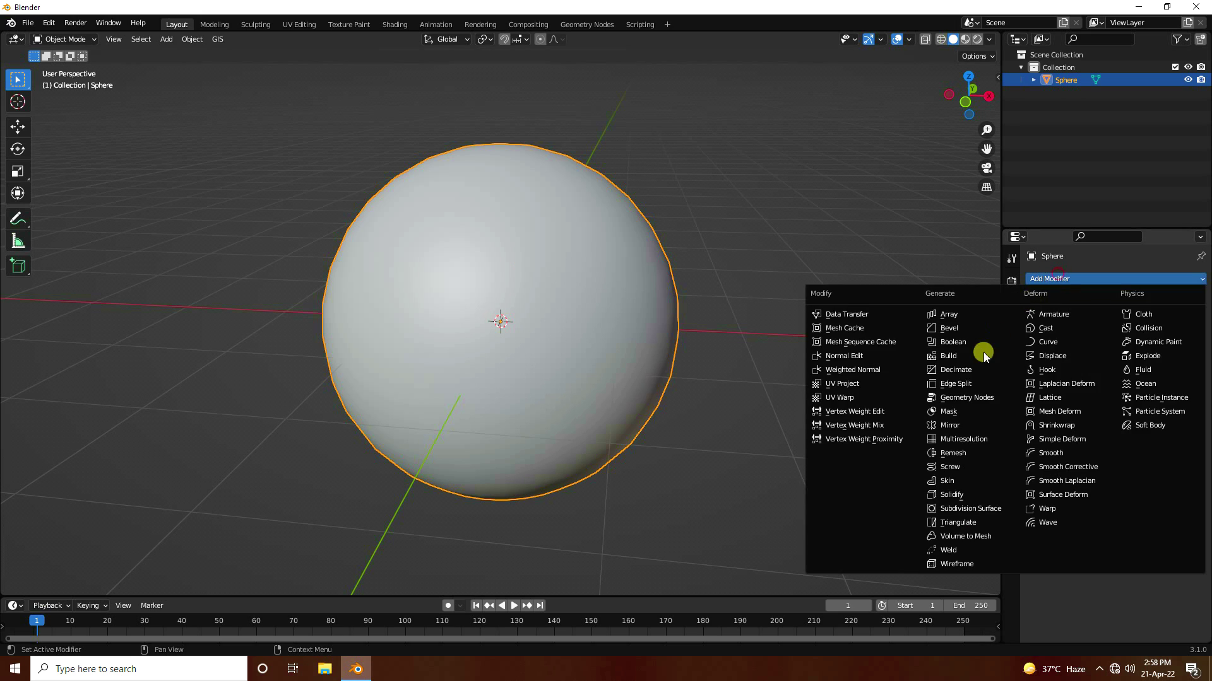
left_click(997, 508)
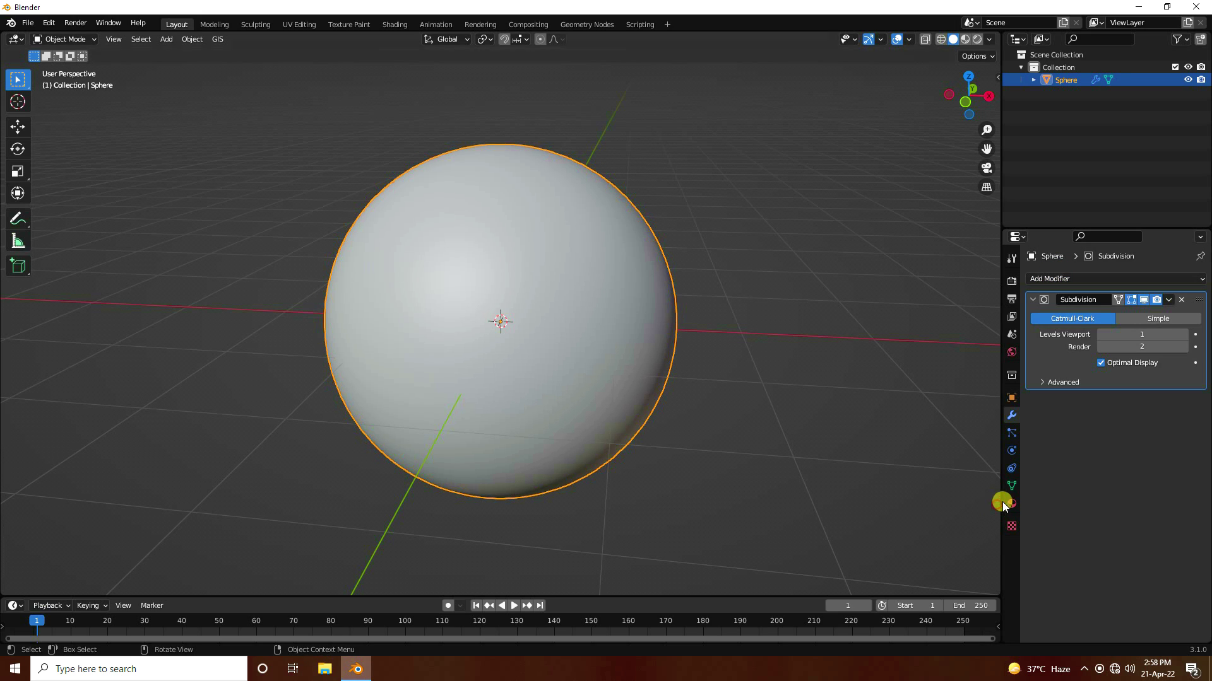
left_click(1126, 347)
type("7")
key("Return")
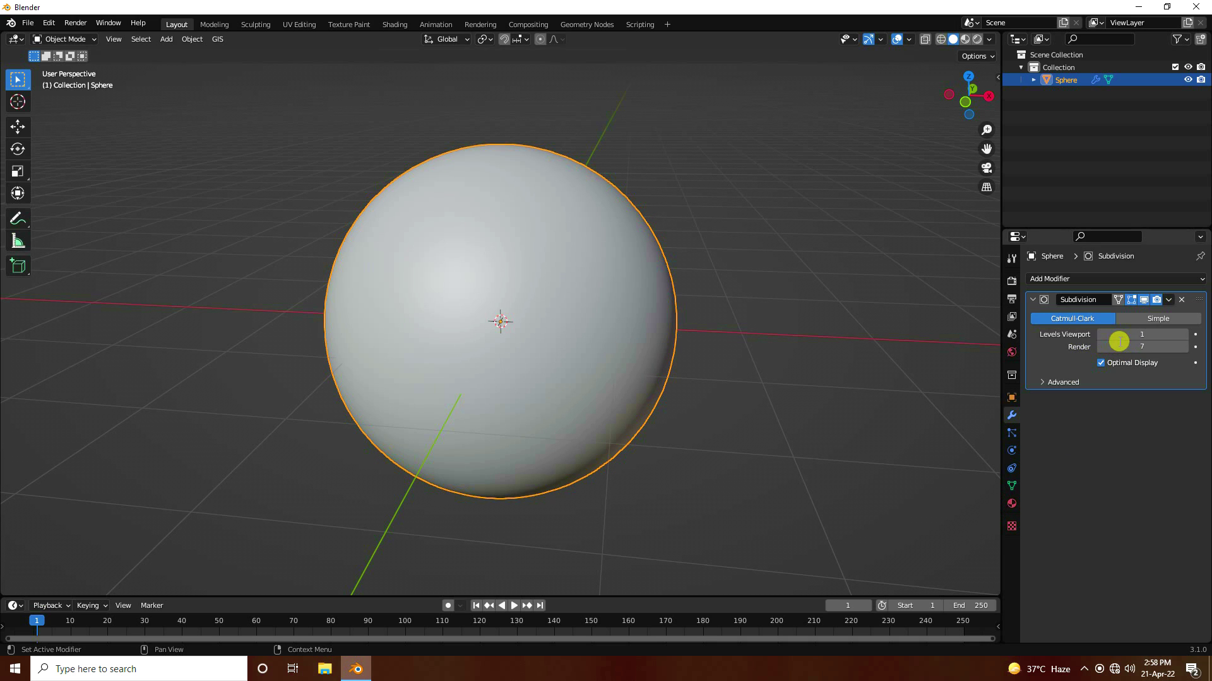
left_click(1143, 335)
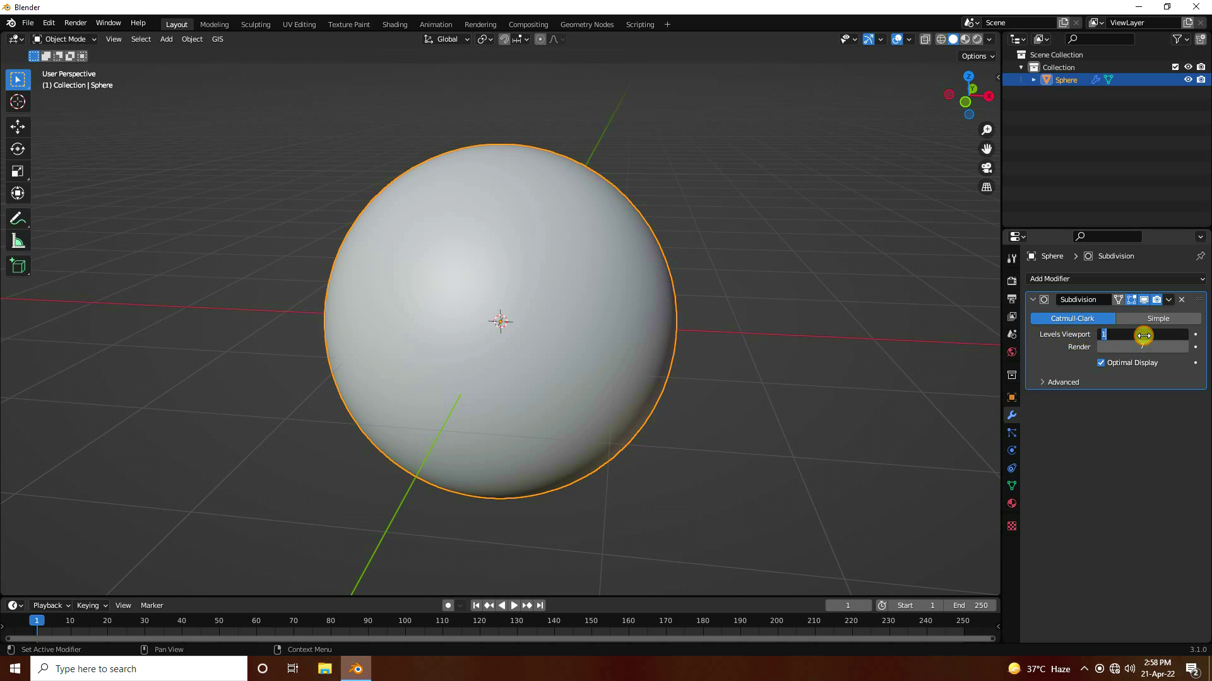
type("4")
key("Return")
Step: Add a plane at the origin and scale it up uniformly into a large floor around the sphere
middle_click_drag(652, 424, 472, 457)
scroll(472, 457, "down", 5)
left_click(166, 38)
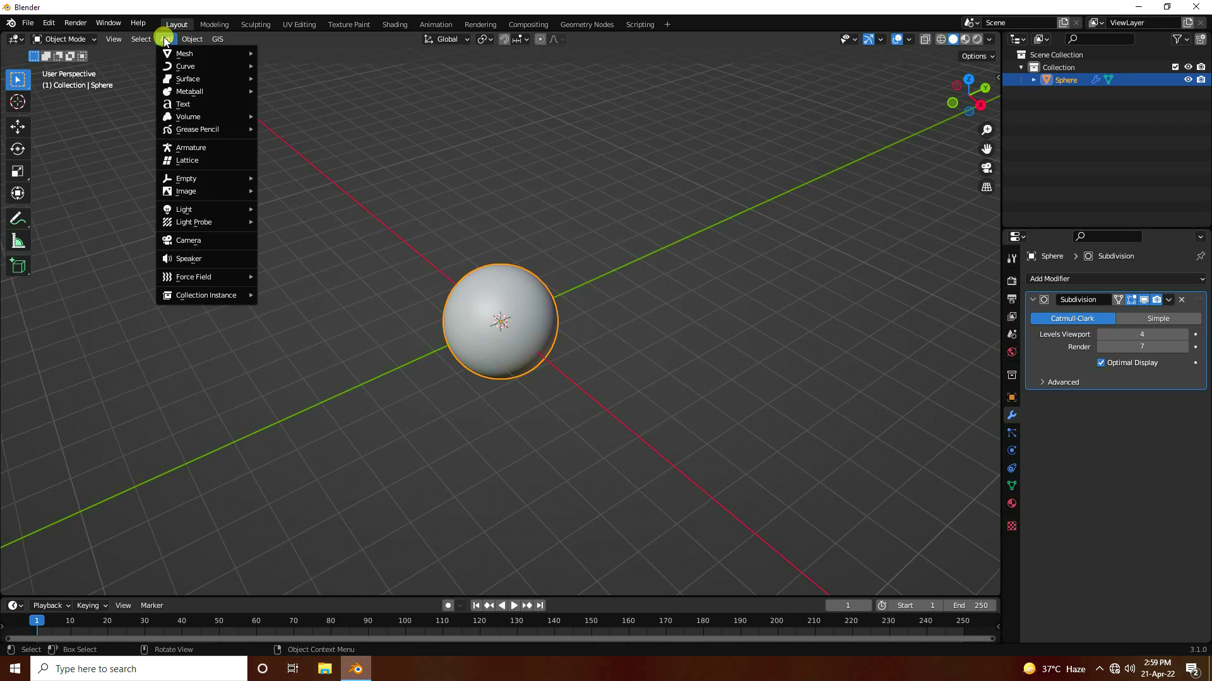
mouse_move(198, 53)
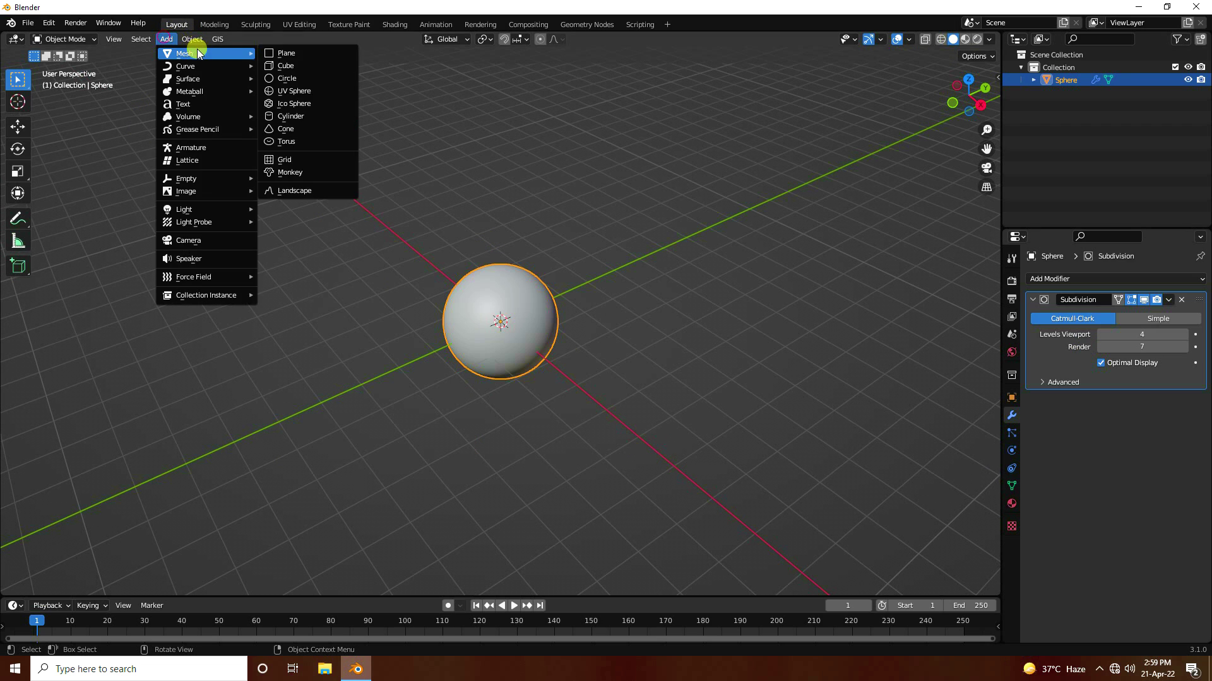
left_click(292, 55)
scroll(472, 401, "down", 4)
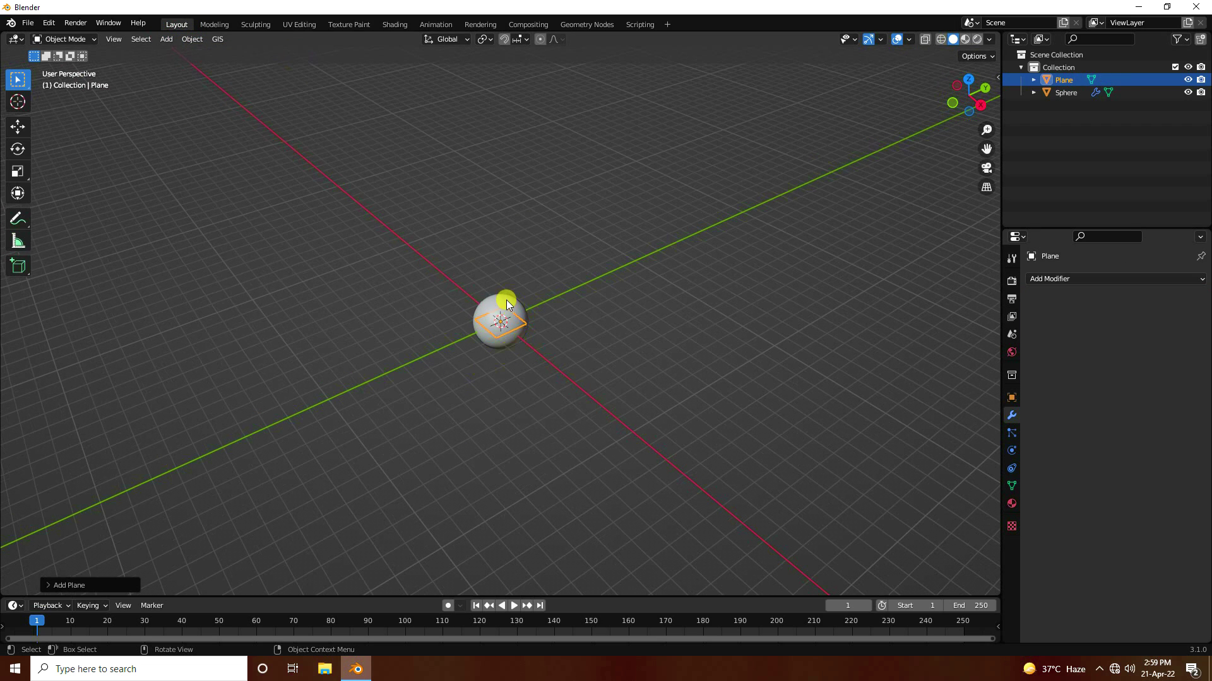
key("s")
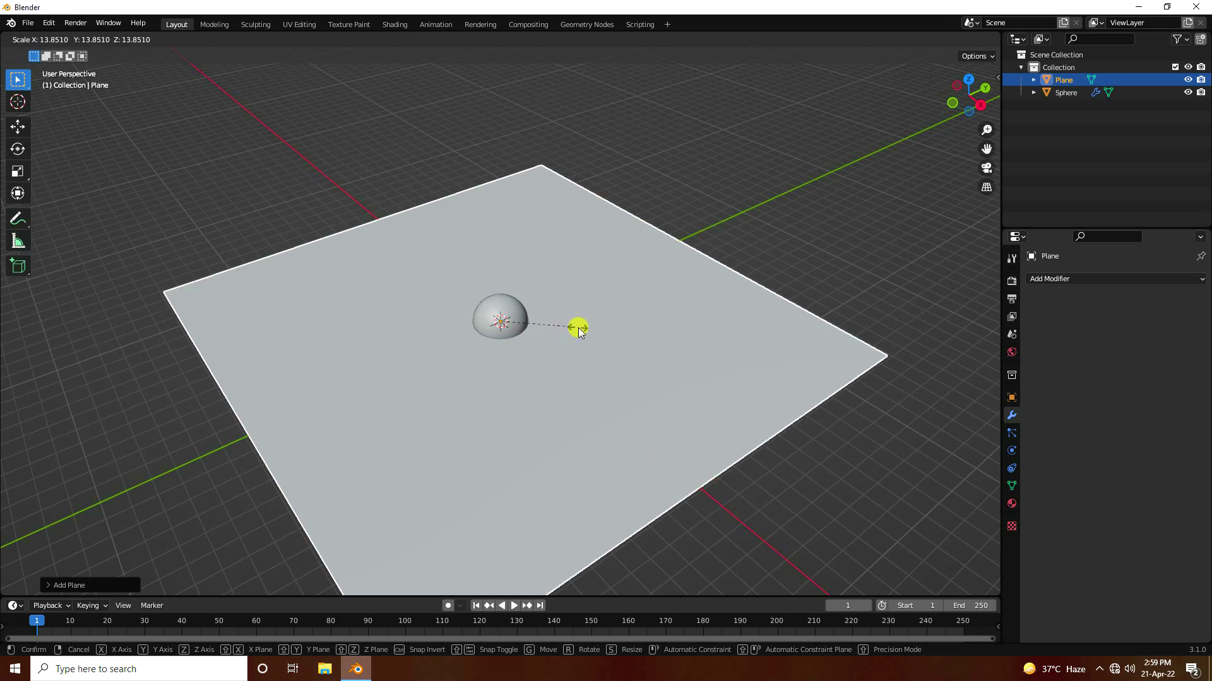
left_click(619, 331)
scroll(467, 372, "down", 2)
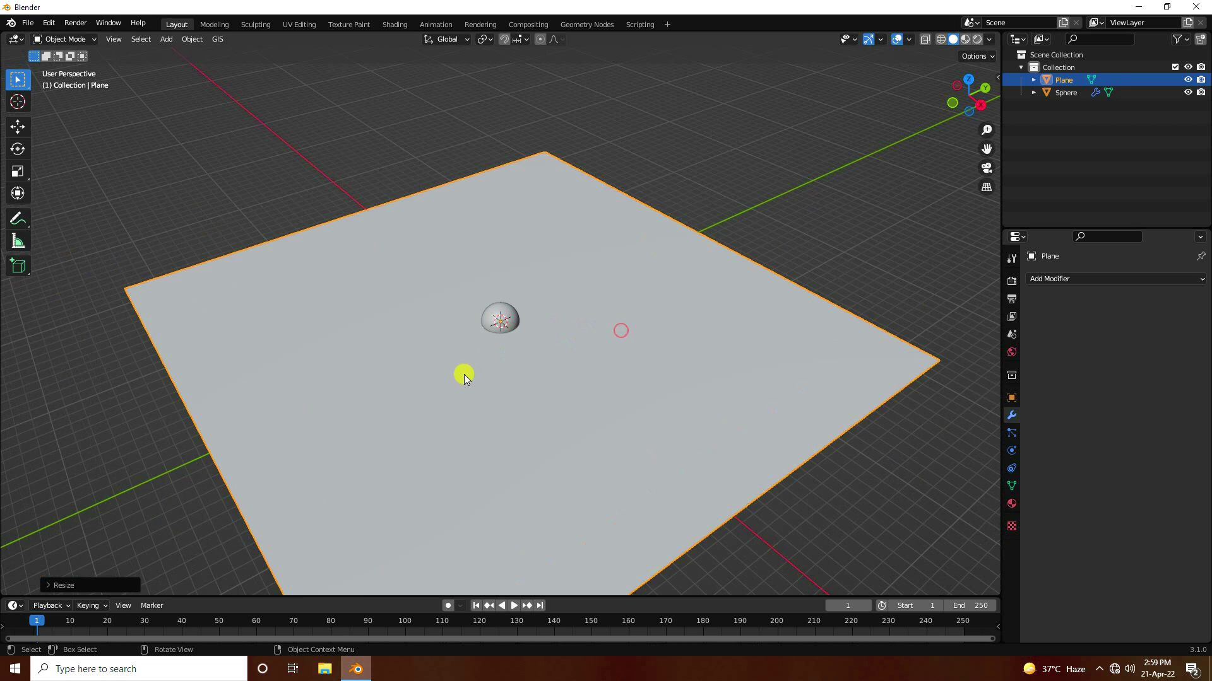
Step: In Edit Mode, extrude the plane's edge on the positive Y side straight up along Z to form a tall back wall
middle_click_drag(539, 363, 328, 372, "shift")
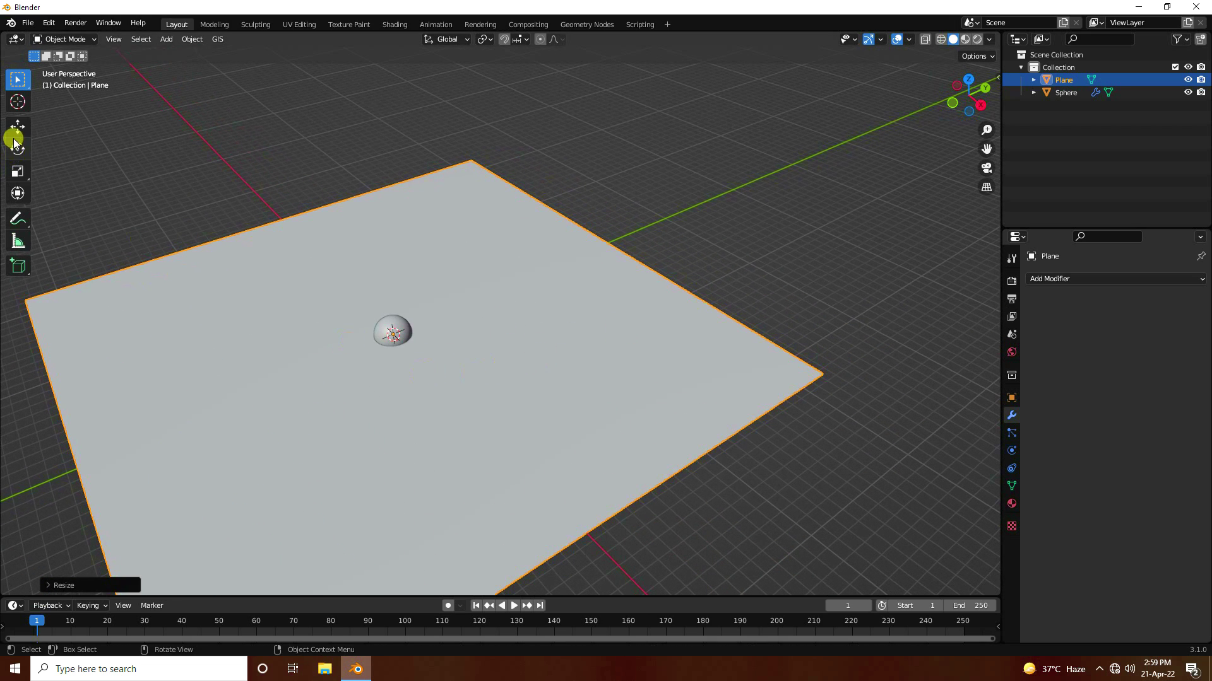
left_click(57, 48)
left_click(62, 68)
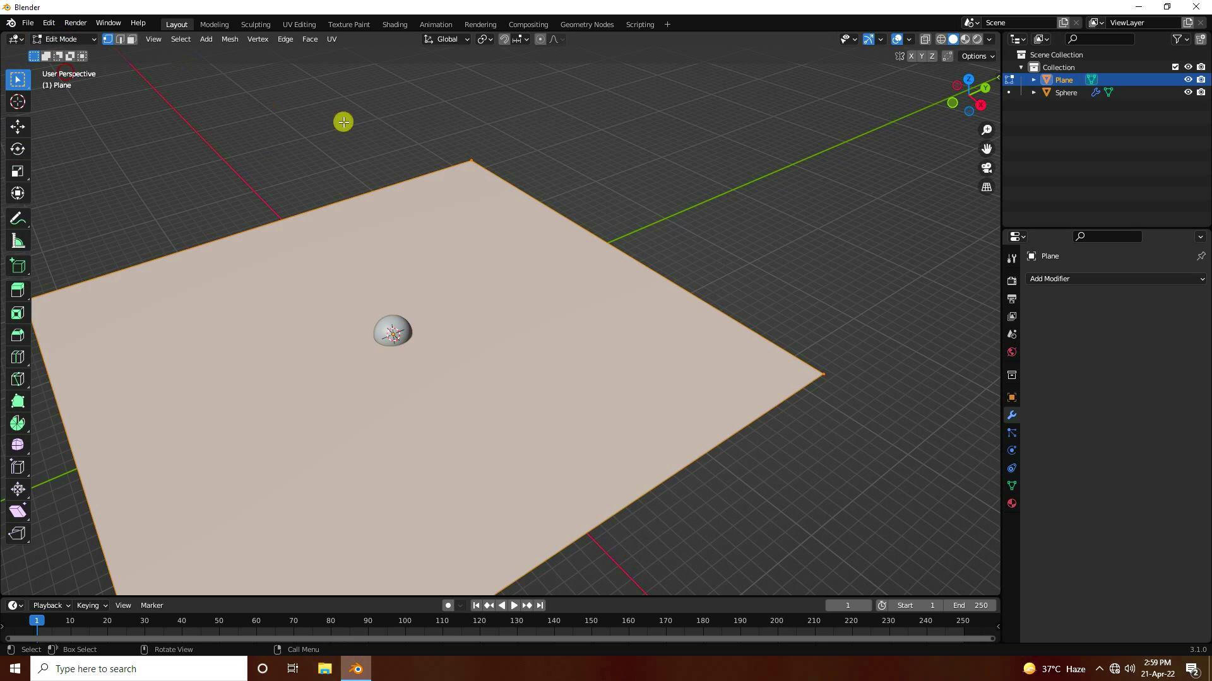
left_click(125, 43)
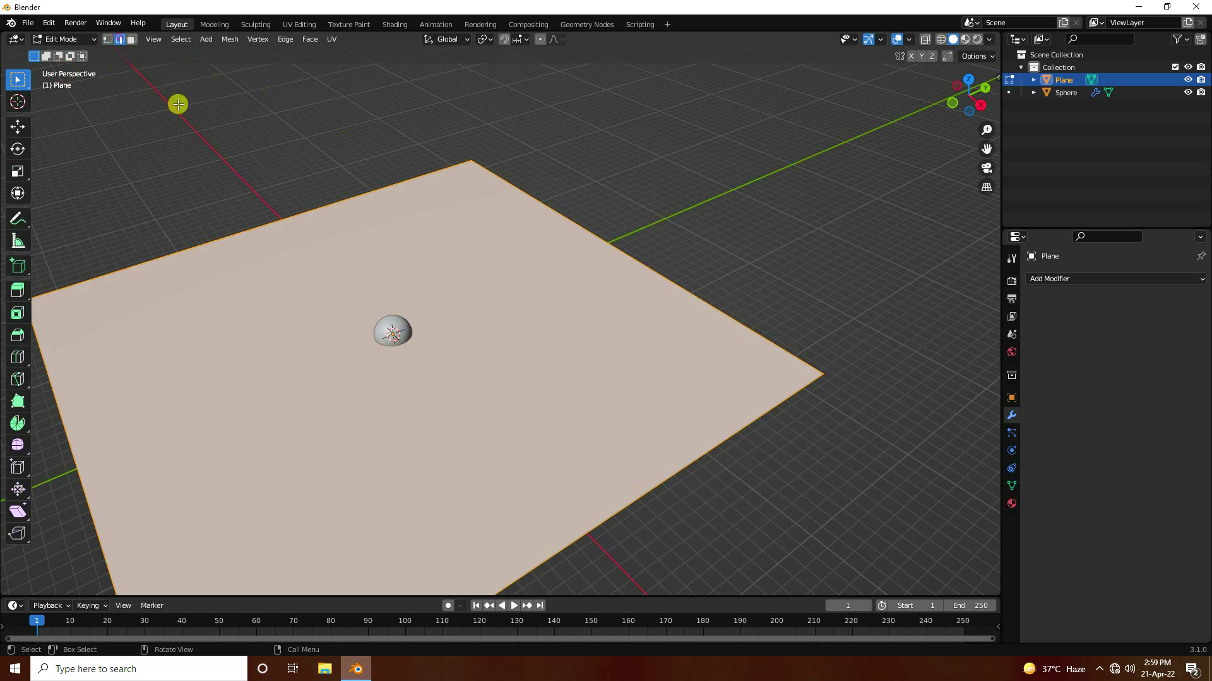
left_click(571, 224)
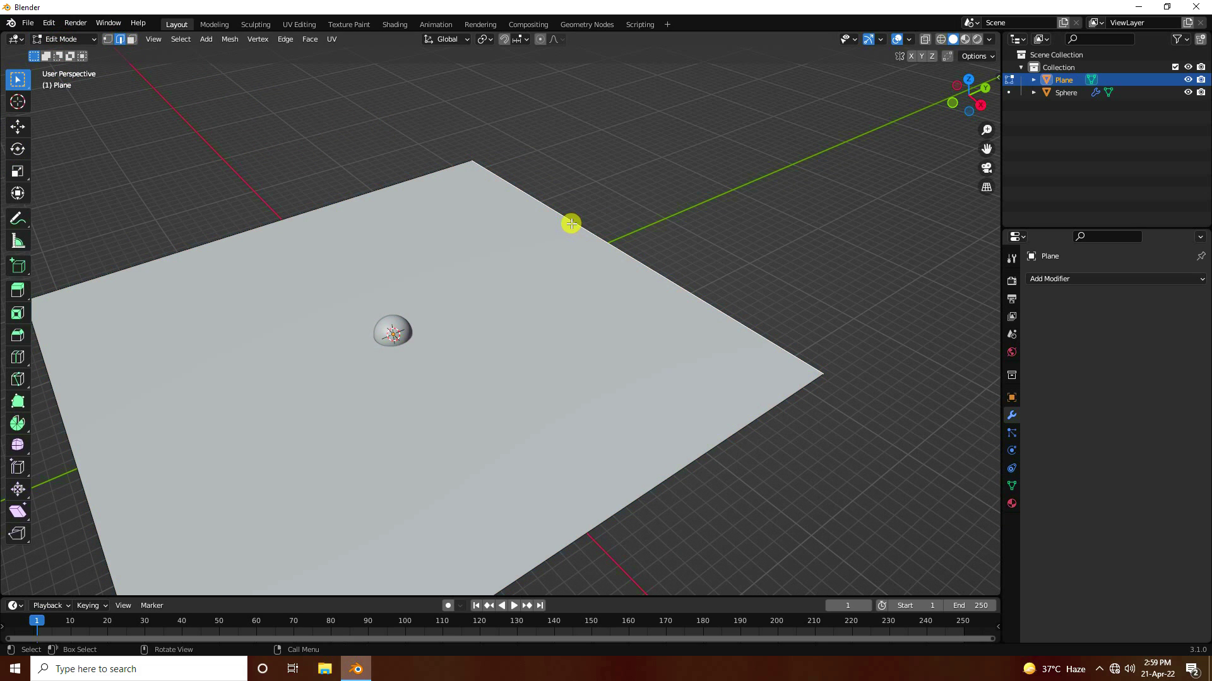
key("g")
key("g")
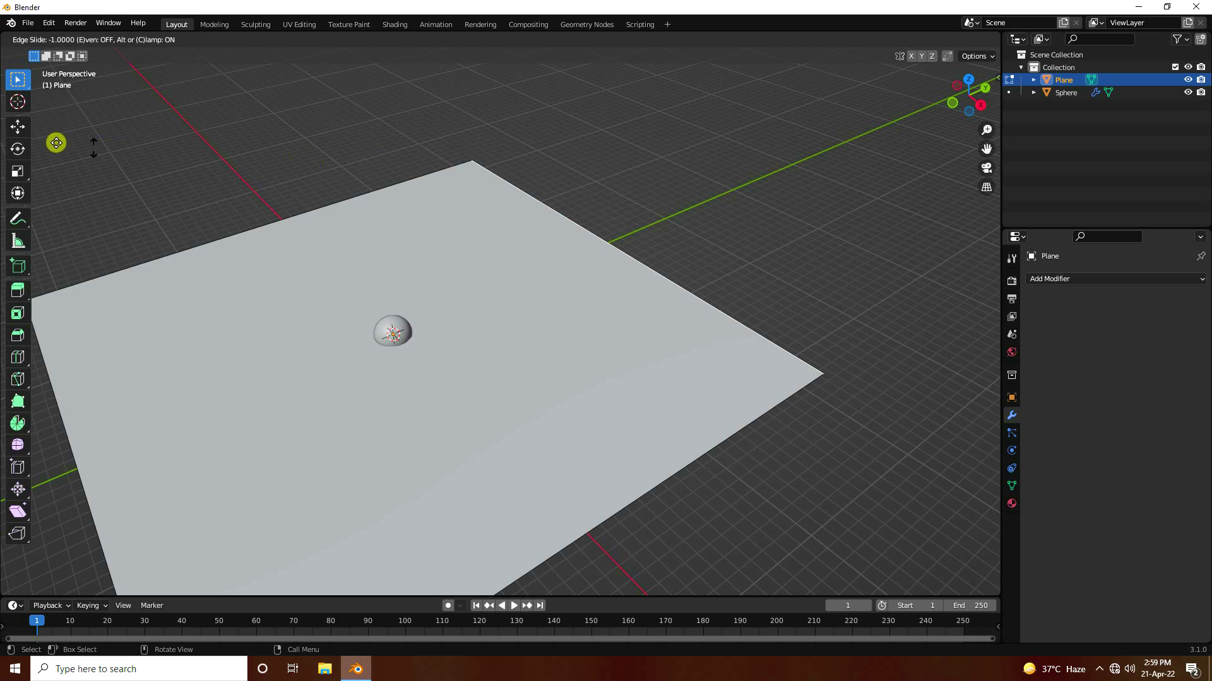
left_click(16, 135)
left_click(17, 127)
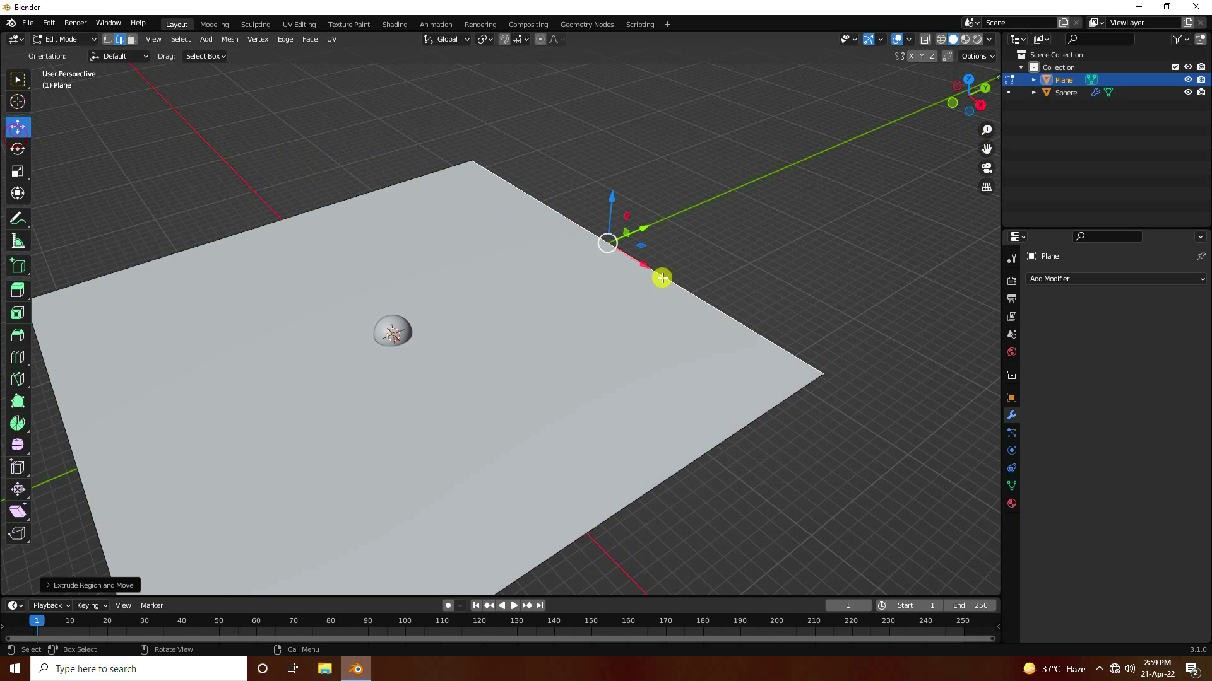
left_click_drag(612, 200, 619, 491)
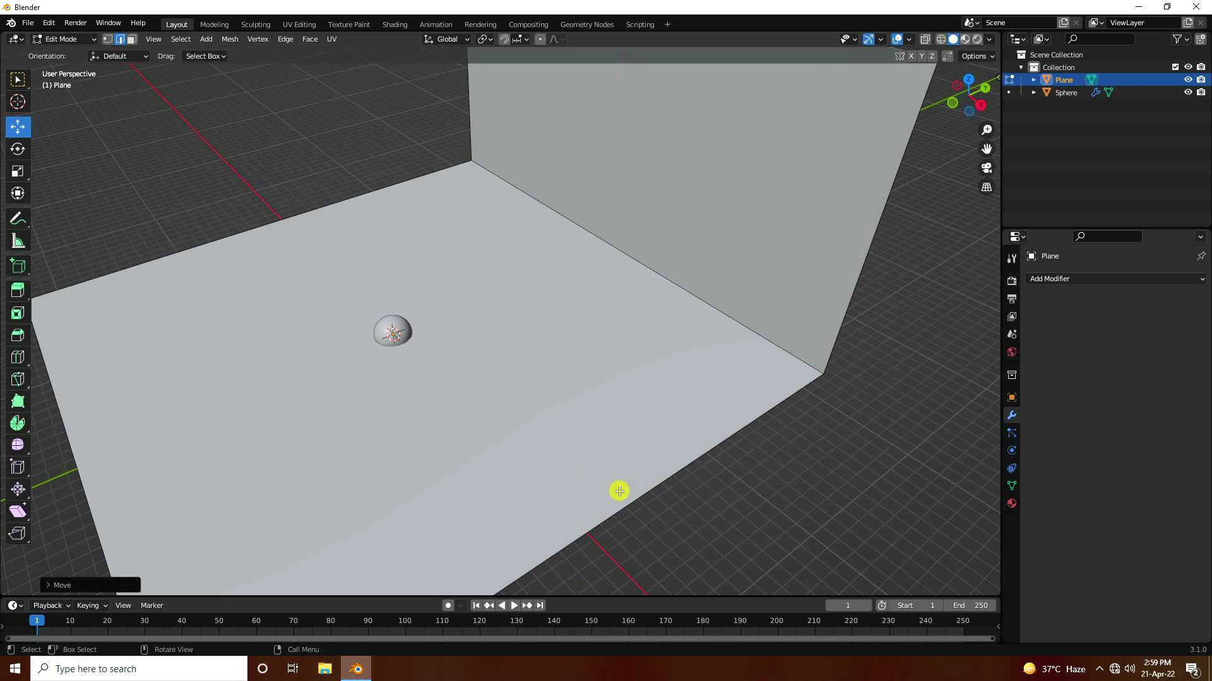
Step: Round the corner between floor and wall with a Bevel modifier using a 0.2 m amount and 47 segments
left_click(624, 253)
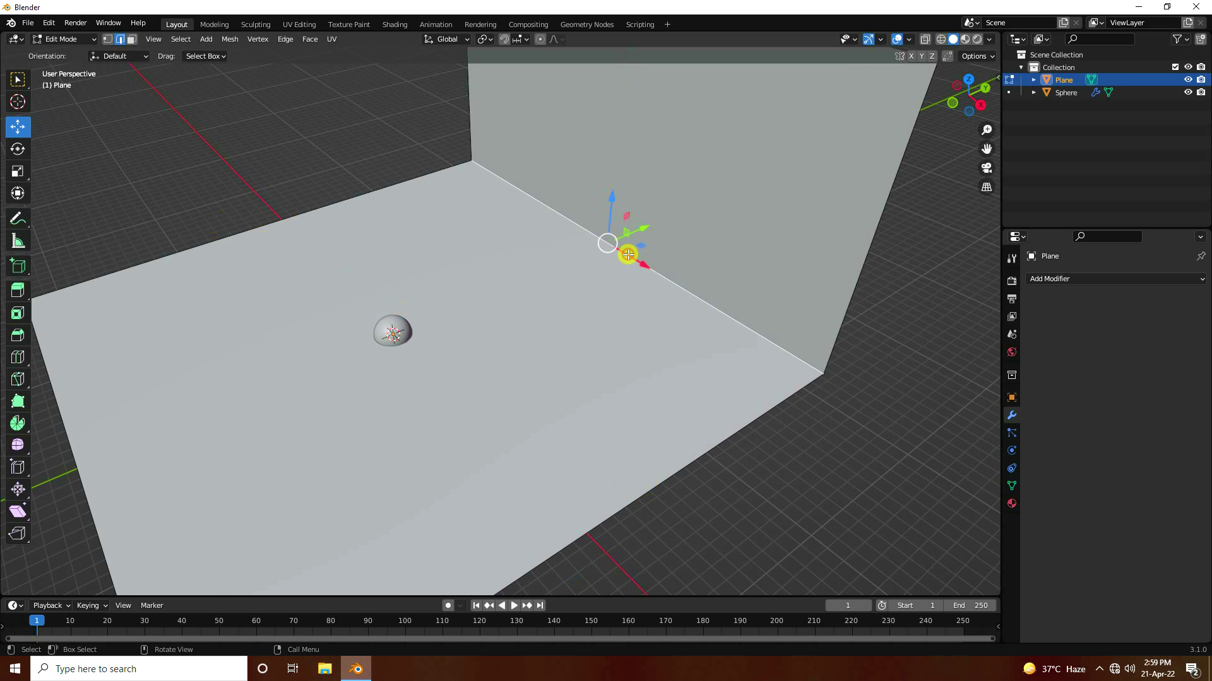
left_click(1049, 278)
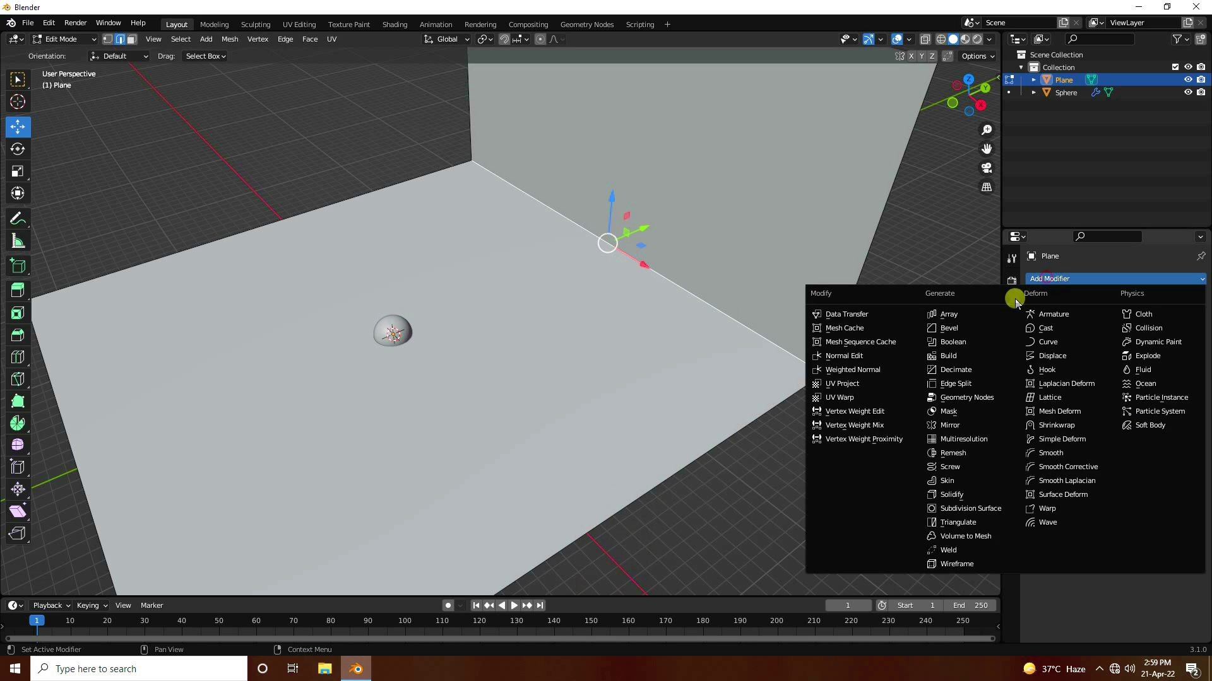
left_click(954, 329)
mouse_move(1153, 347)
left_mouse_down()
mouse_move(1179, 364)
mouse_move(1137, 365)
left_mouse_up()
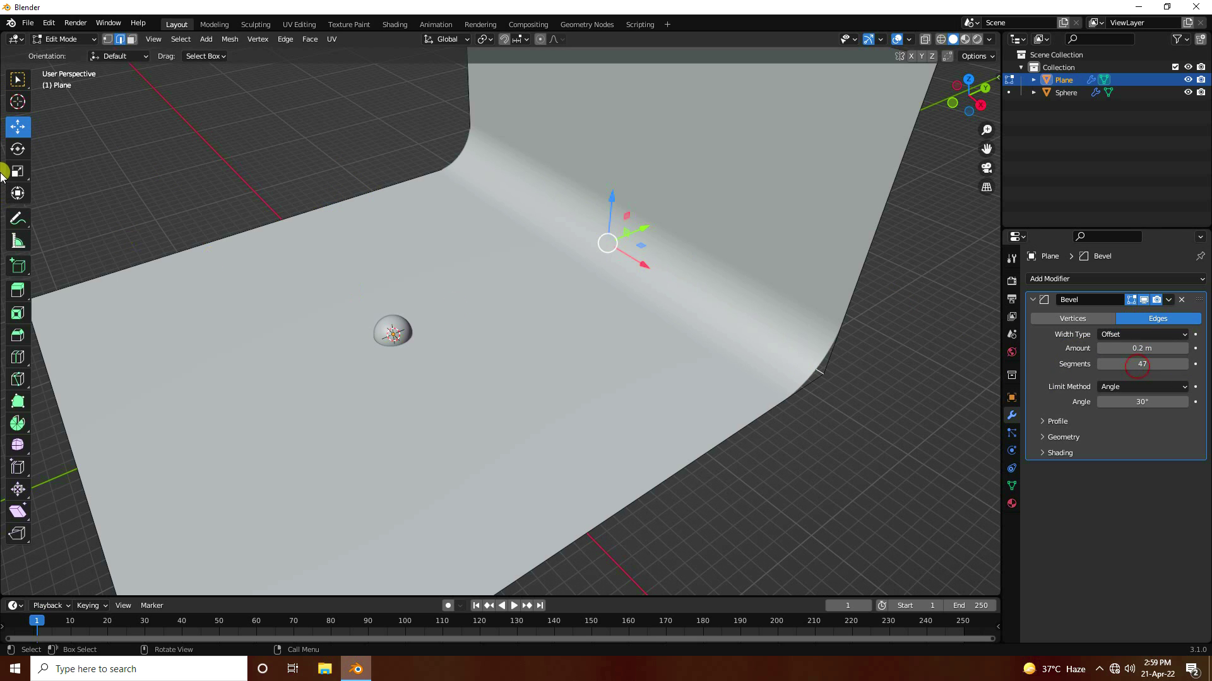
Step: Return to Object Mode and apply smooth shading to the backdrop plane
left_click(63, 39)
left_click(63, 47)
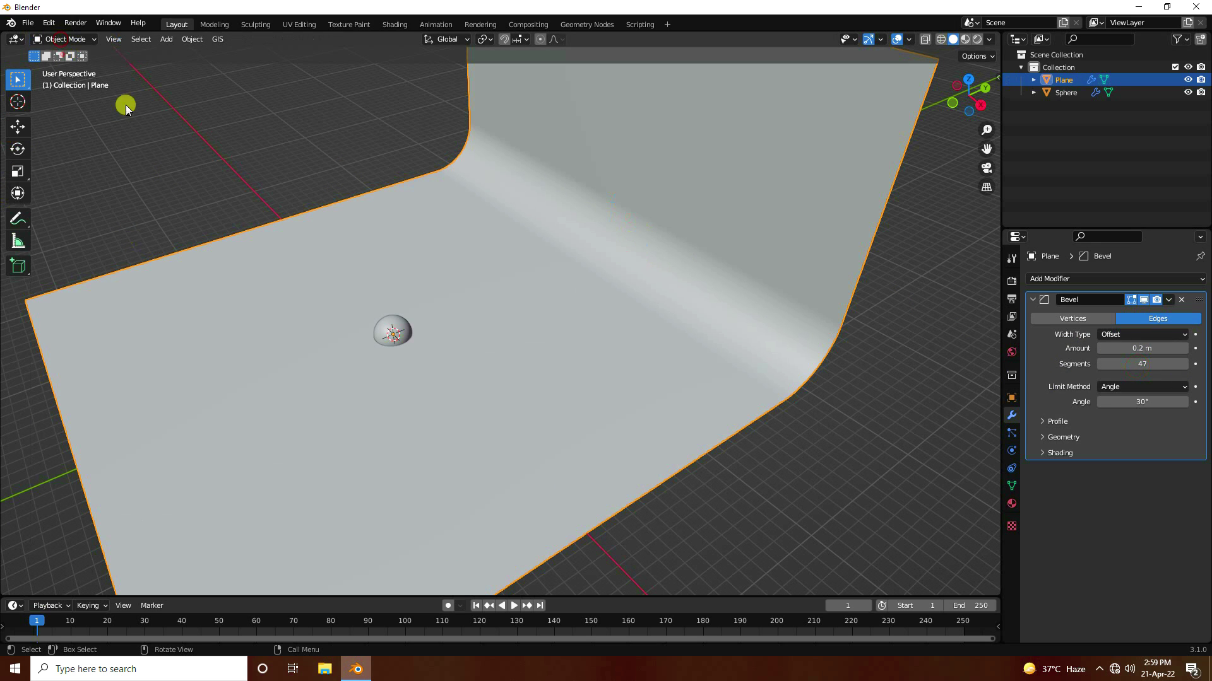
right_click(463, 277)
left_click(463, 276)
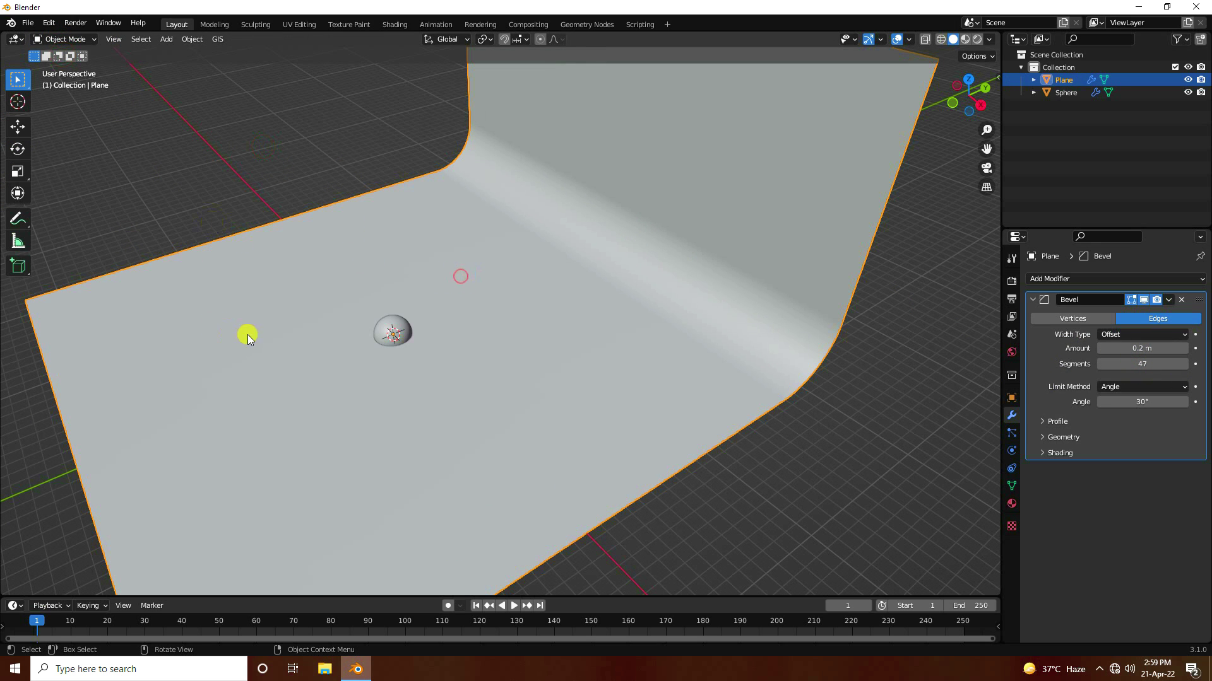
Step: From the front orthographic view, move the backdrop plane down along Z until its floor lies below the sphere
middle_click_drag(246, 332, 427, 328)
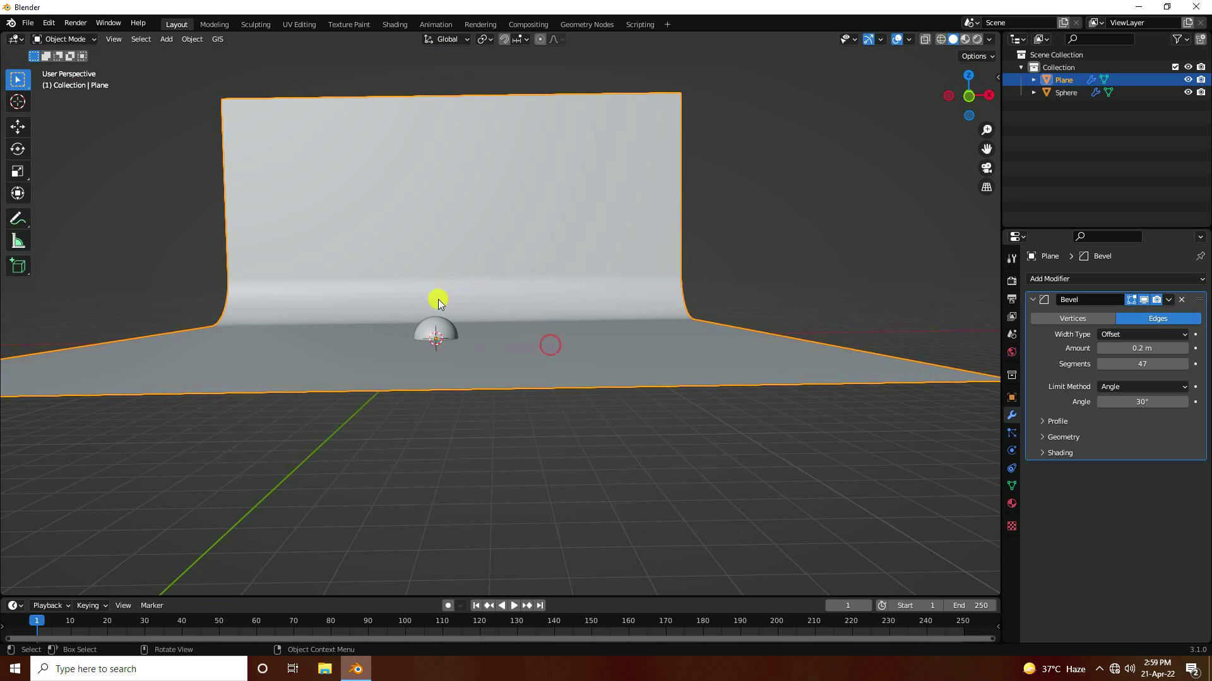
left_click(17, 127)
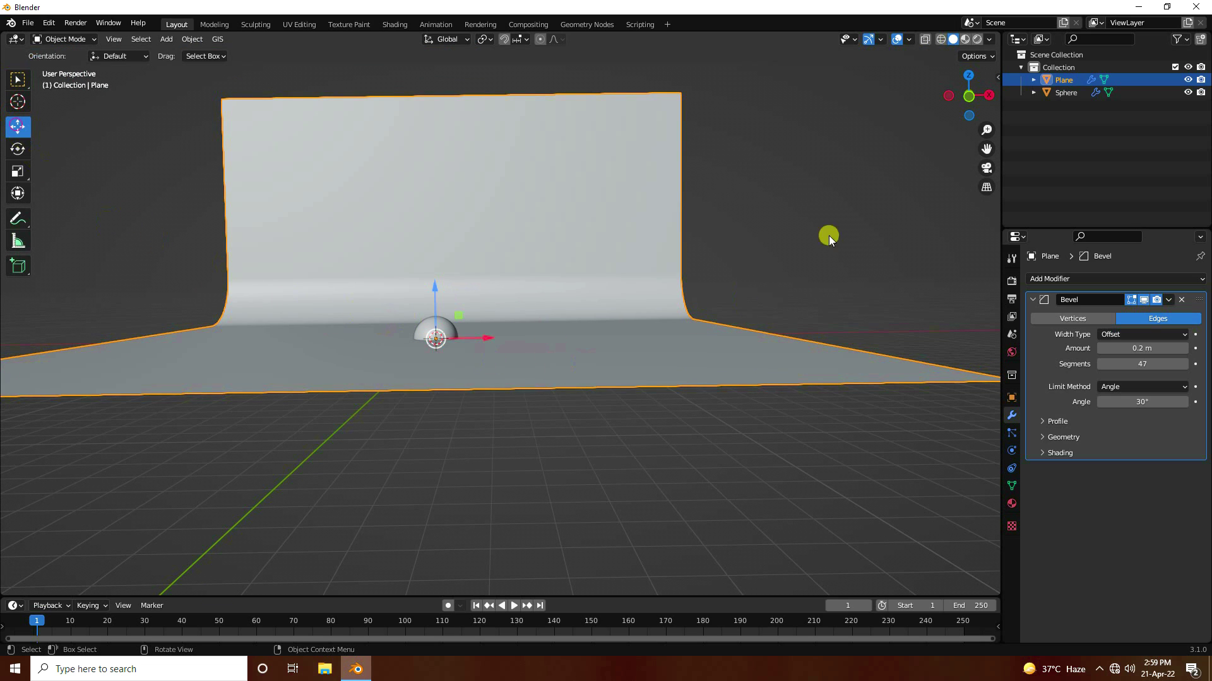
left_click(967, 101)
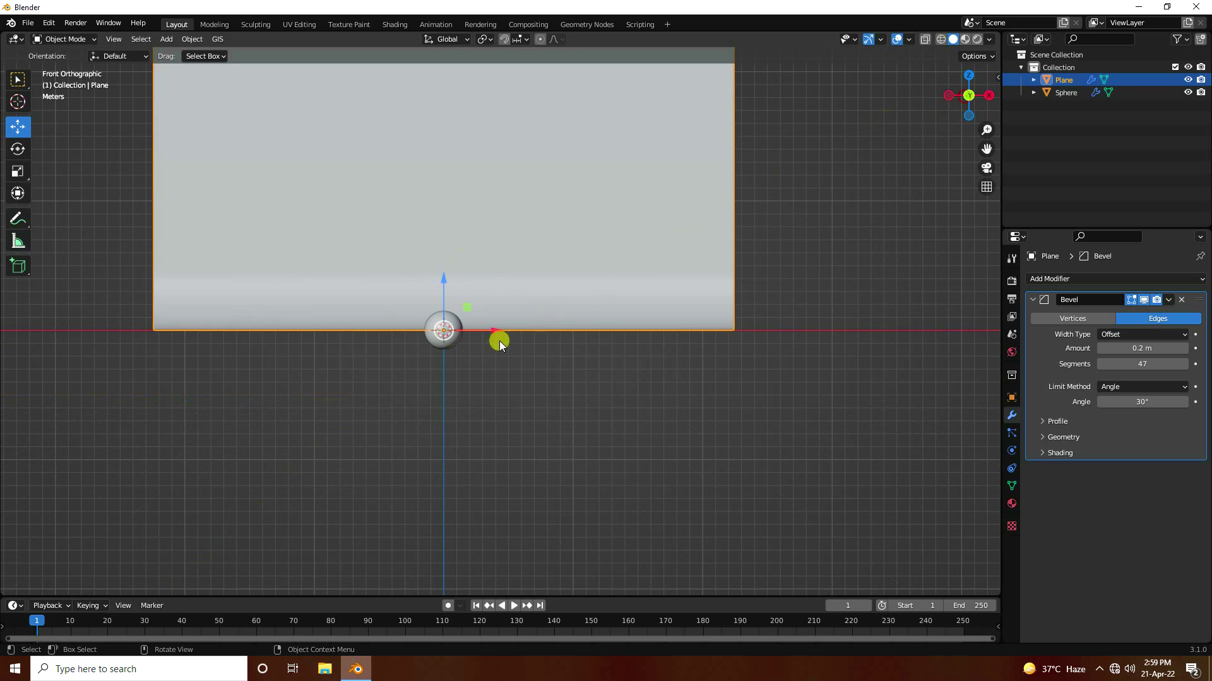
scroll(406, 325, "up", 5)
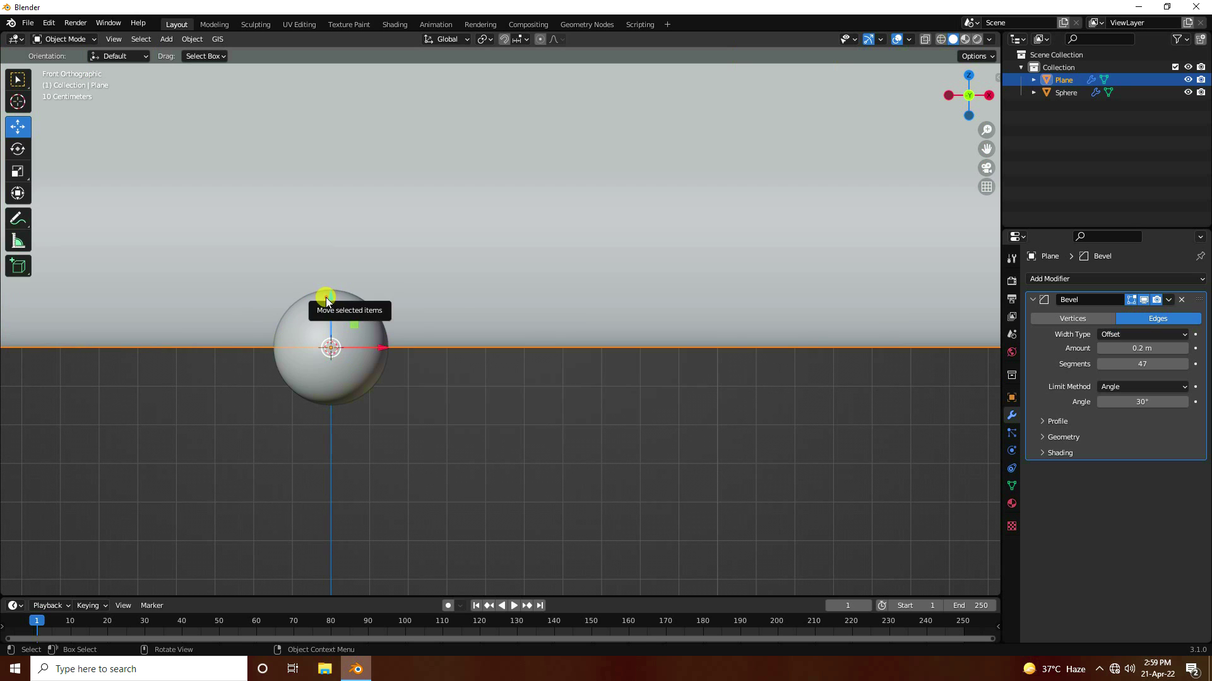
left_click_drag(339, 304, 354, 419)
middle_click_drag(354, 418, 387, 376)
scroll(385, 377, "down", 3)
middle_click_drag(498, 448, 547, 354)
scroll(523, 379, "up", 6)
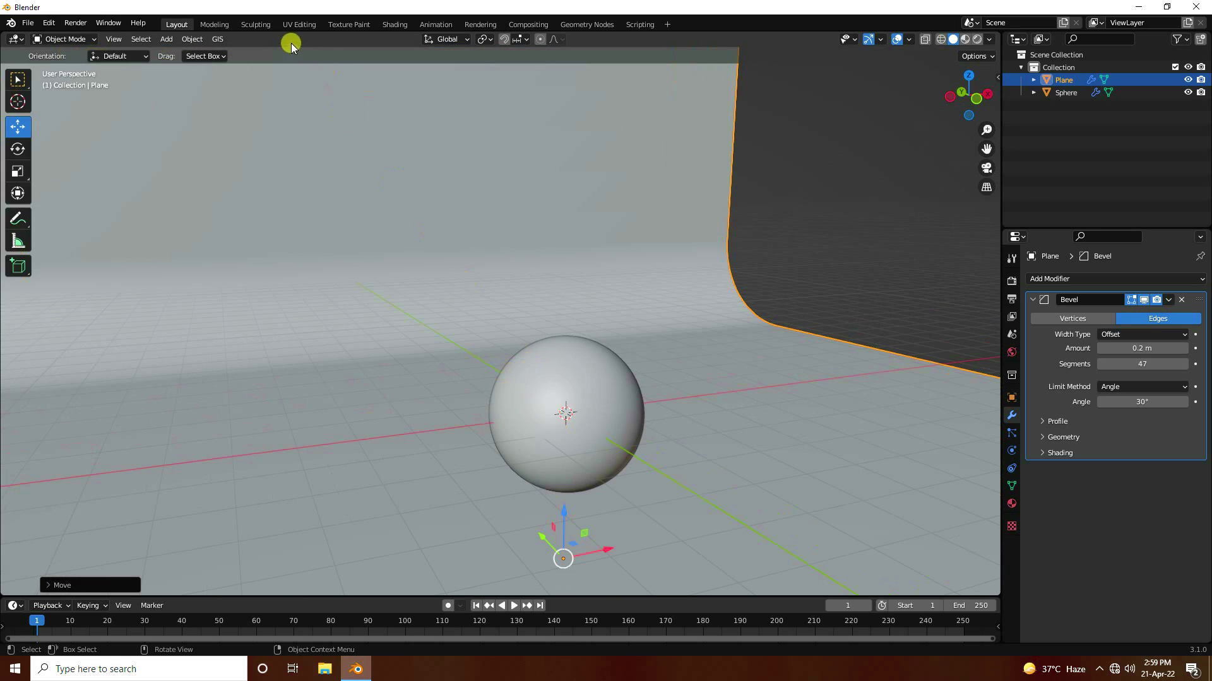
Step: Switch to the Shading workspace with the sphere in close view
left_click(395, 25)
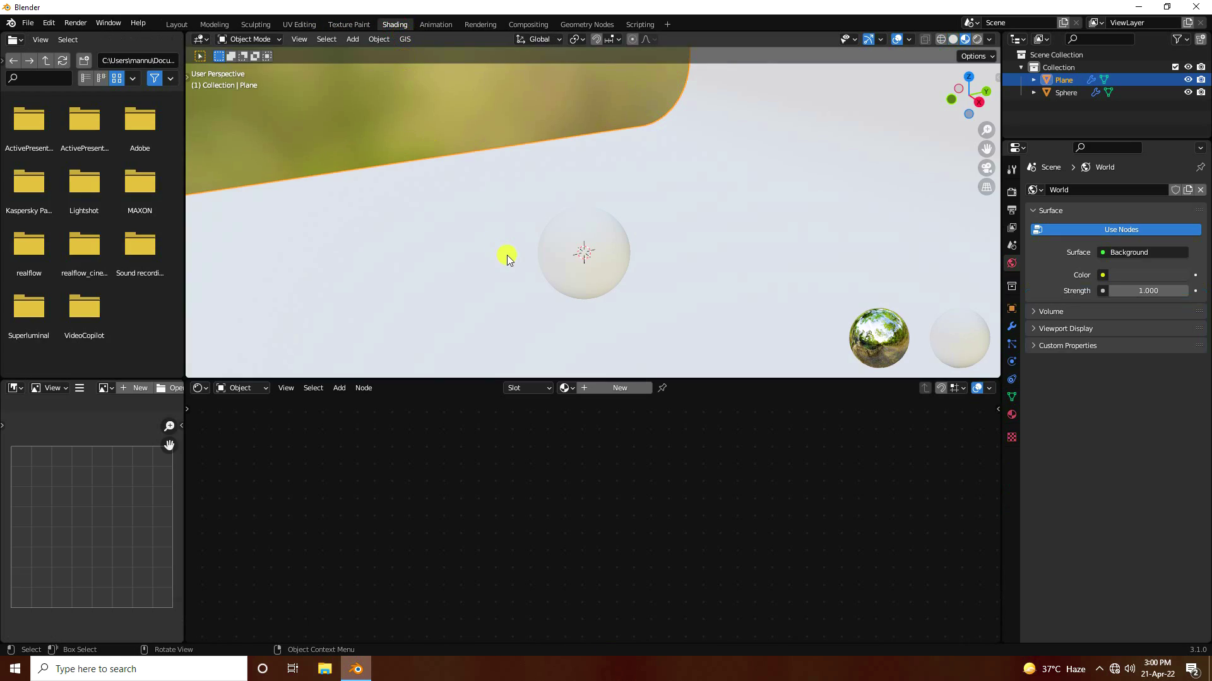
middle_click_drag(478, 278, 575, 191)
scroll(587, 239, "up", 6)
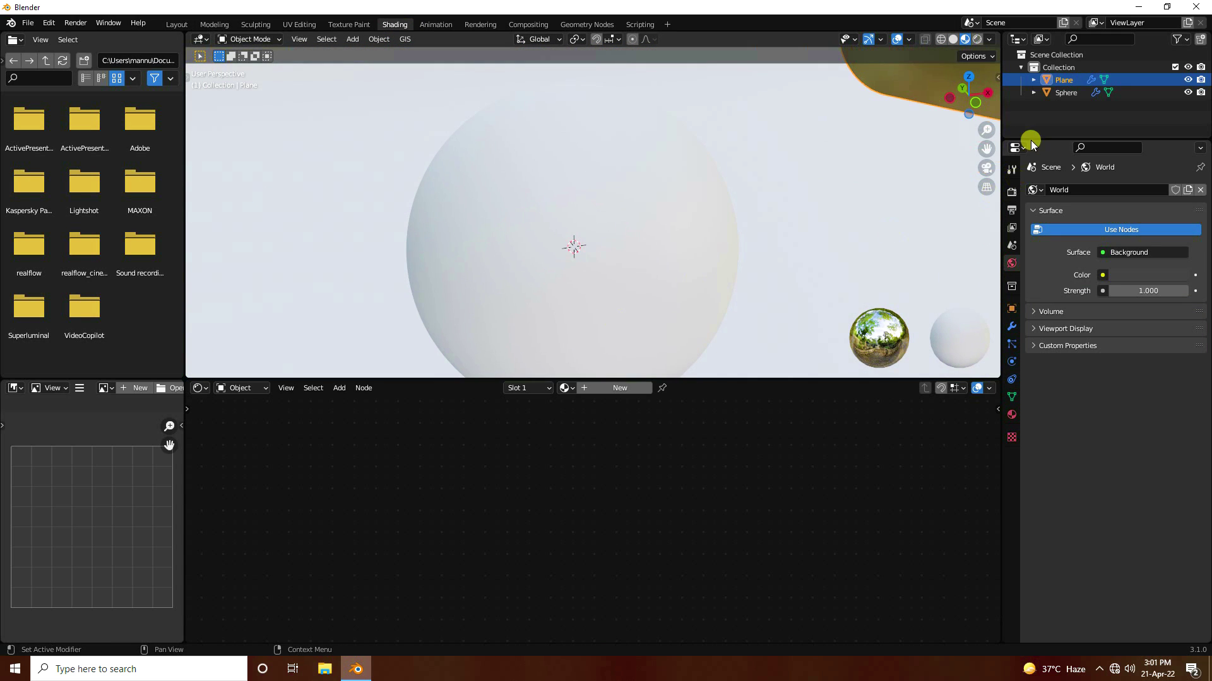
Step: Select the sphere and create a new node-based material for it
left_click(1064, 95)
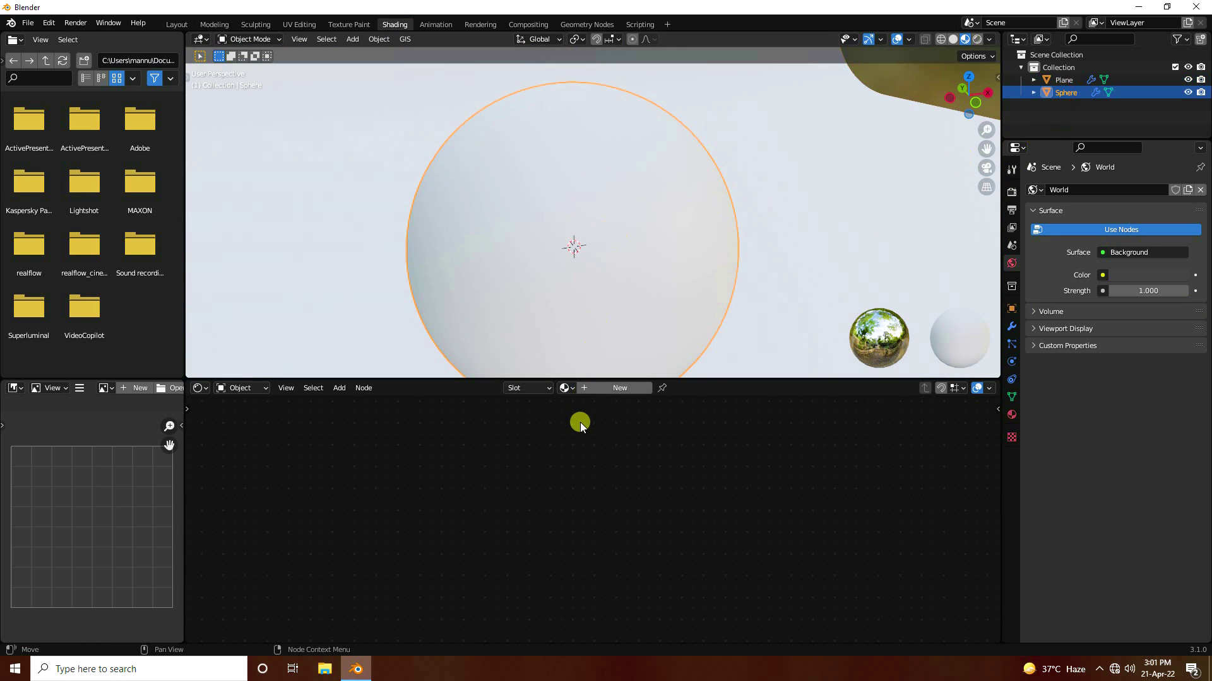
left_click(585, 389)
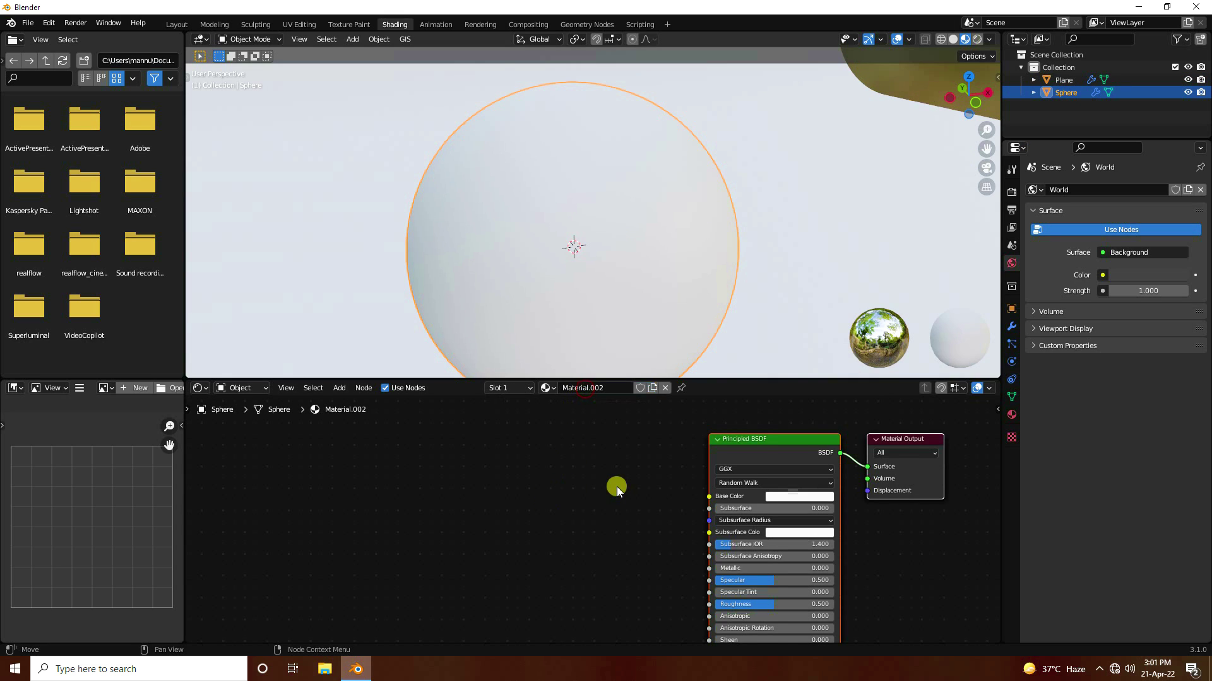
scroll(616, 486, "up", 1)
Step: Add a ColorRamp node before the Principled BSDF and connect its Color output to Base Color
left_click(345, 395)
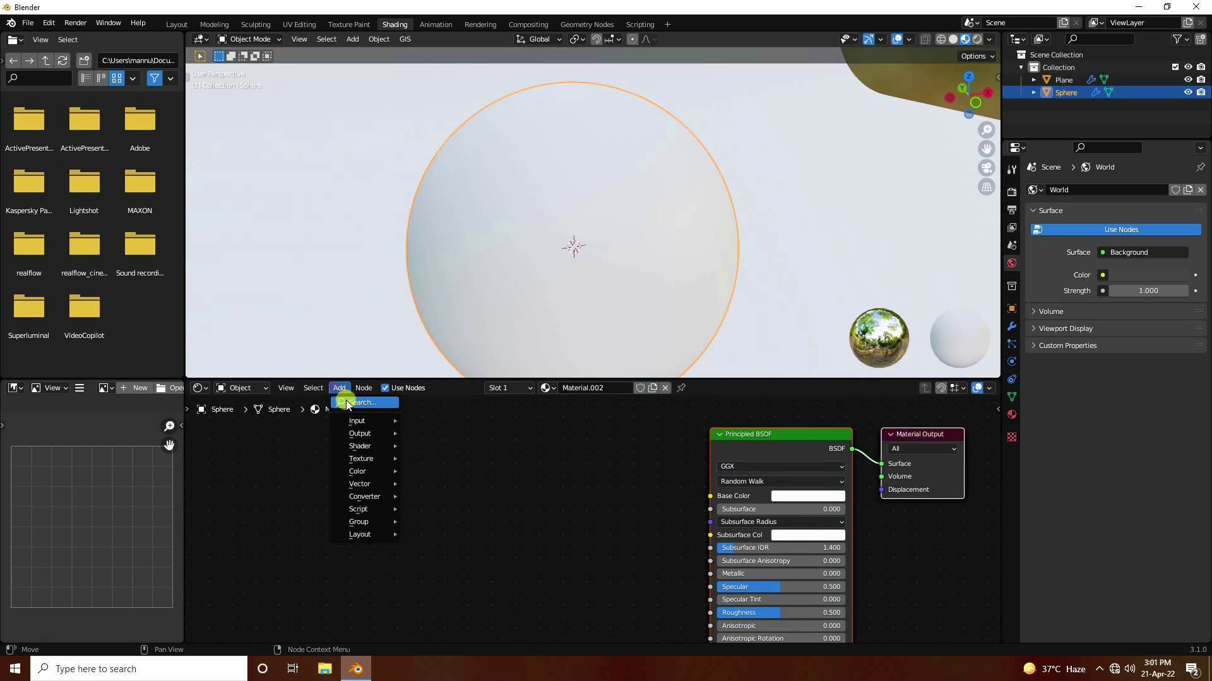
left_click(348, 400)
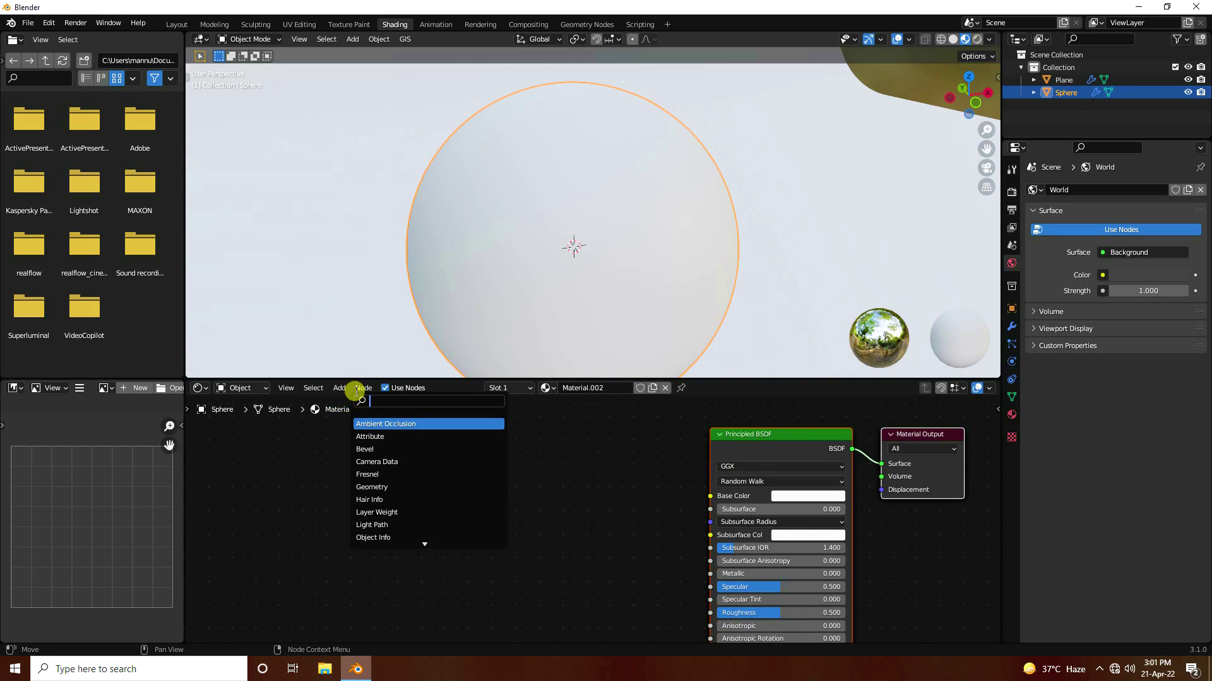
type("colo")
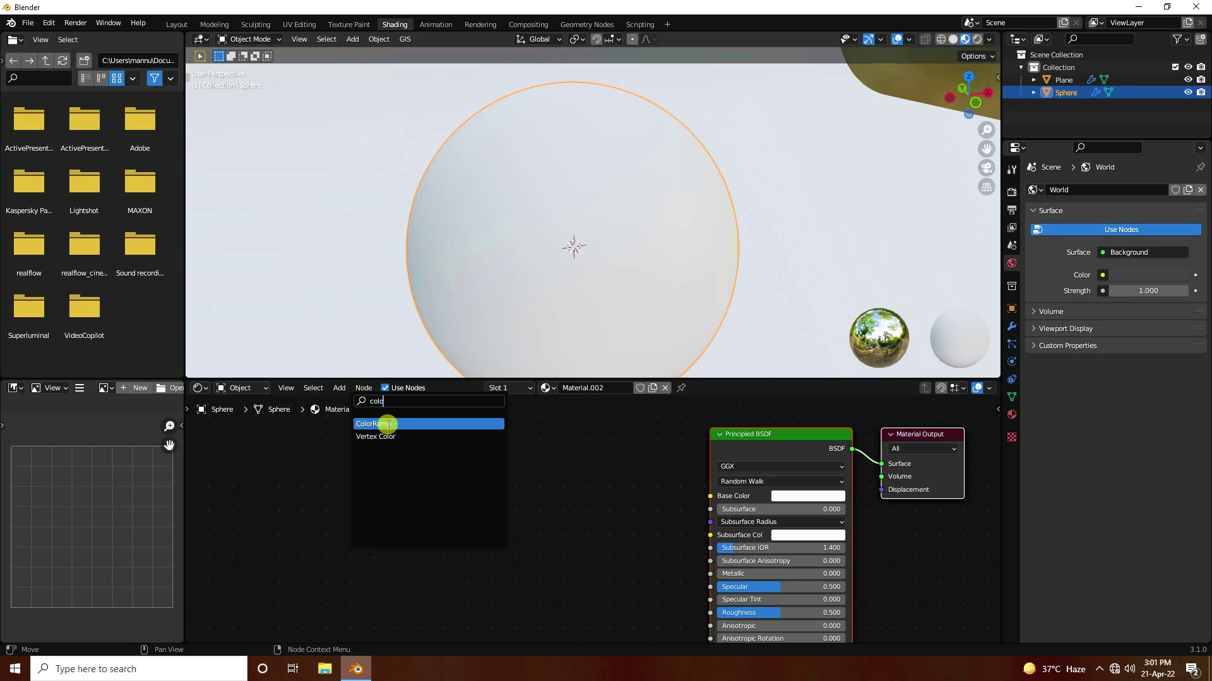
left_click(386, 424)
left_click(540, 492)
scroll(670, 504, "up", 1)
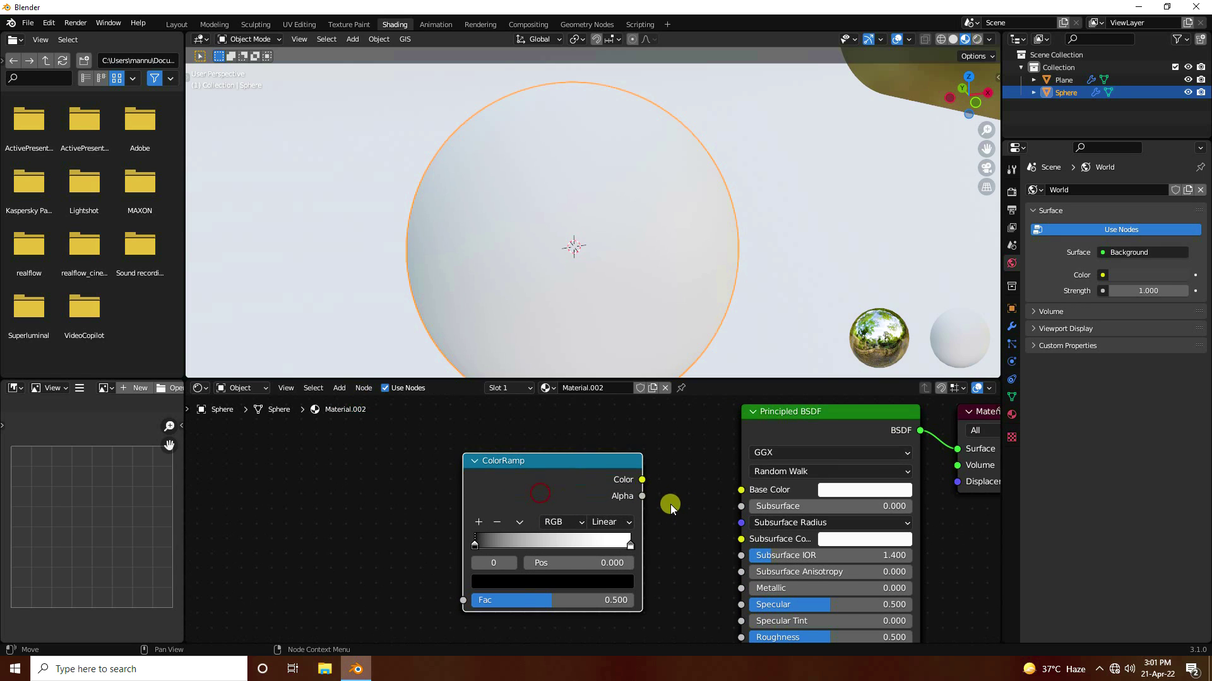
left_click_drag(637, 471, 643, 475)
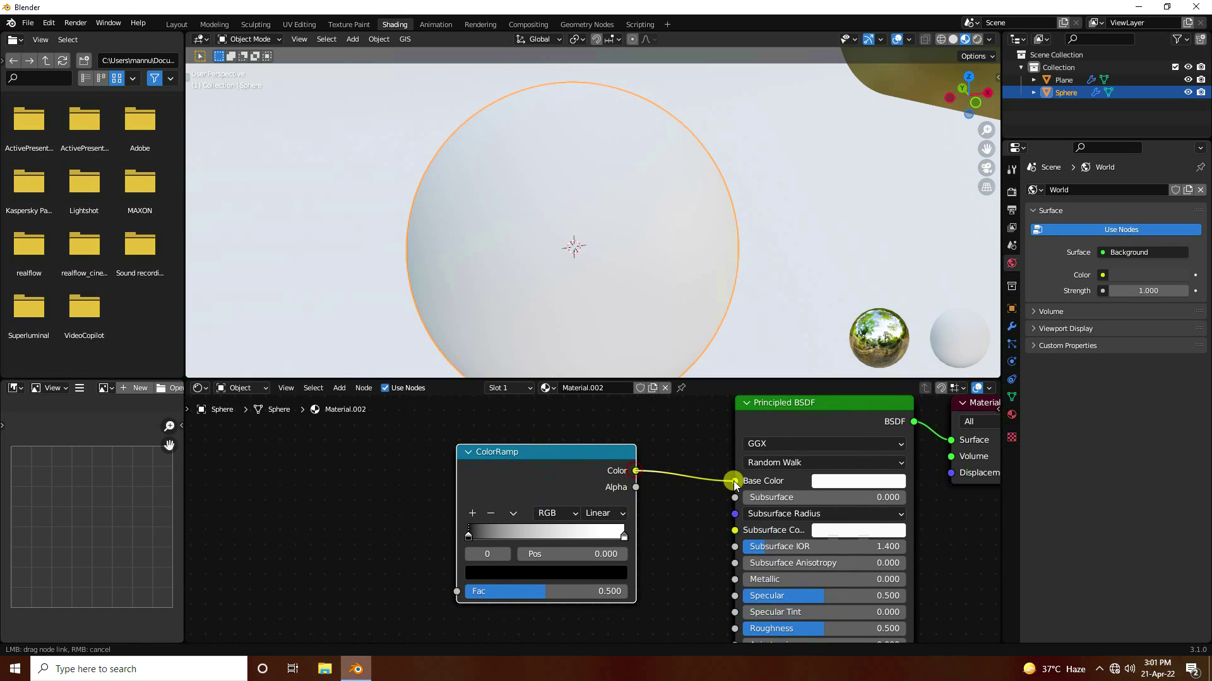
left_click_drag(734, 484, 734, 482)
Step: Add a Noise Texture node before the ColorRamp and connect its Fac output to the ramp's Fac input
scroll(420, 484, "left", 3, "ctrl")
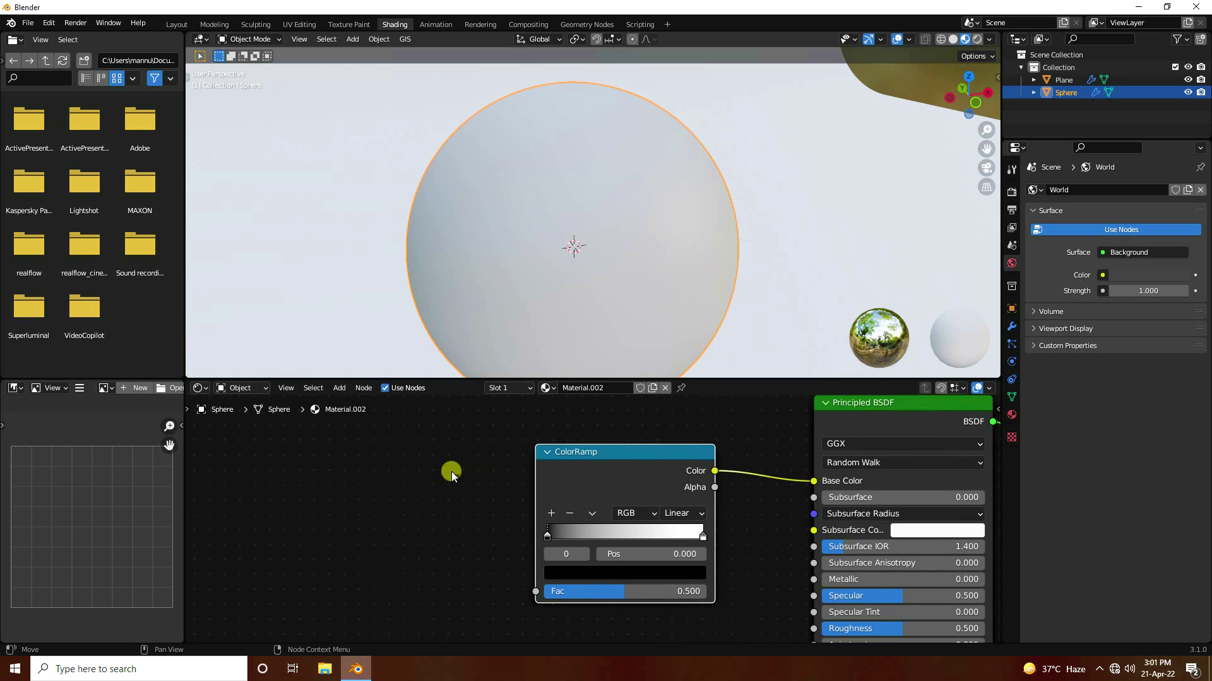
left_click(339, 387)
left_click(357, 407)
type("no")
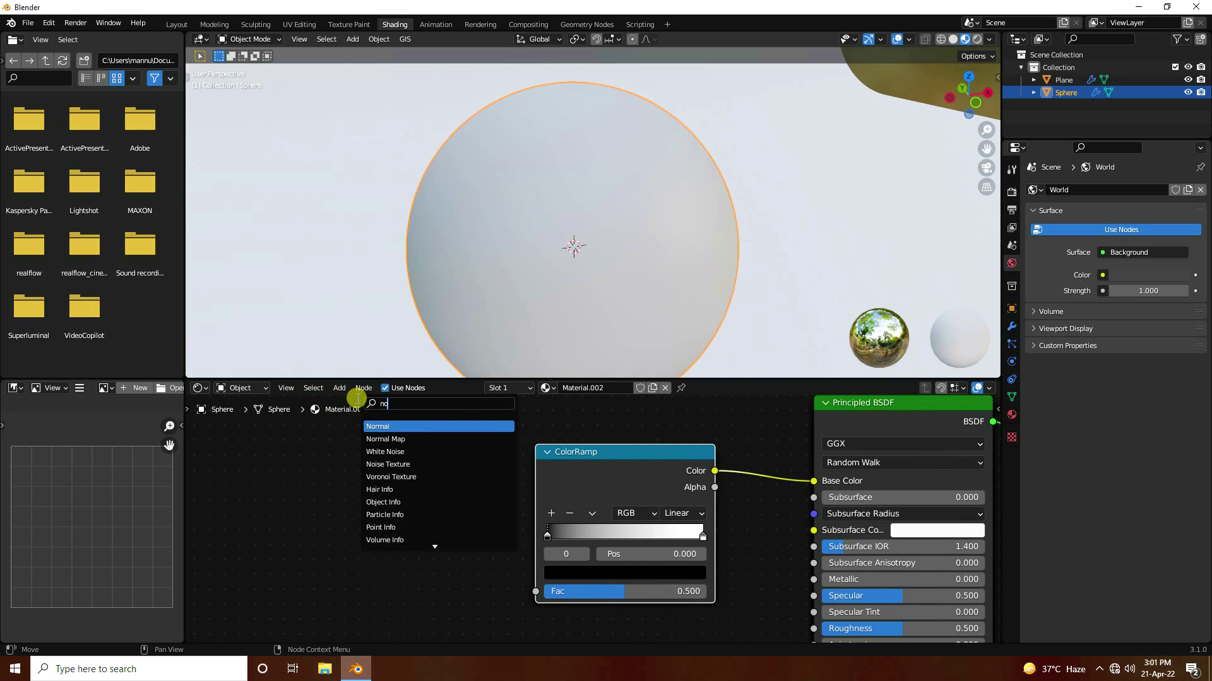
left_click(395, 465)
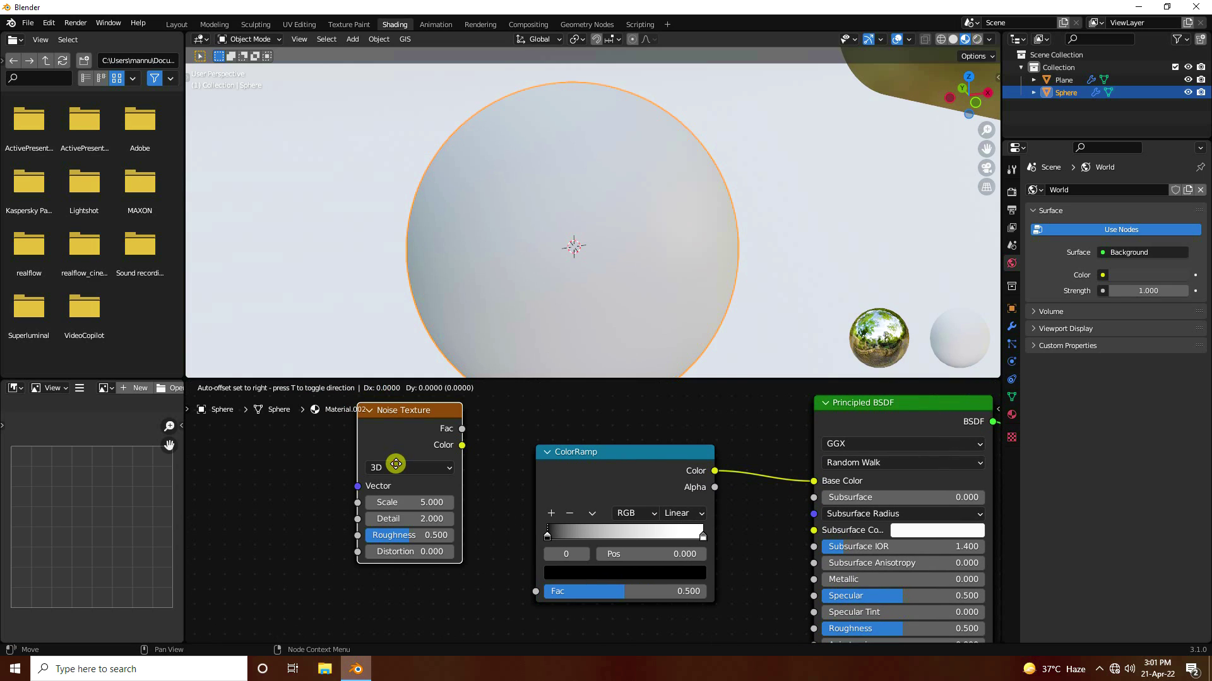
left_click(360, 496)
left_click_drag(420, 470, 535, 592)
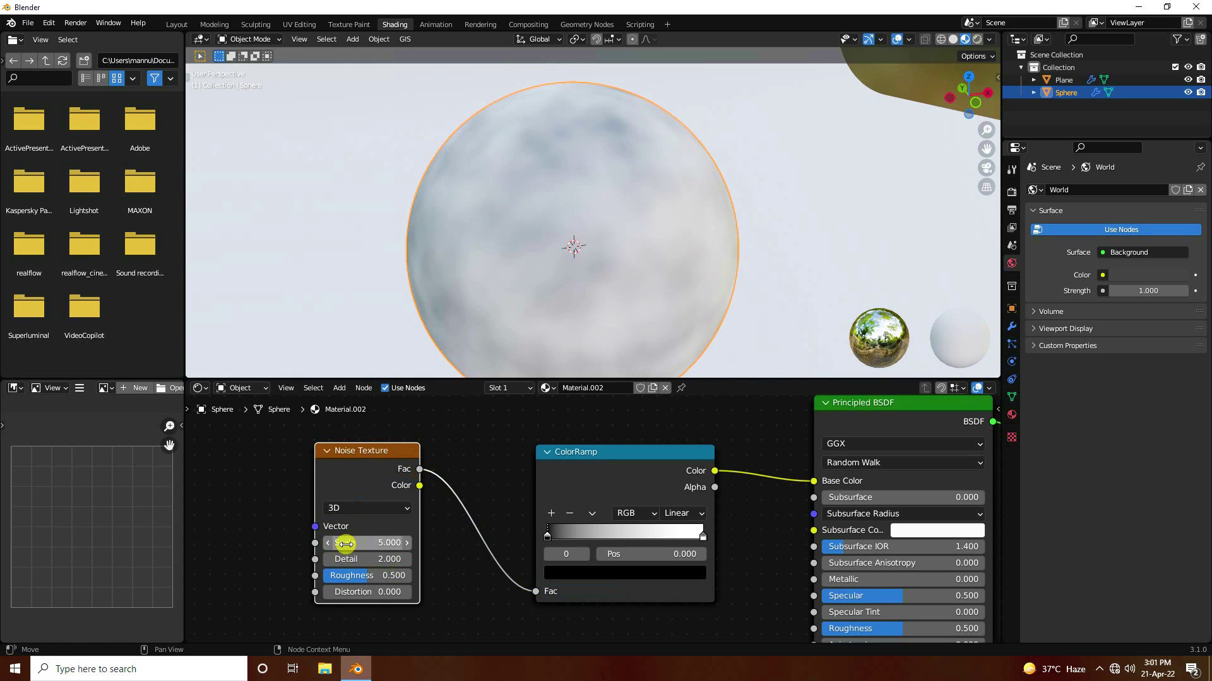
Step: Set the Noise Texture's Scale to -0.300
left_click_drag(357, 543, 318, 543)
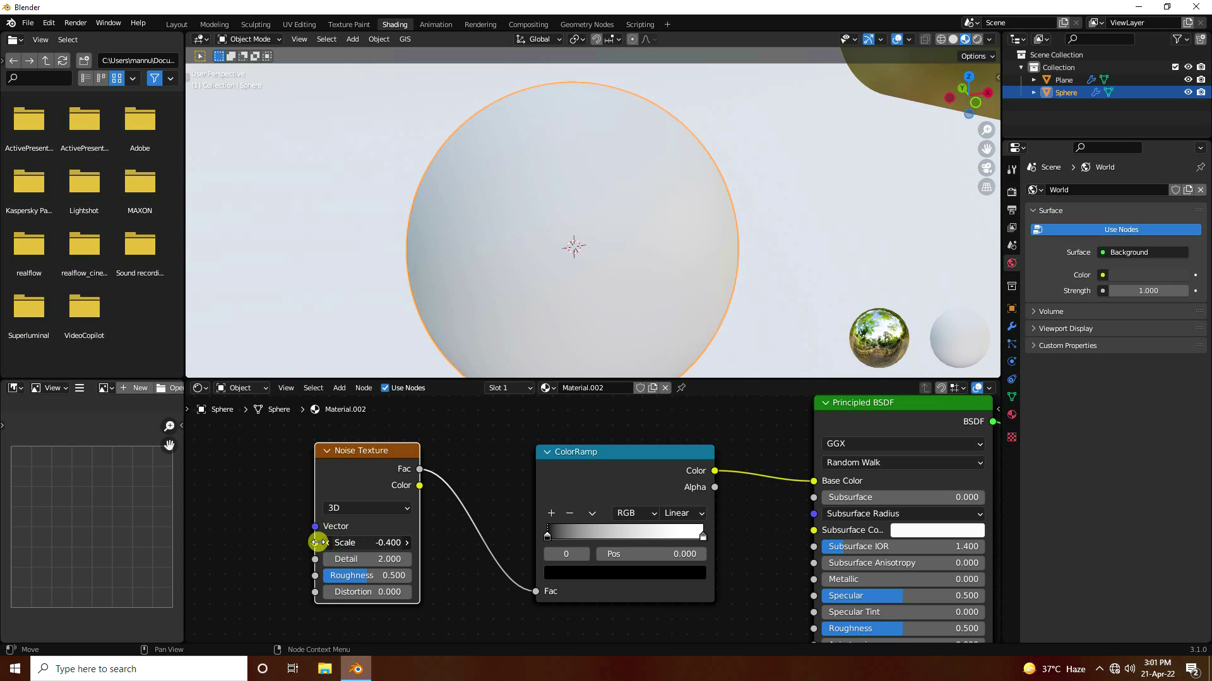
left_click(405, 542)
middle_click_drag(455, 571, 455, 551)
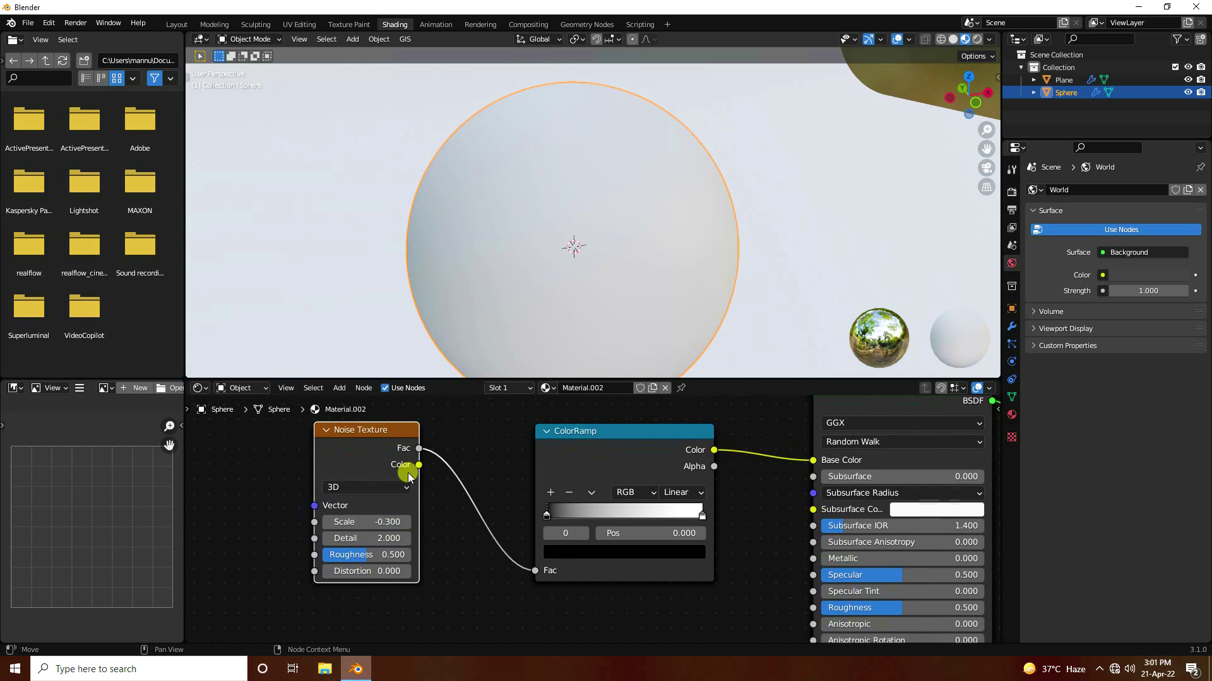
Step: Change the color ramp's first stop at position 0.000 from black to a saturated red
middle_click_drag(767, 506, 694, 516)
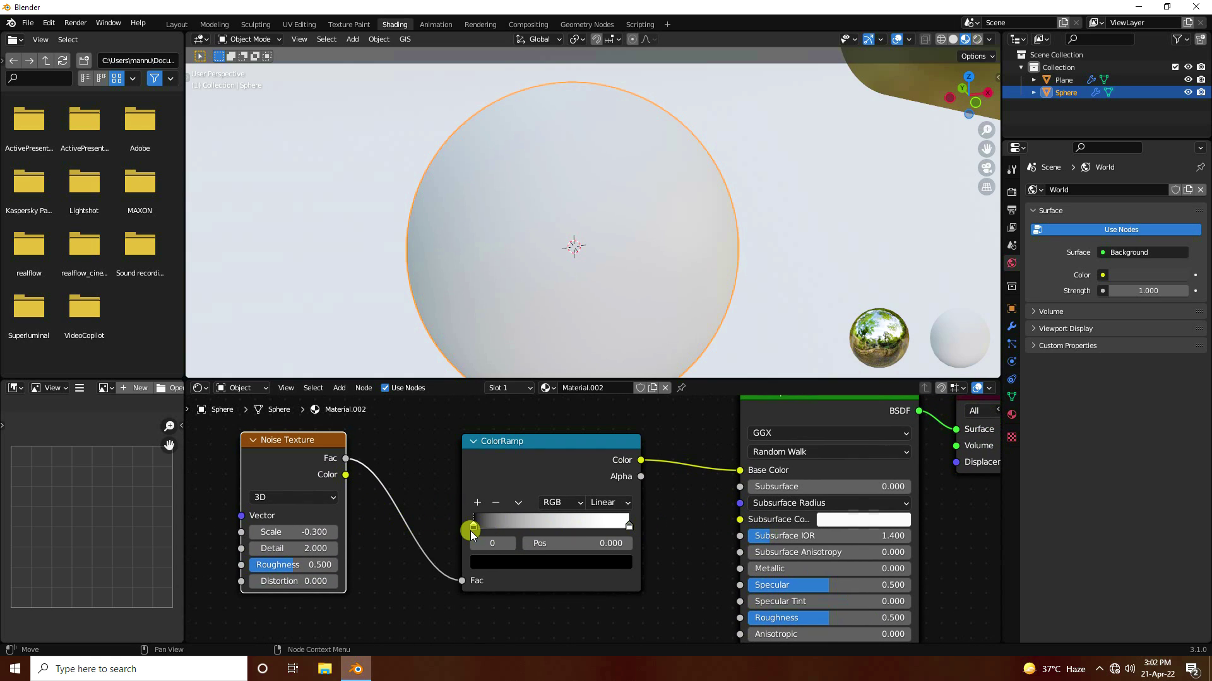
scroll(499, 448, "up", 1)
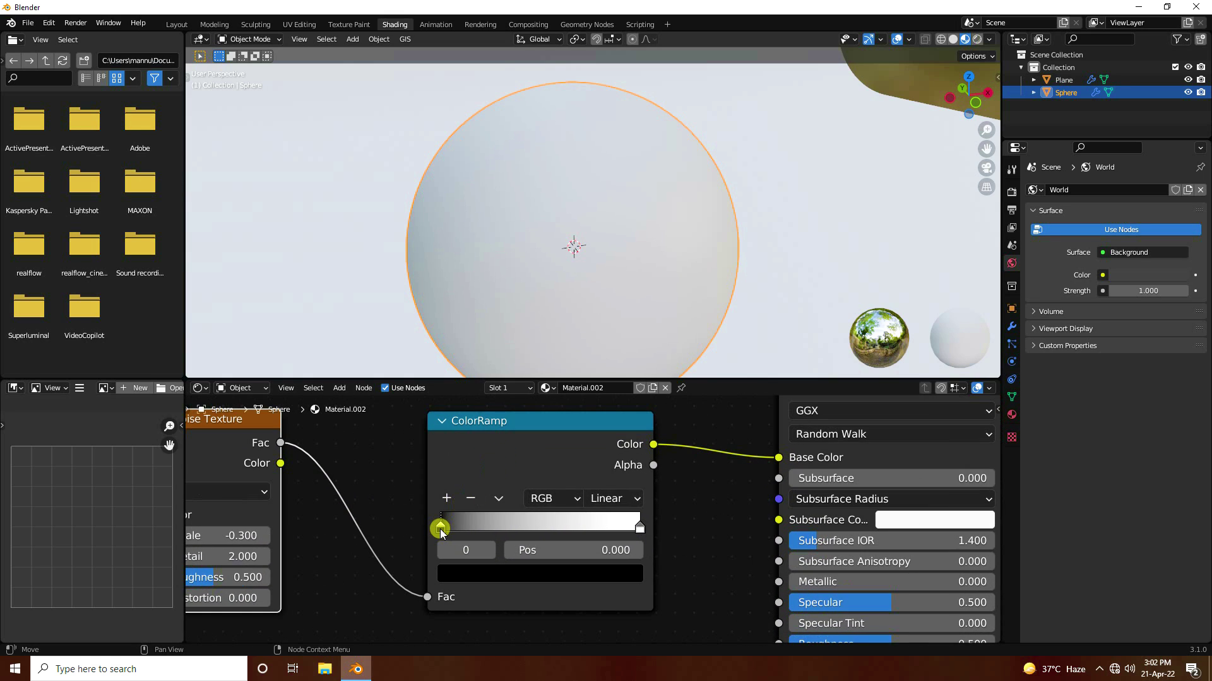
left_click(487, 574)
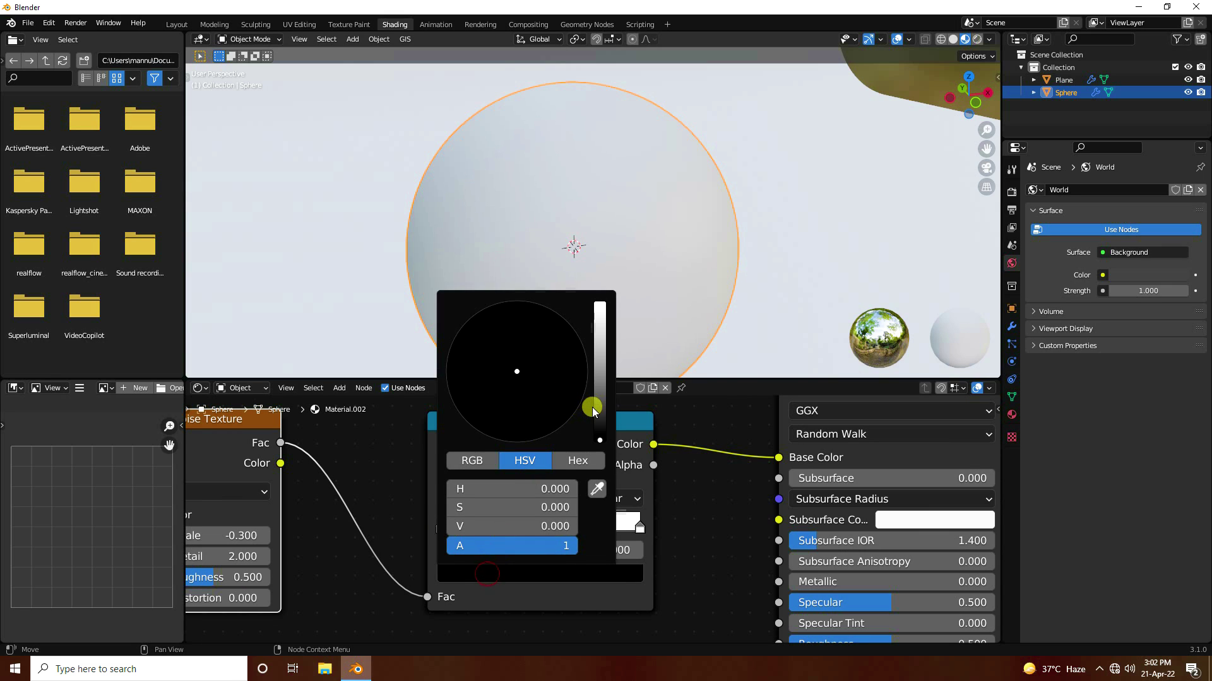
left_click_drag(595, 406, 636, 219)
left_click_drag(533, 400, 519, 473)
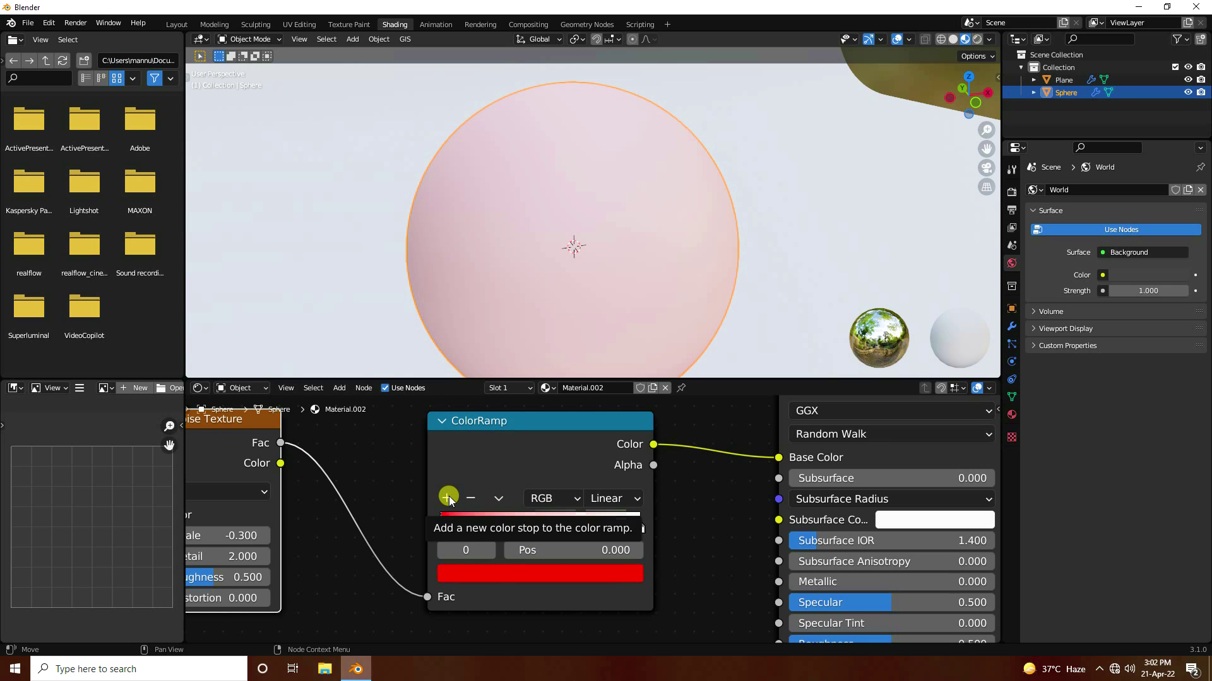
Step: Add a color stop at position 0.500 on the ramp and color it bright yellow
left_click(446, 499)
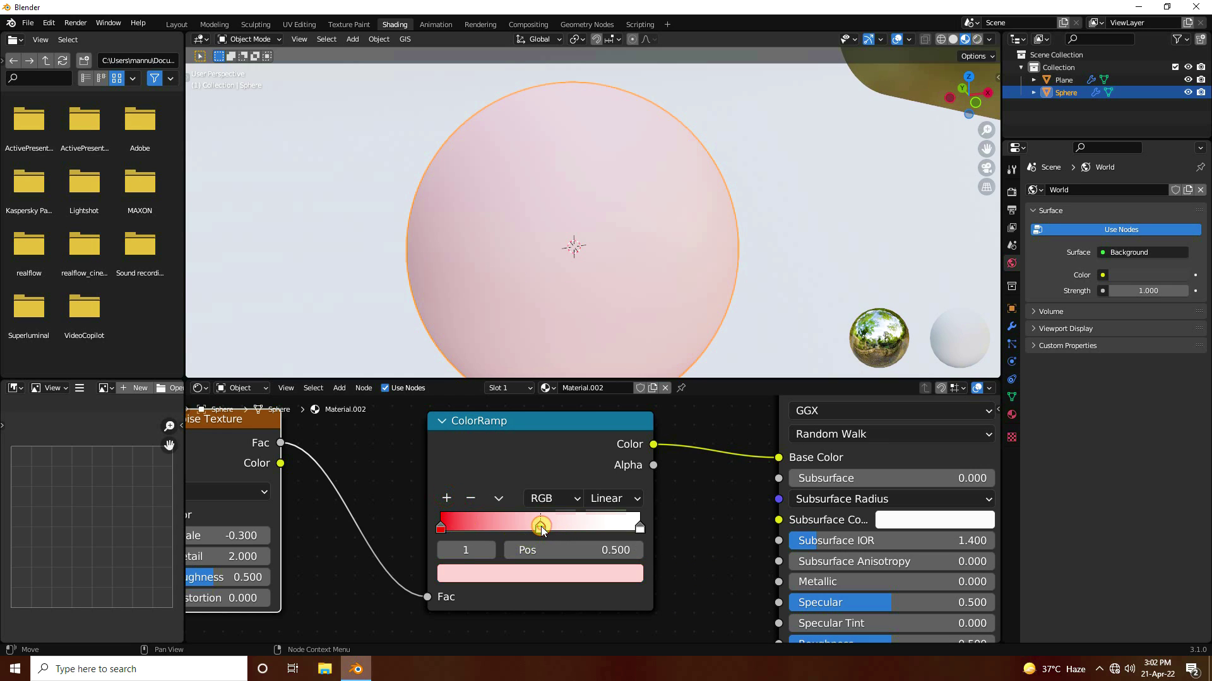
left_click(517, 573)
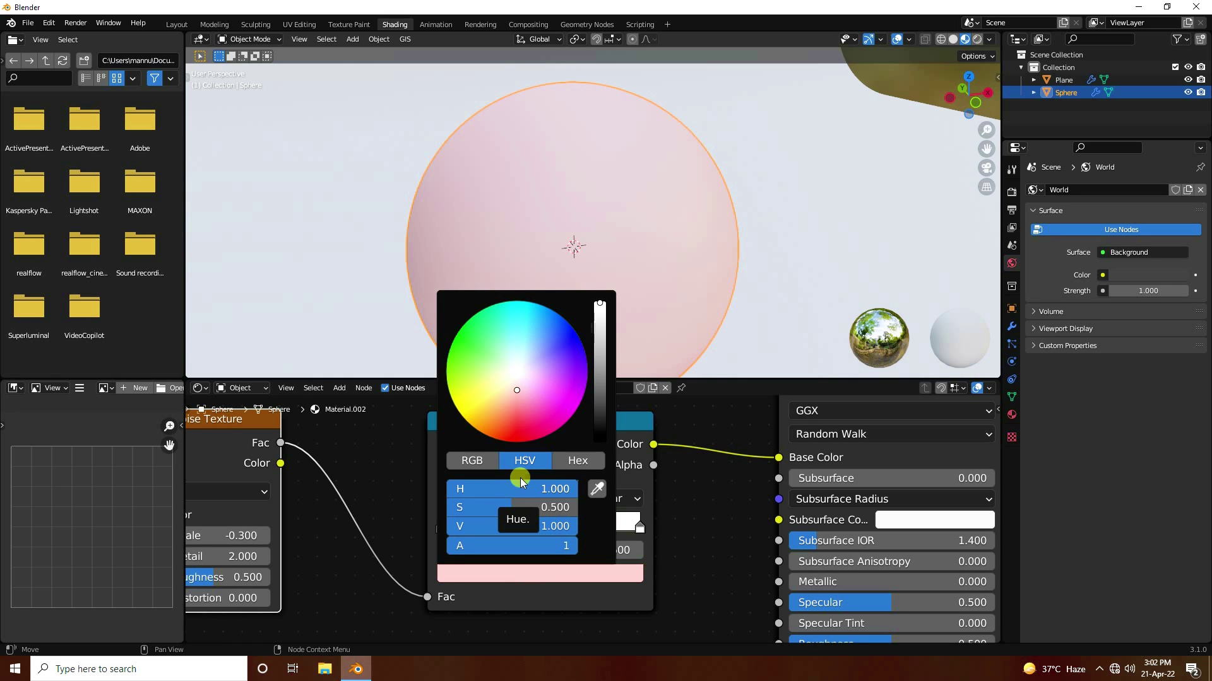
left_click_drag(517, 391, 460, 419)
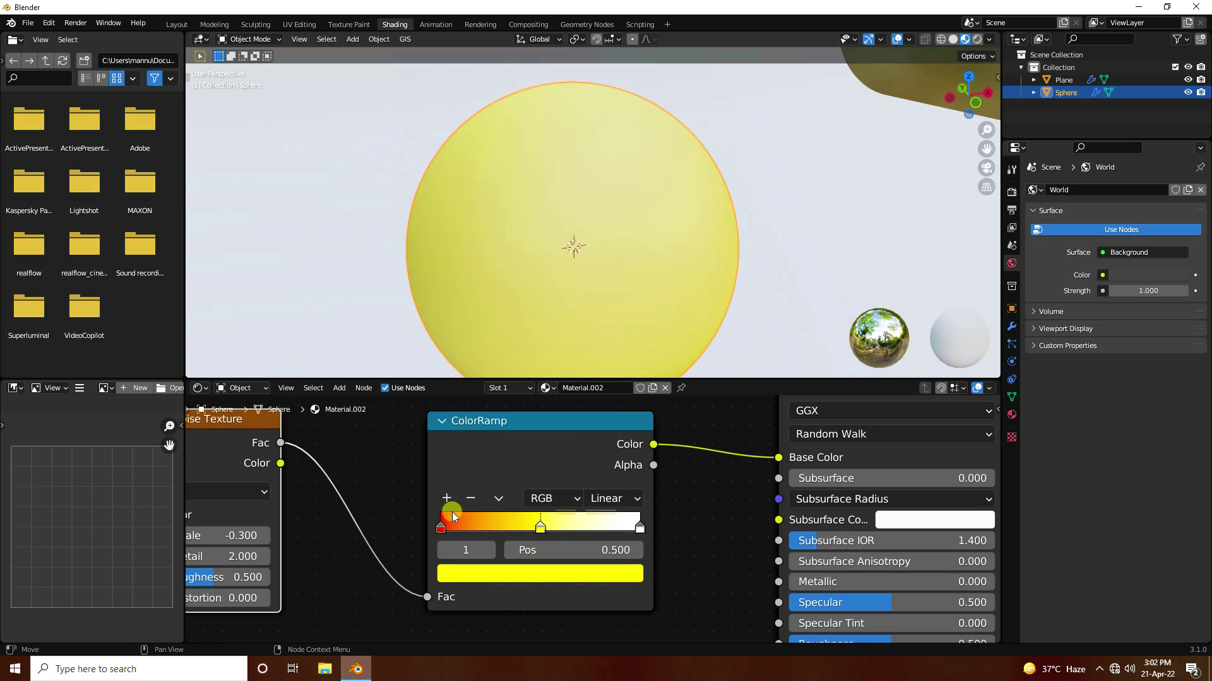
Step: Add a color stop at position 0.250 between red and yellow and color it orange-red with hue 0.013
left_click(448, 499)
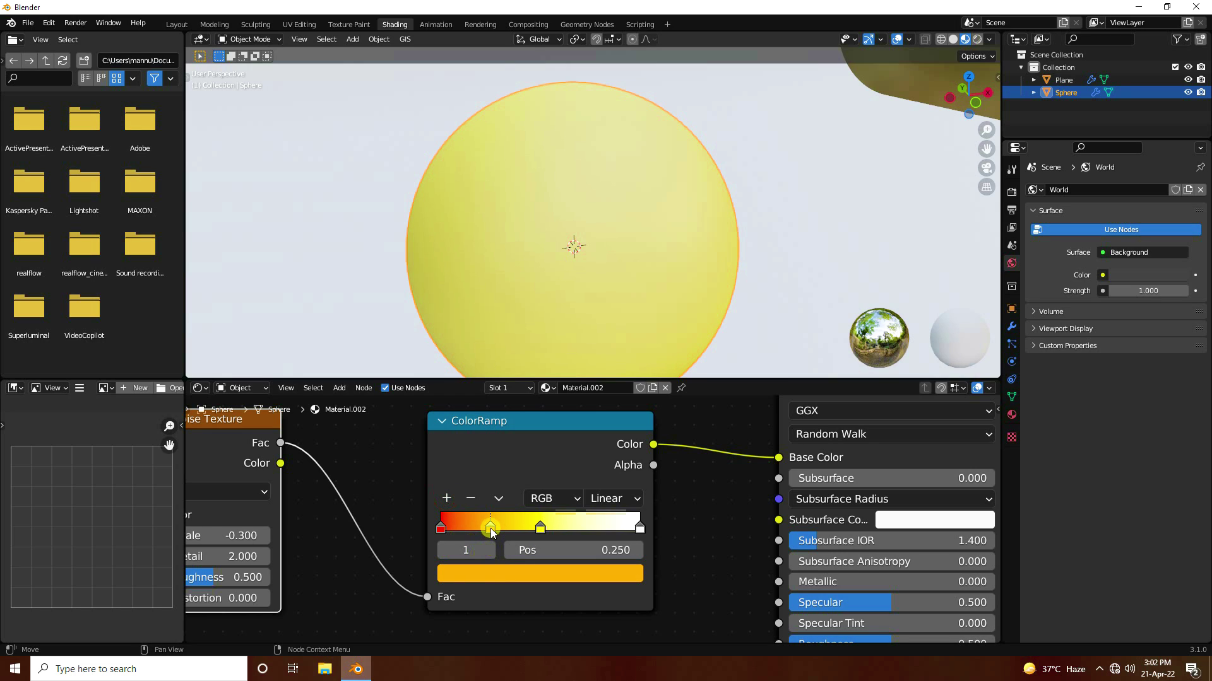
left_click(495, 574)
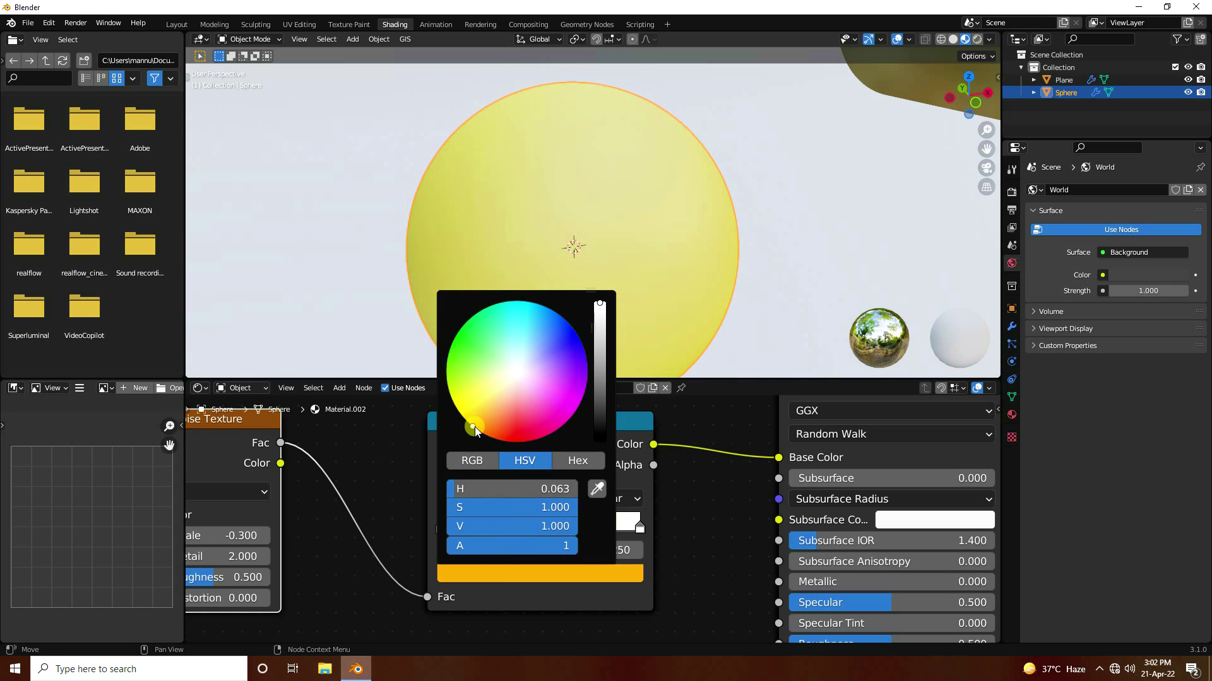
left_click_drag(474, 427, 492, 444)
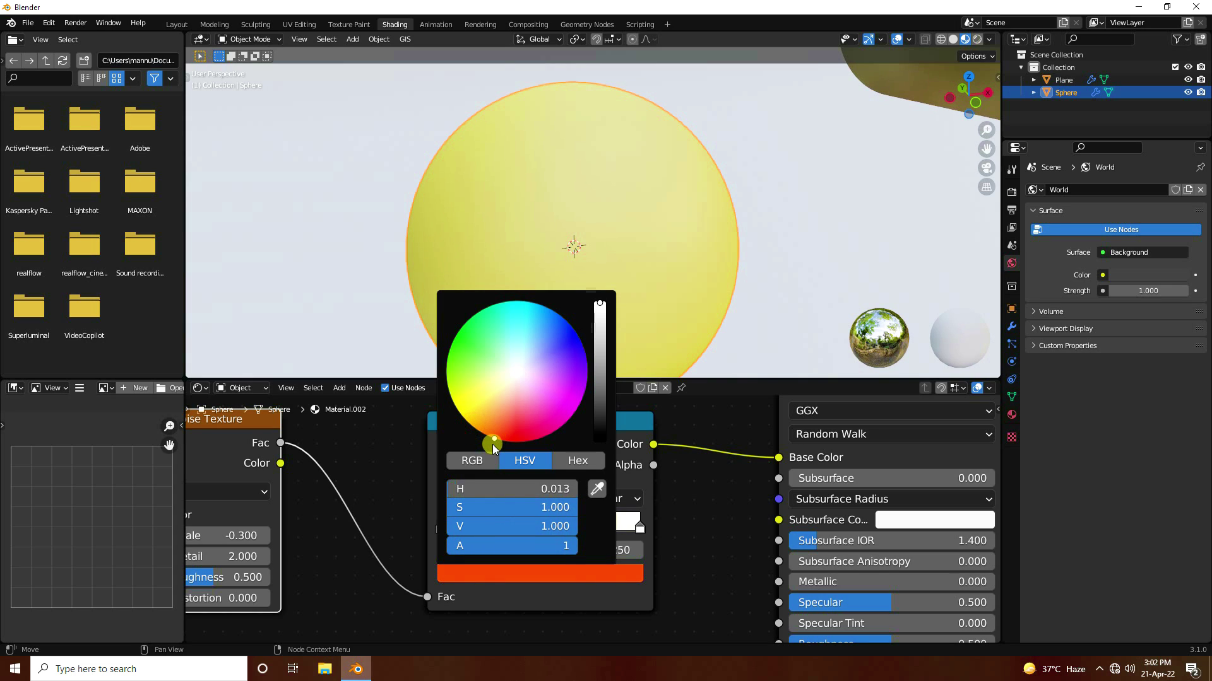
Step: Add a color stop at position 0.750 between yellow and white and color it bright green
left_click(643, 530)
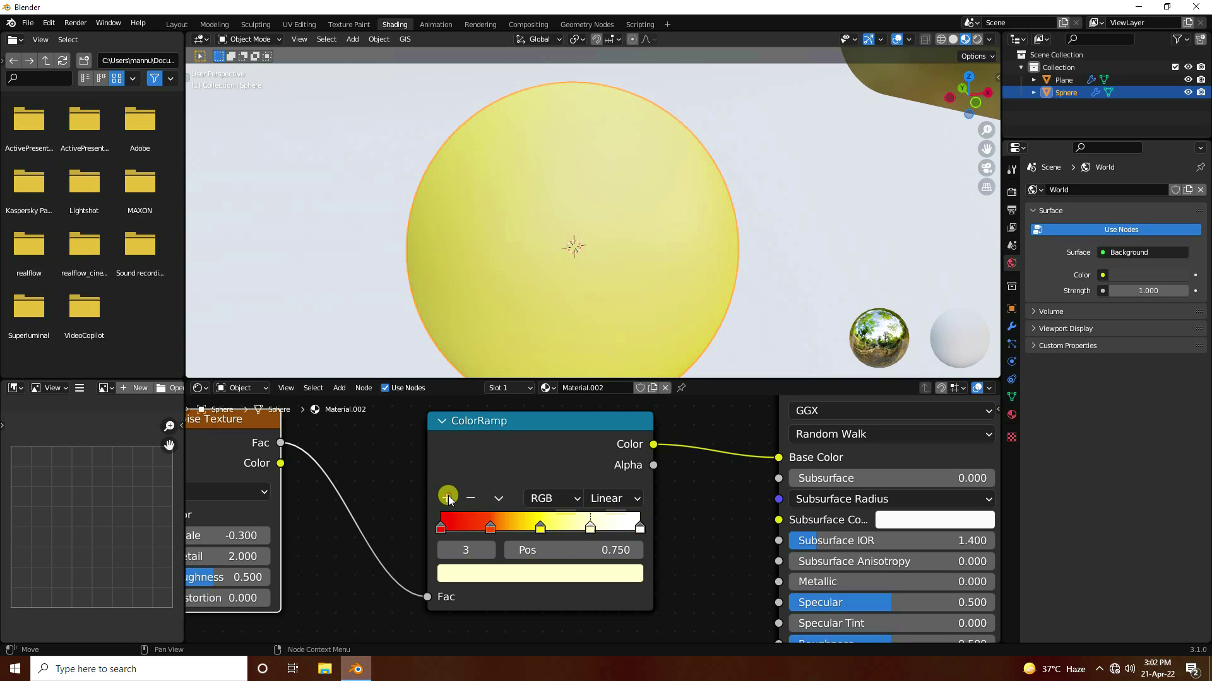
left_click(590, 530)
left_click(531, 576)
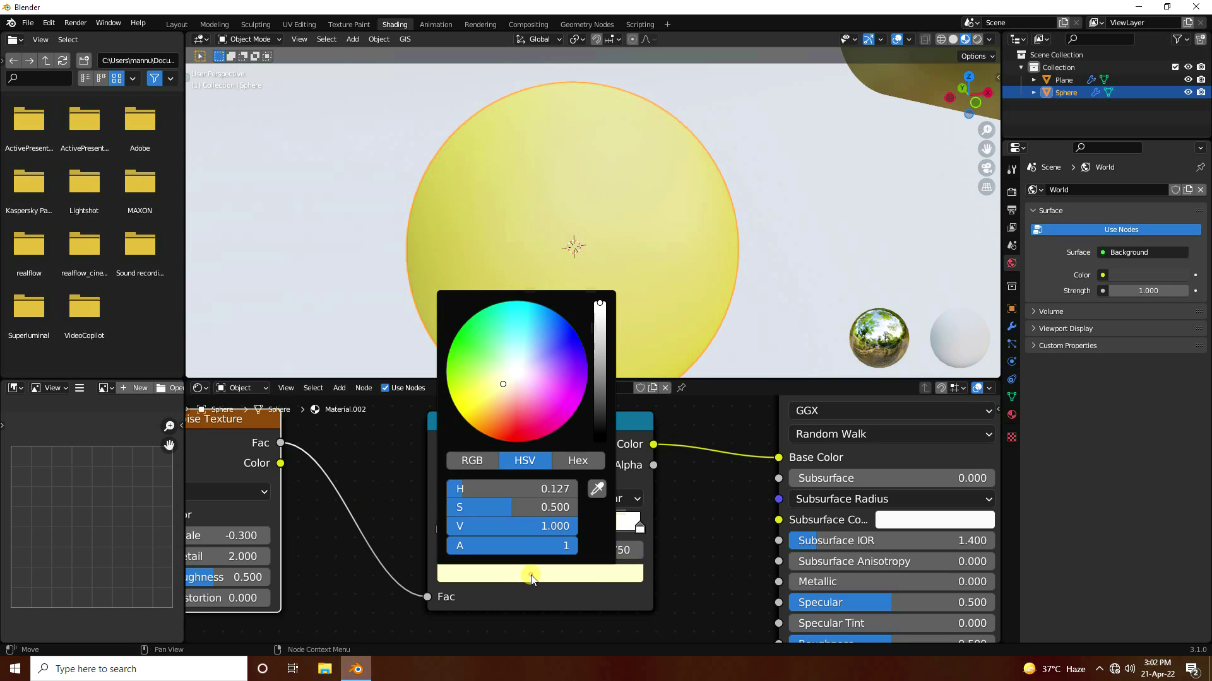
left_click_drag(505, 385, 440, 308)
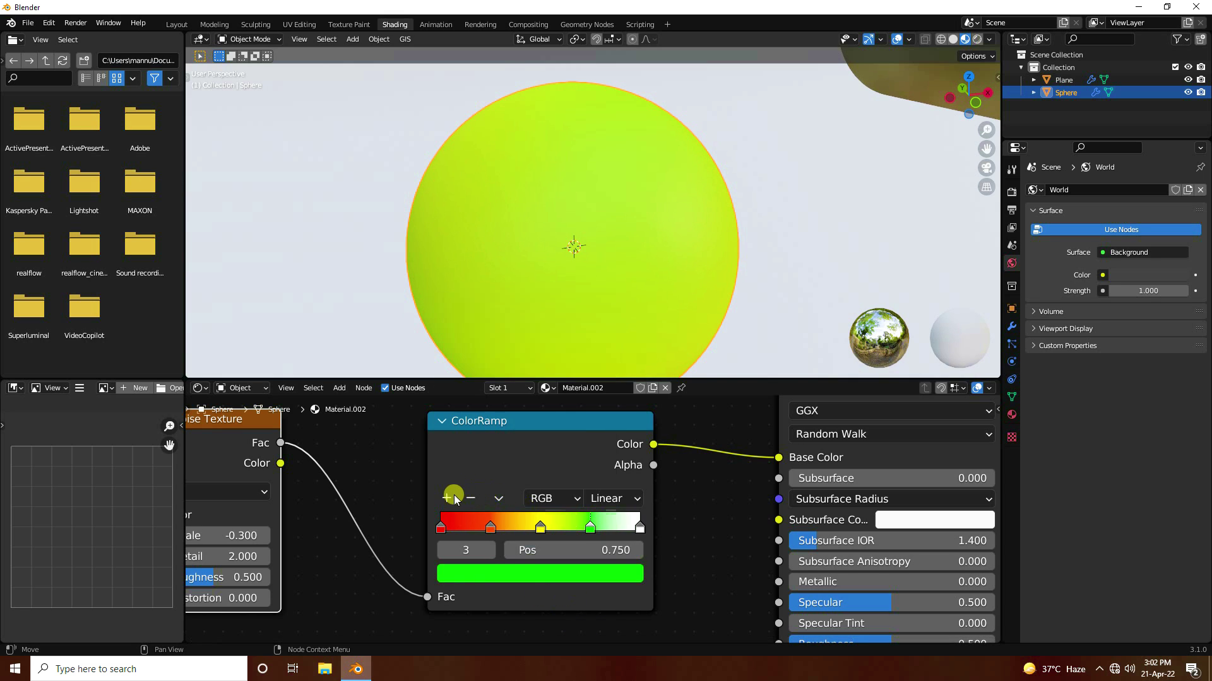
Step: Add a color stop at position 0.625 between yellow and green and color it a fully saturated purple
left_click(450, 496)
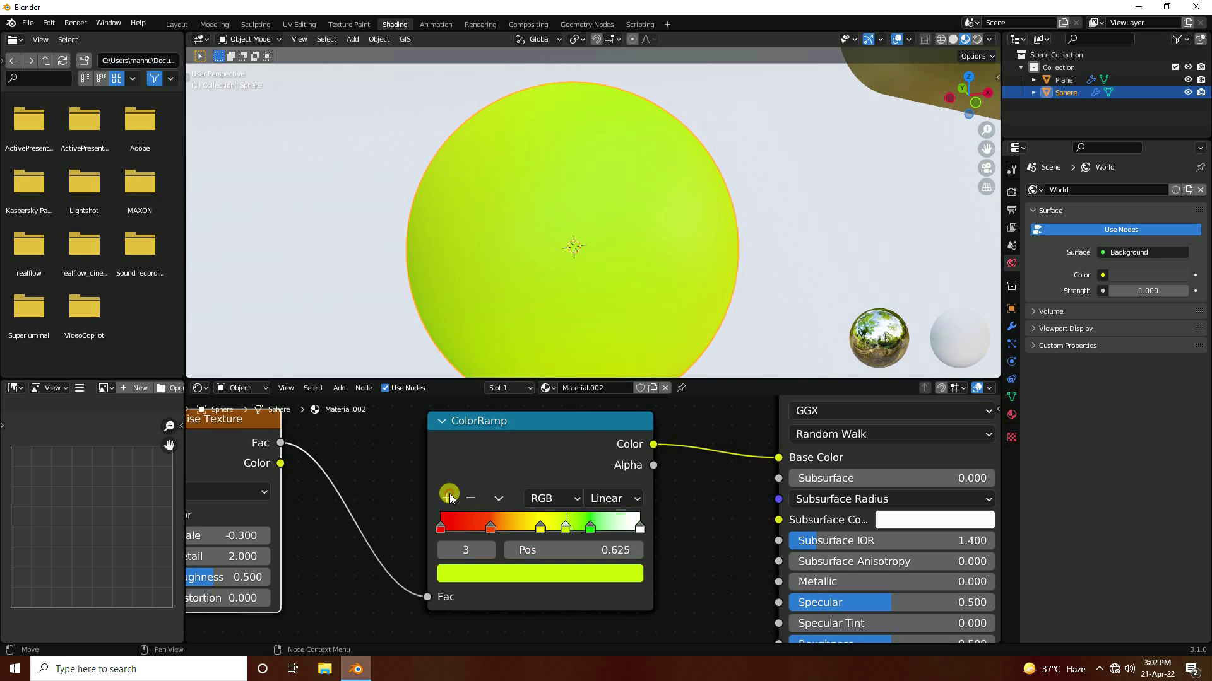
left_click(552, 568)
left_click_drag(516, 395, 623, 389)
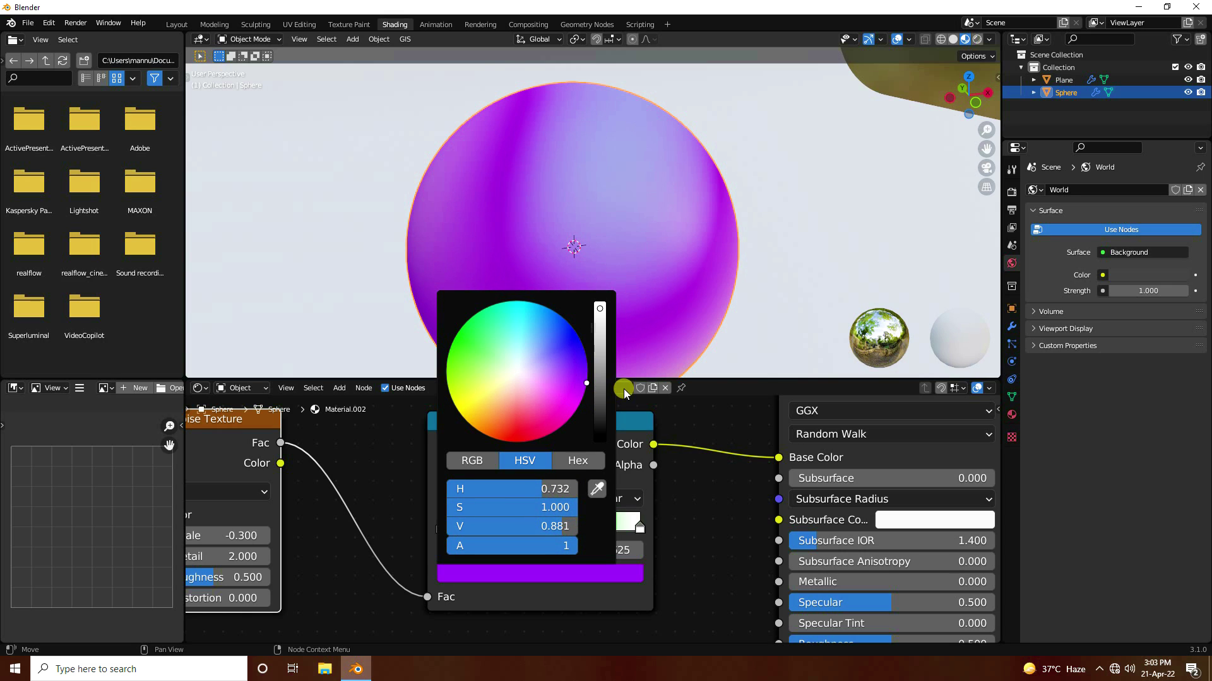
left_click_drag(565, 529, 571, 533)
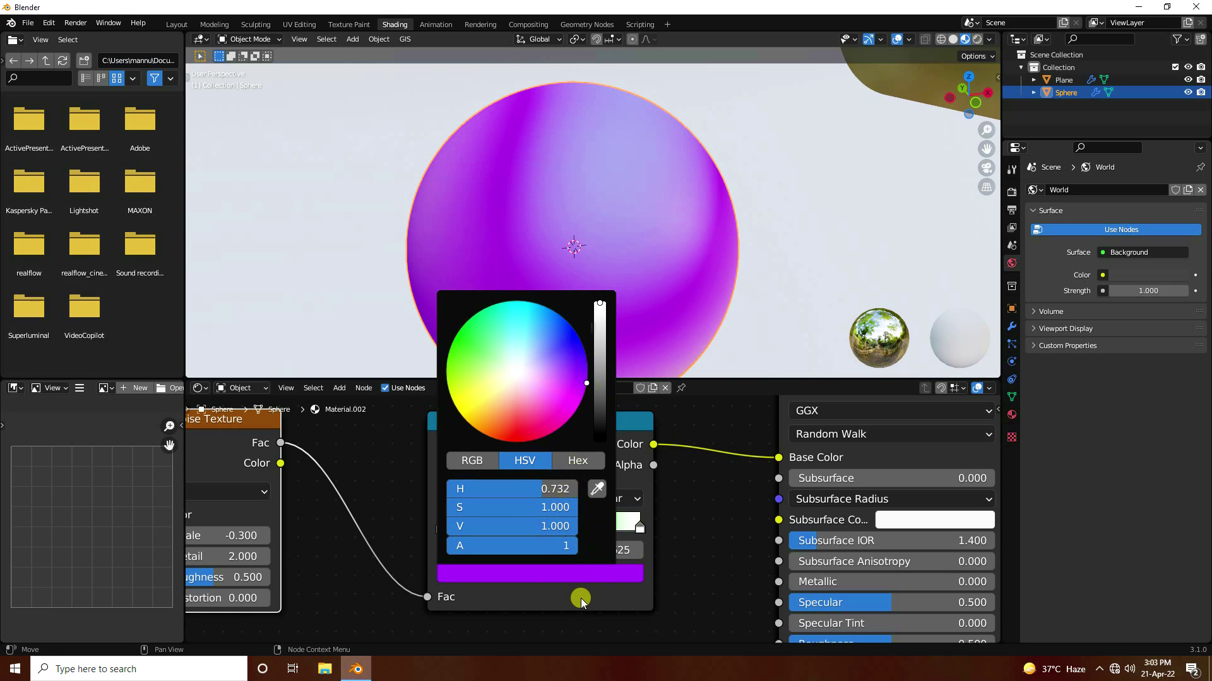
left_click(568, 573)
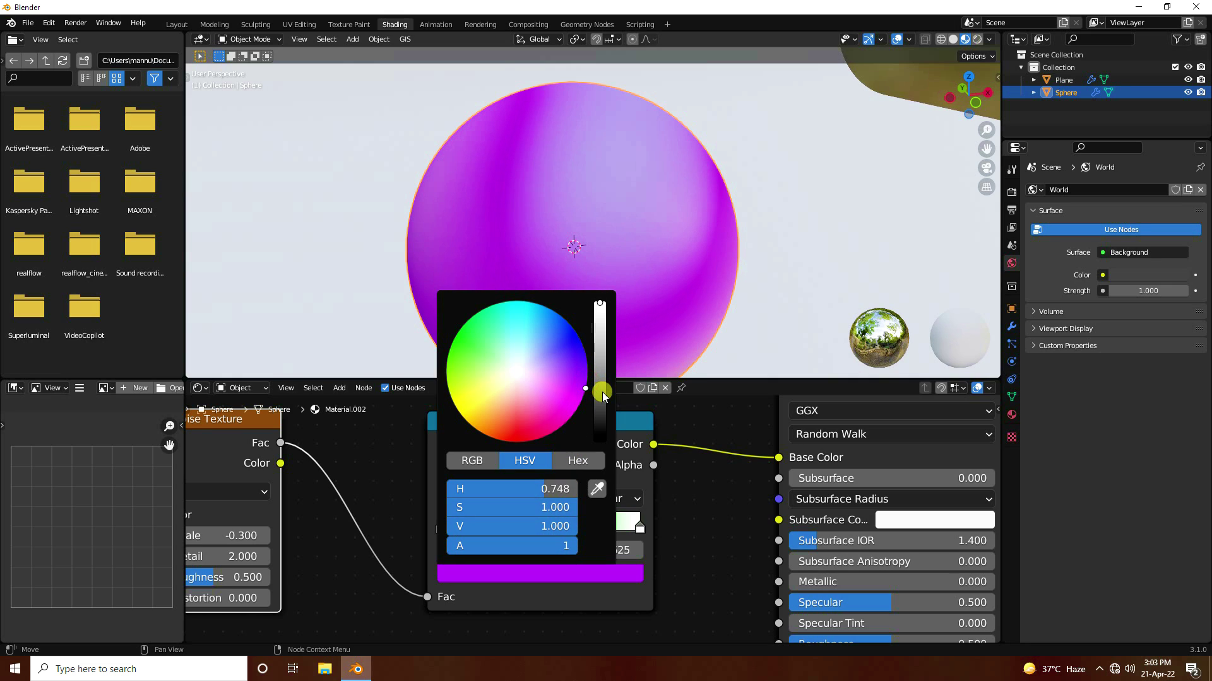
left_click_drag(602, 392, 619, 382)
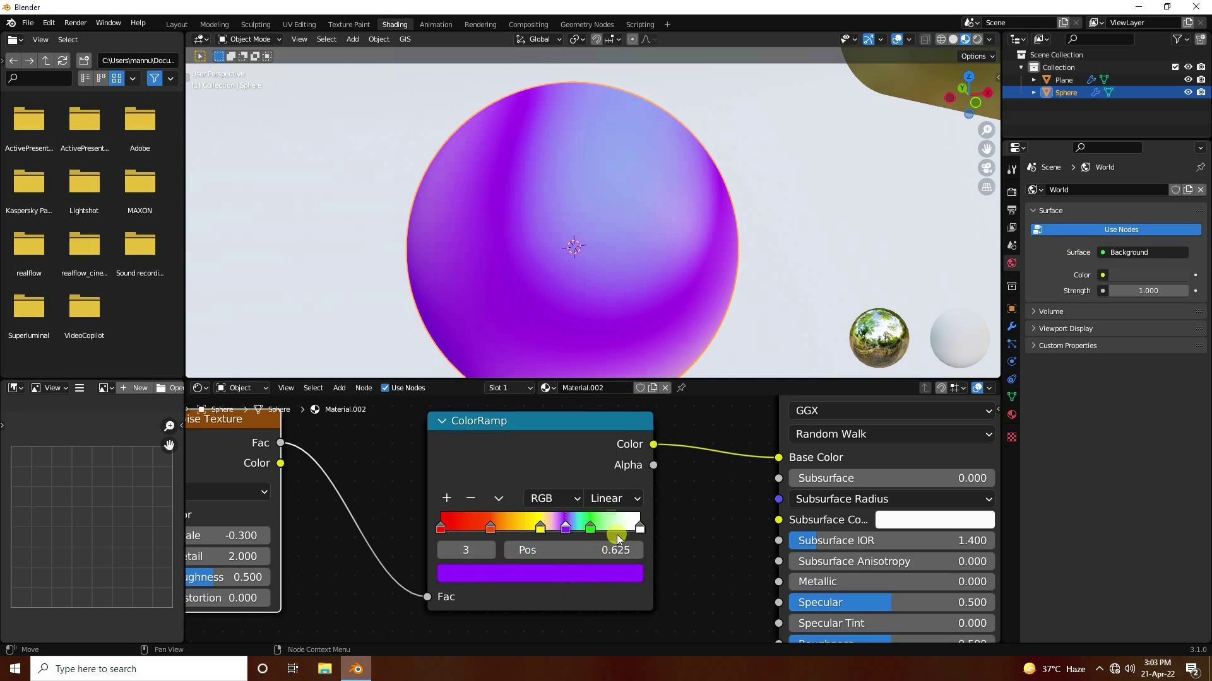
Step: Change the color ramp's last stop at position 1.000 to sky blue with hue 0.602 and saturation 1.000
left_click(638, 529)
left_click(549, 572)
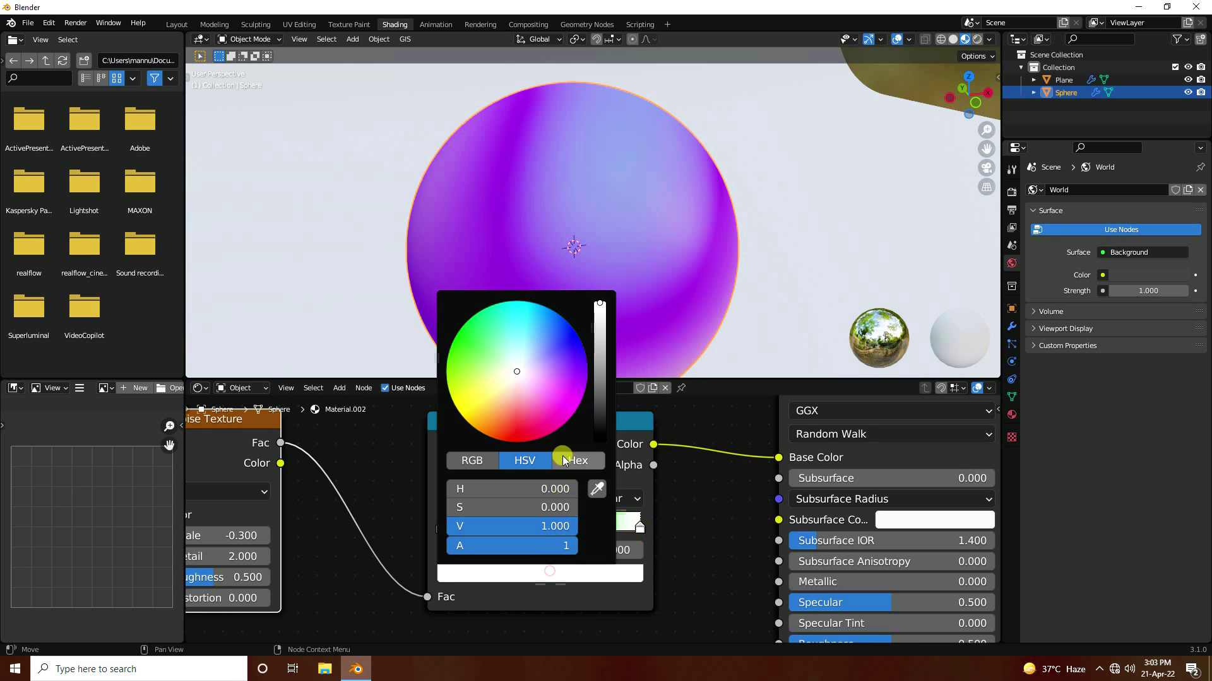
left_click_drag(514, 371, 553, 259)
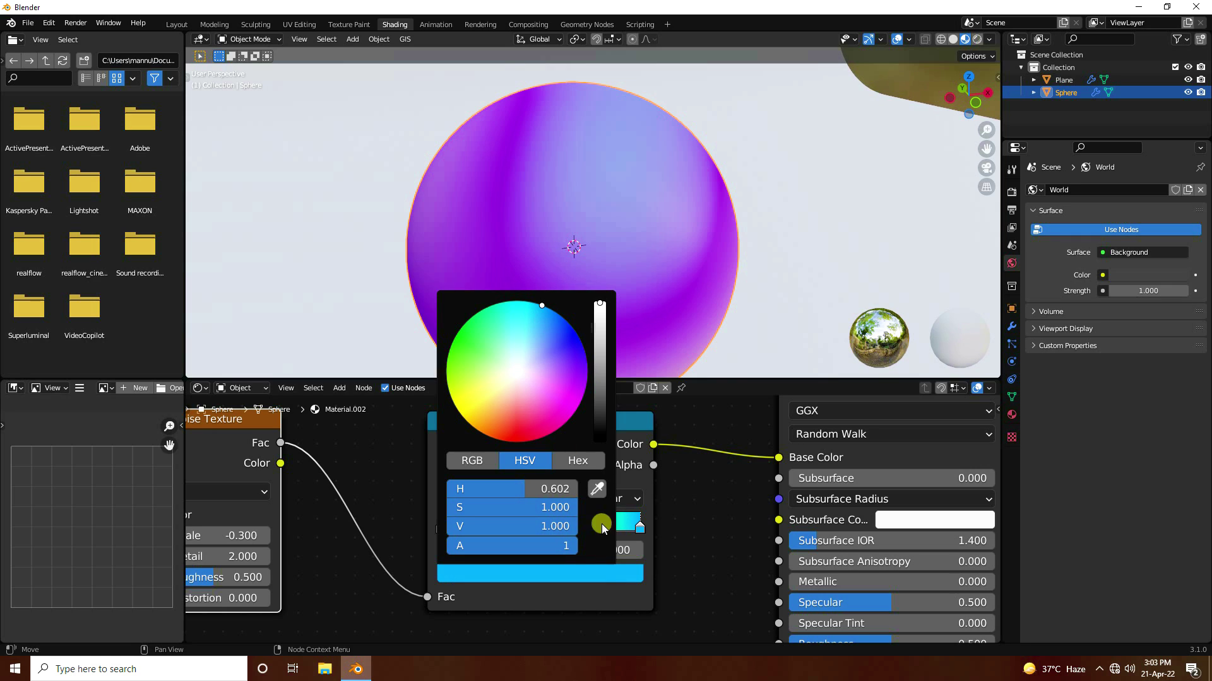
left_click(623, 594)
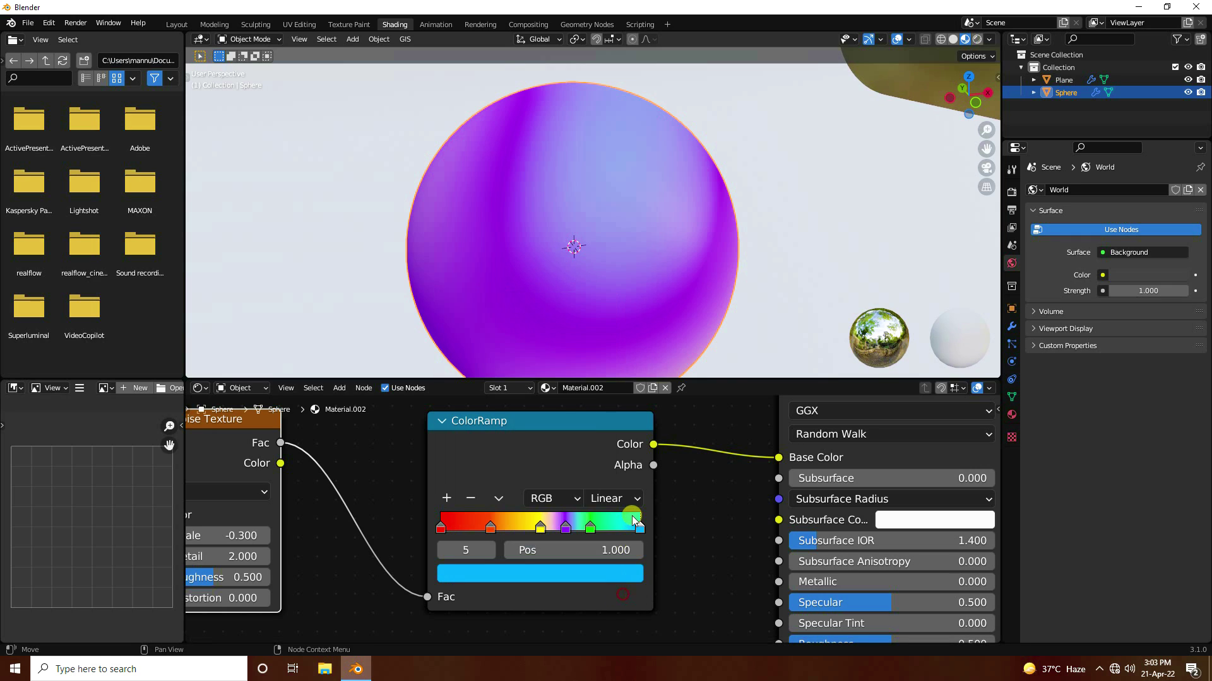
Step: Add a color stop at position 0.875 between green and sky blue and color it a fully saturated pure red
left_click(452, 495)
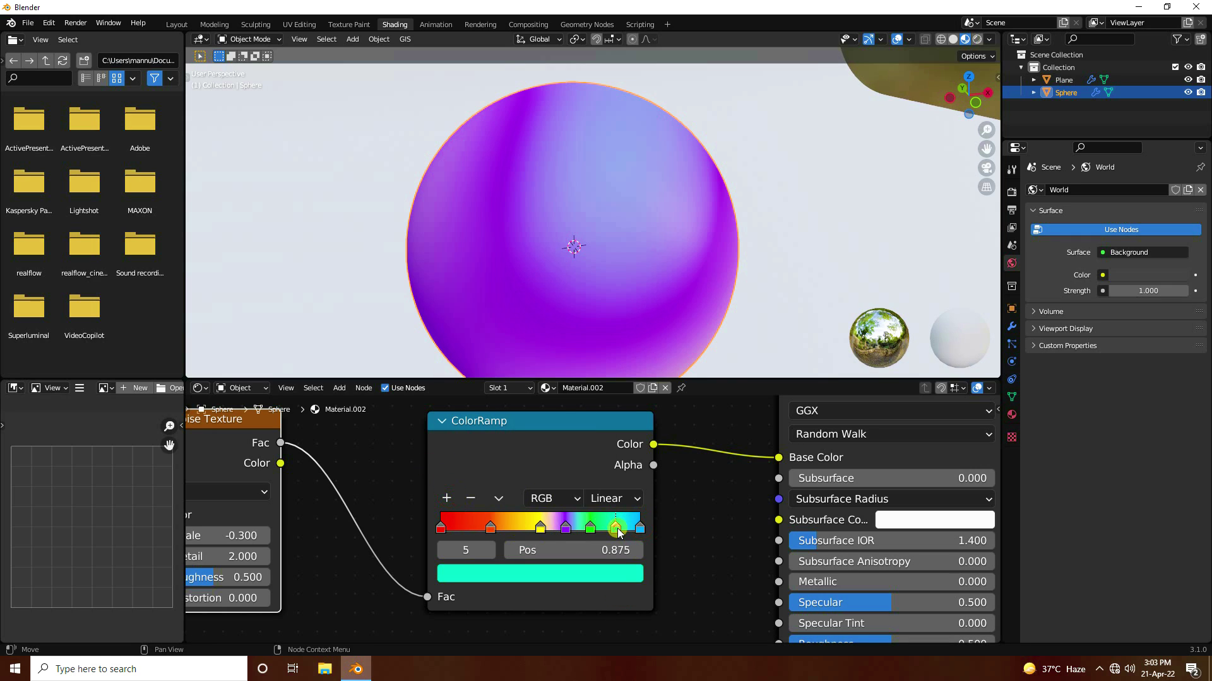
left_click(545, 570)
left_click(521, 442)
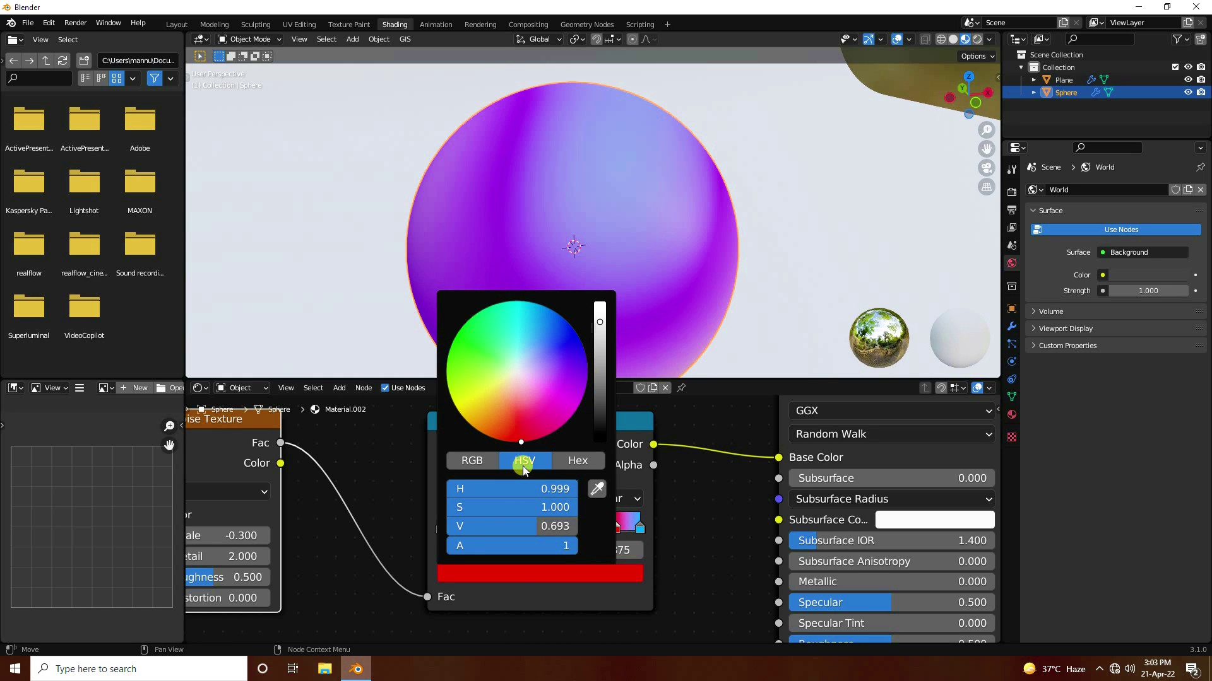
mouse_move(523, 466)
left_mouse_down()
mouse_move(565, 470)
mouse_move(517, 496)
left_mouse_up()
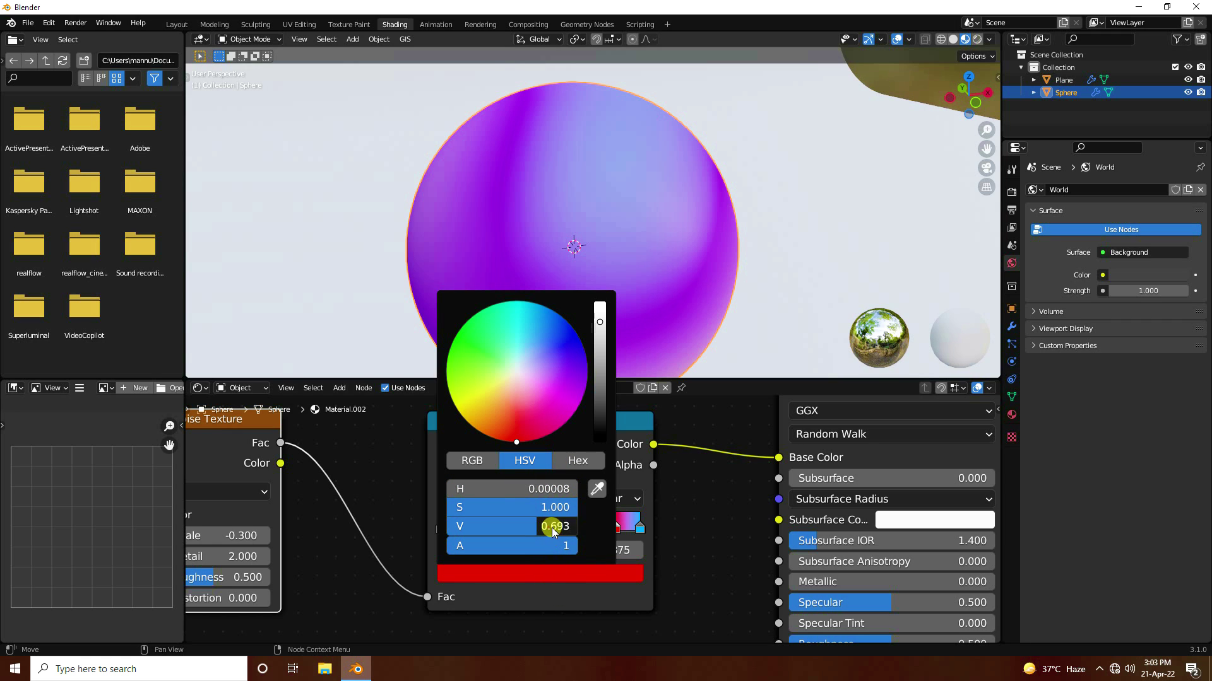
left_click(703, 564)
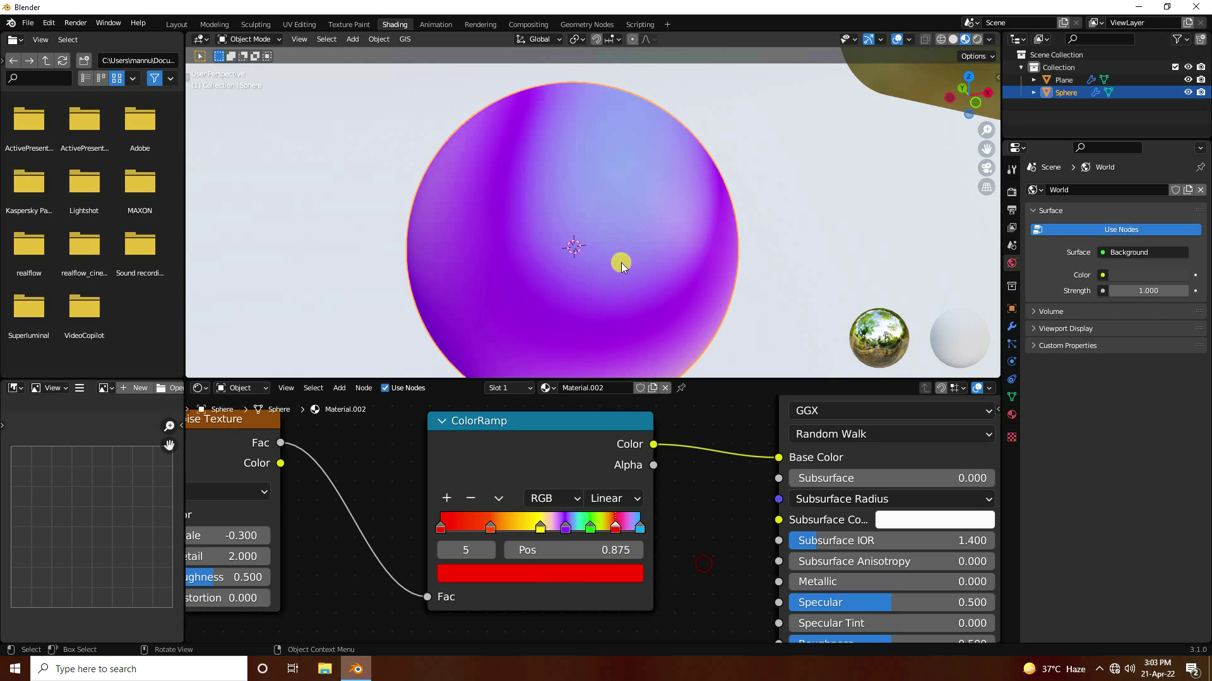
Step: Set the color ramp's interpolation to Constant so the sphere gets hard-edged color areas
middle_click_drag(621, 263, 592, 264)
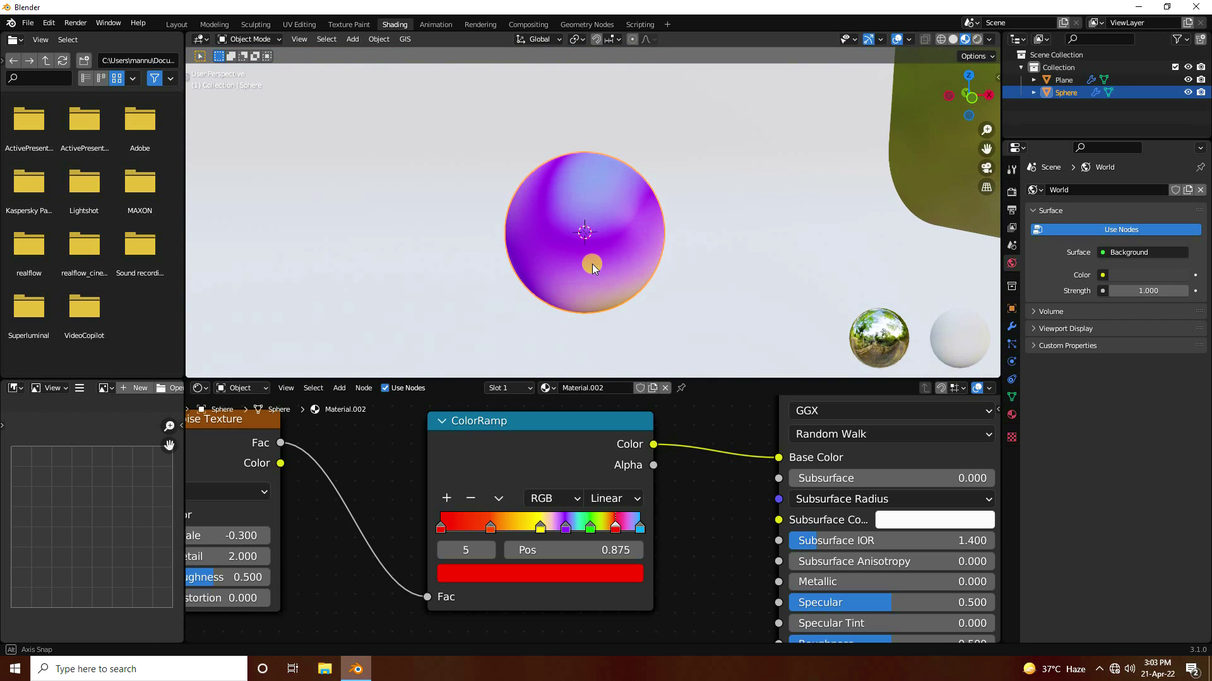
scroll(592, 272, "up", 3)
scroll(611, 309, "down", 4)
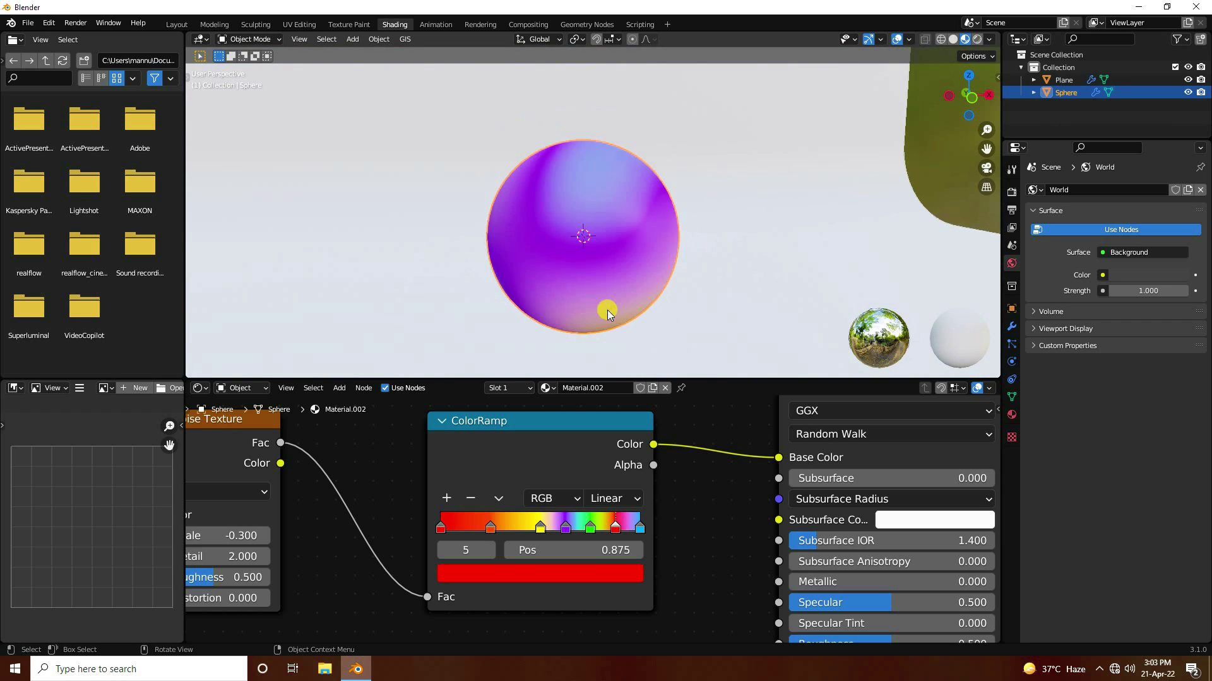
left_click(616, 498)
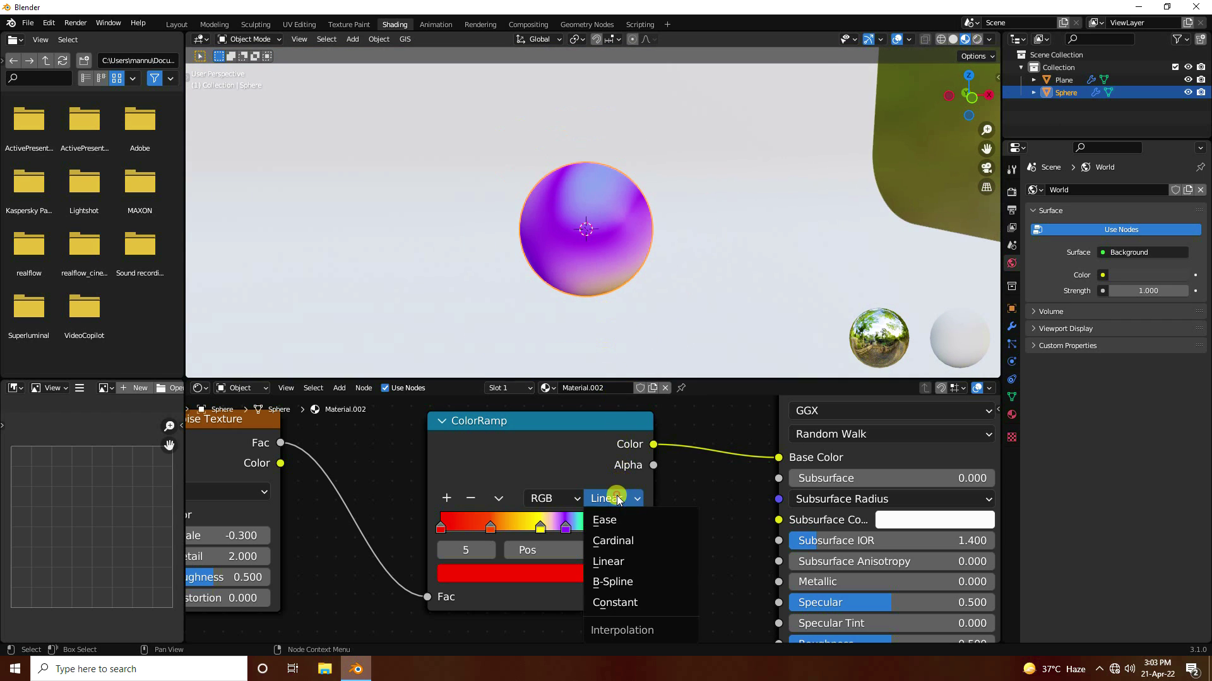
left_click(625, 601)
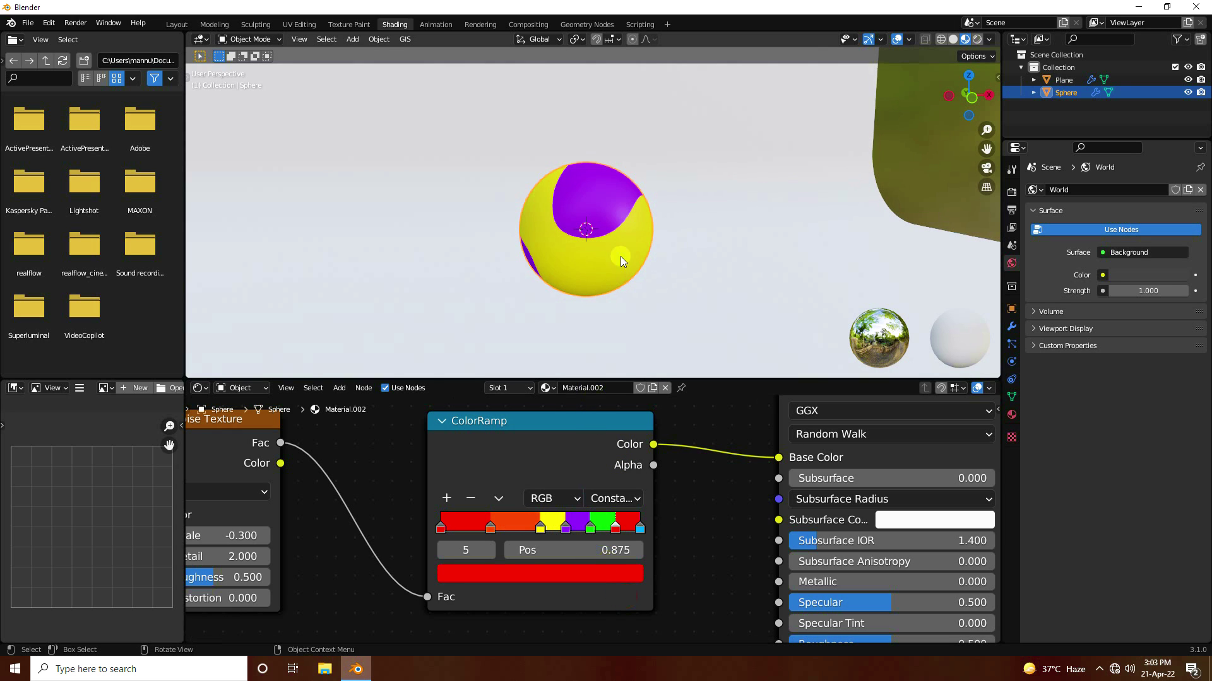
middle_click_drag(620, 256, 592, 274)
scroll(591, 260, "up", 3)
scroll(592, 274, "down", 3)
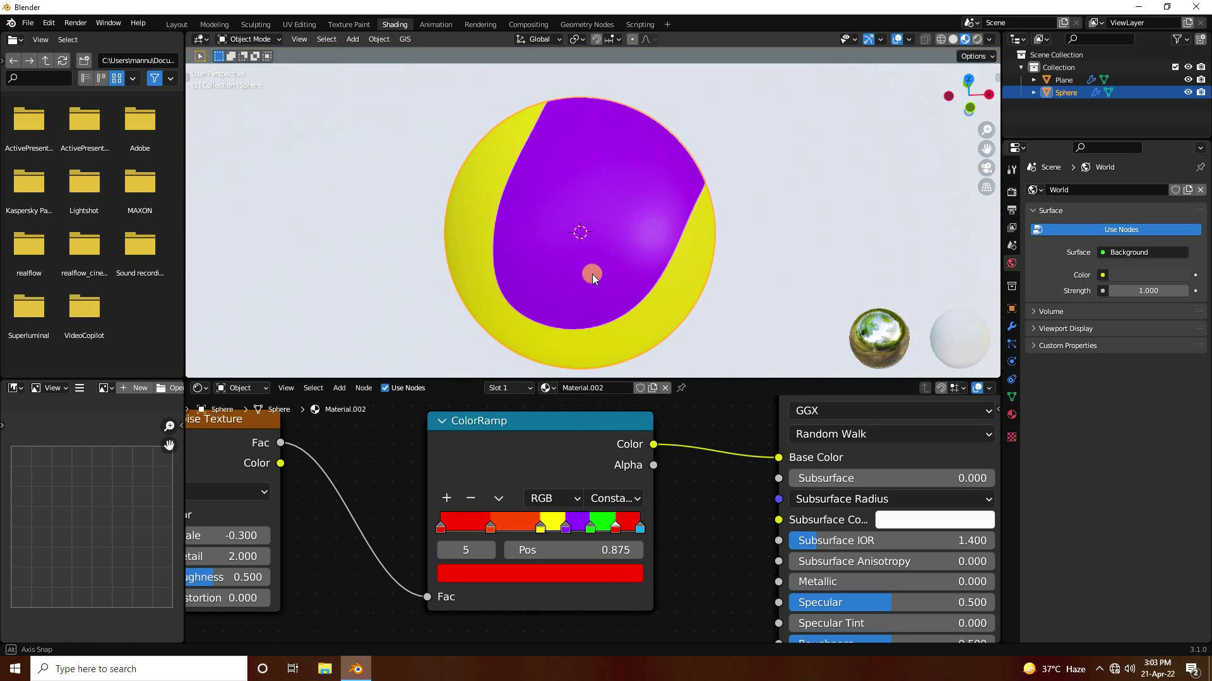
Step: Add Texture Coordinate and Mapping nodes feeding the Noise Texture's vector, and move Texture Coordinate away to leave room before Mapping
middle_click_drag(381, 501, 573, 547)
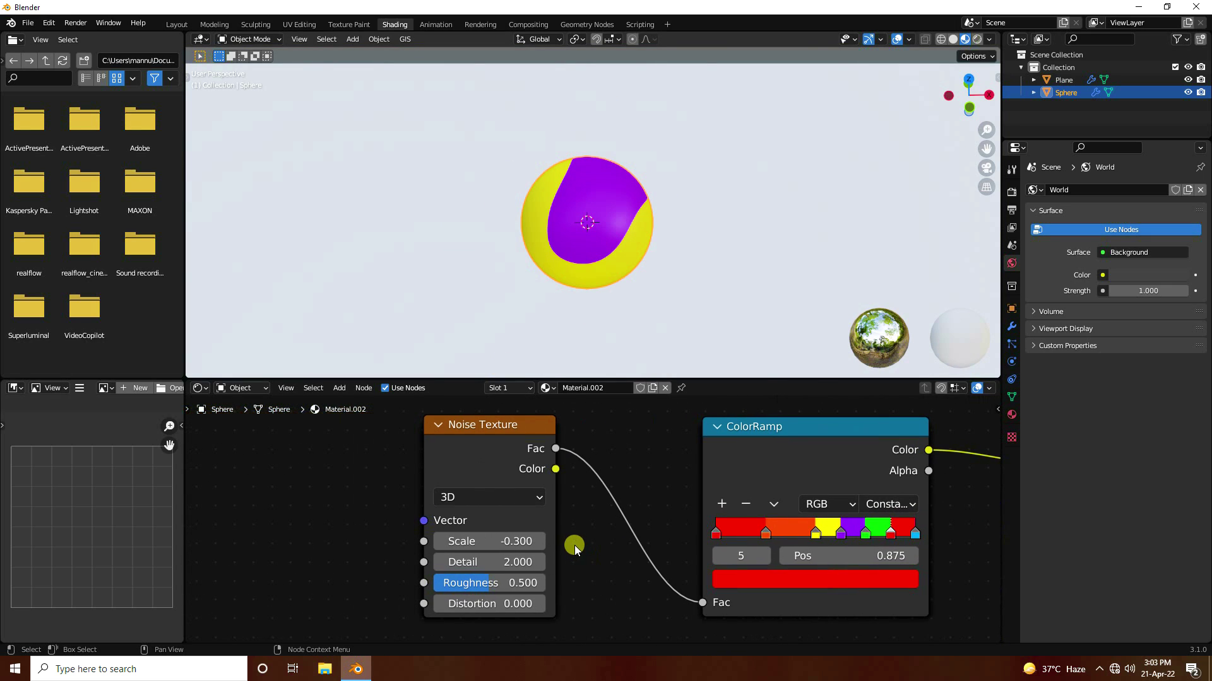
left_click(481, 434)
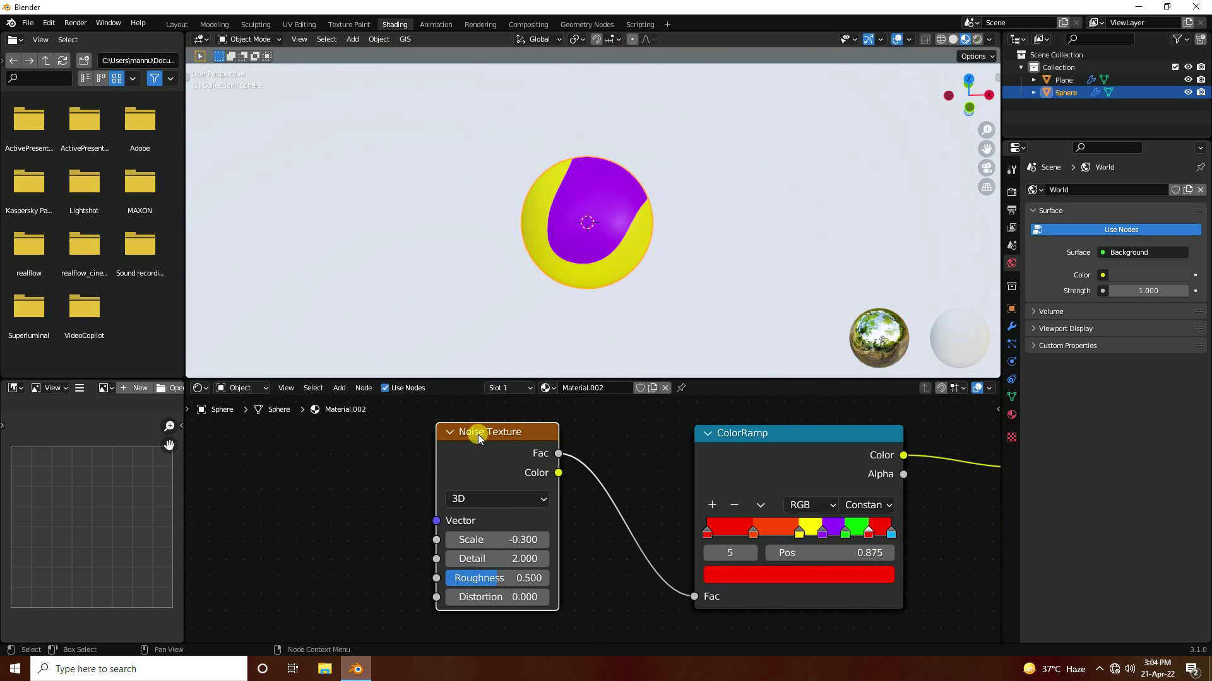
key("ctrl+t")
middle_click_drag(385, 471, 686, 463)
scroll(687, 463, "down", 2)
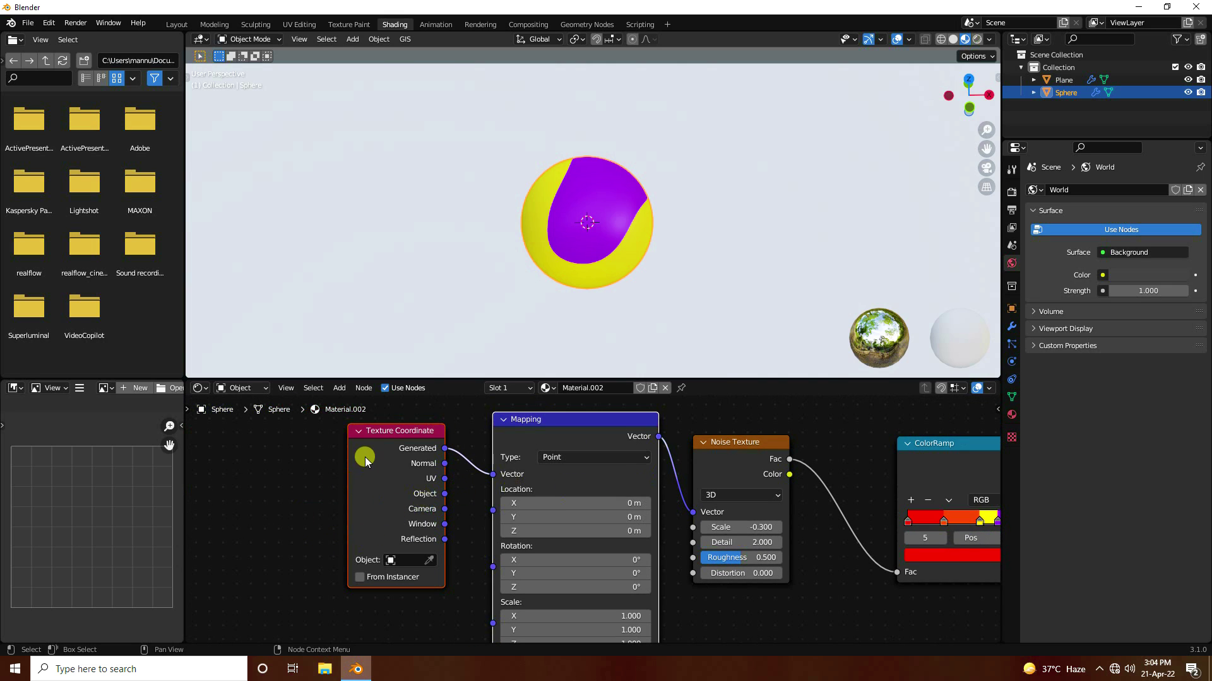
left_click_drag(366, 460, 282, 445)
Step: Insert a Wave Texture node into the link between the Texture Coordinate and Mapping nodes
left_click(339, 388)
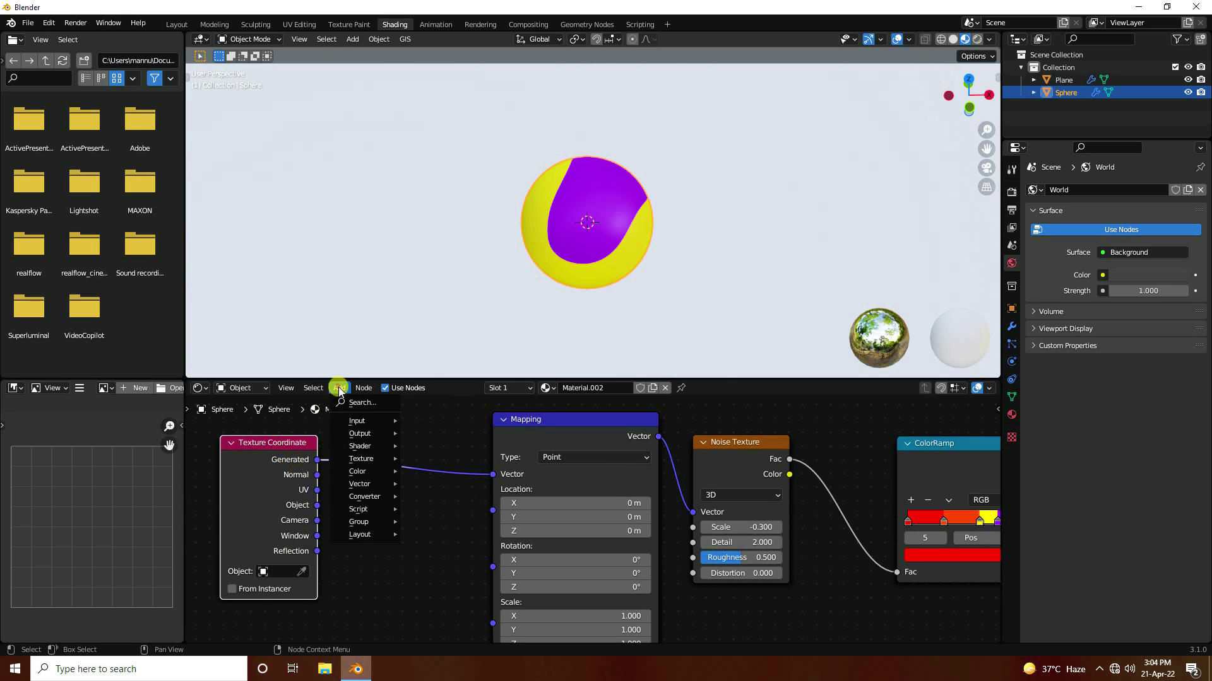
left_click(352, 402)
type("wave")
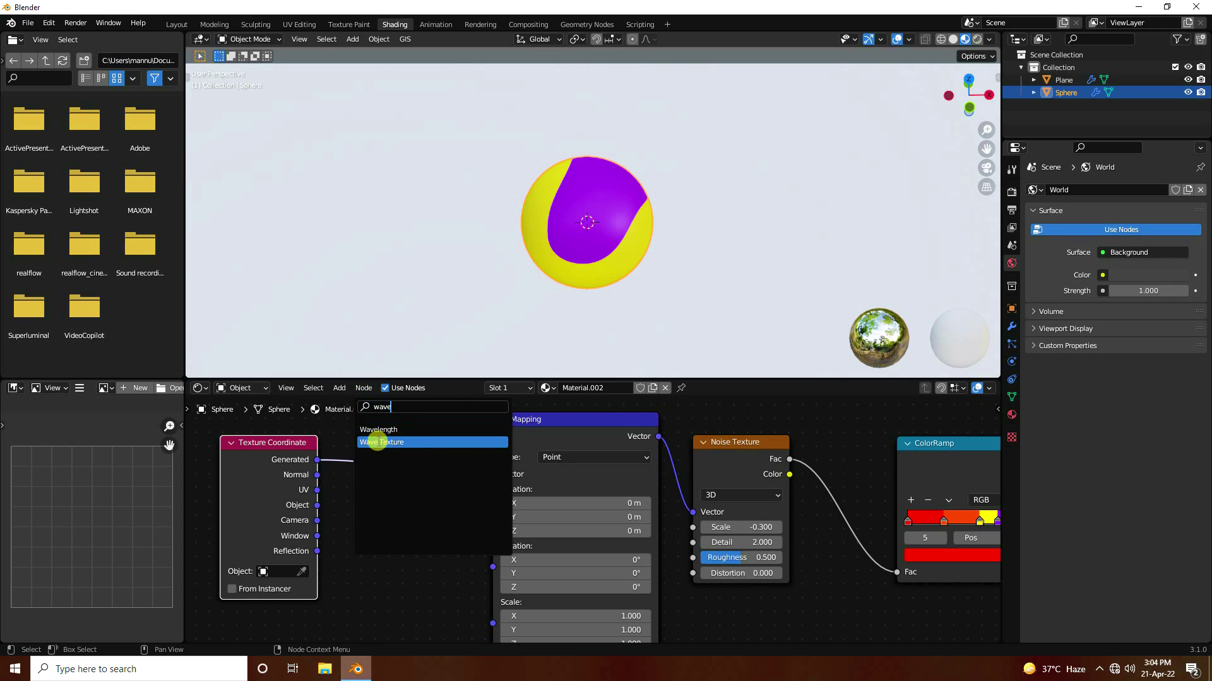
left_click(377, 441)
left_click(372, 460)
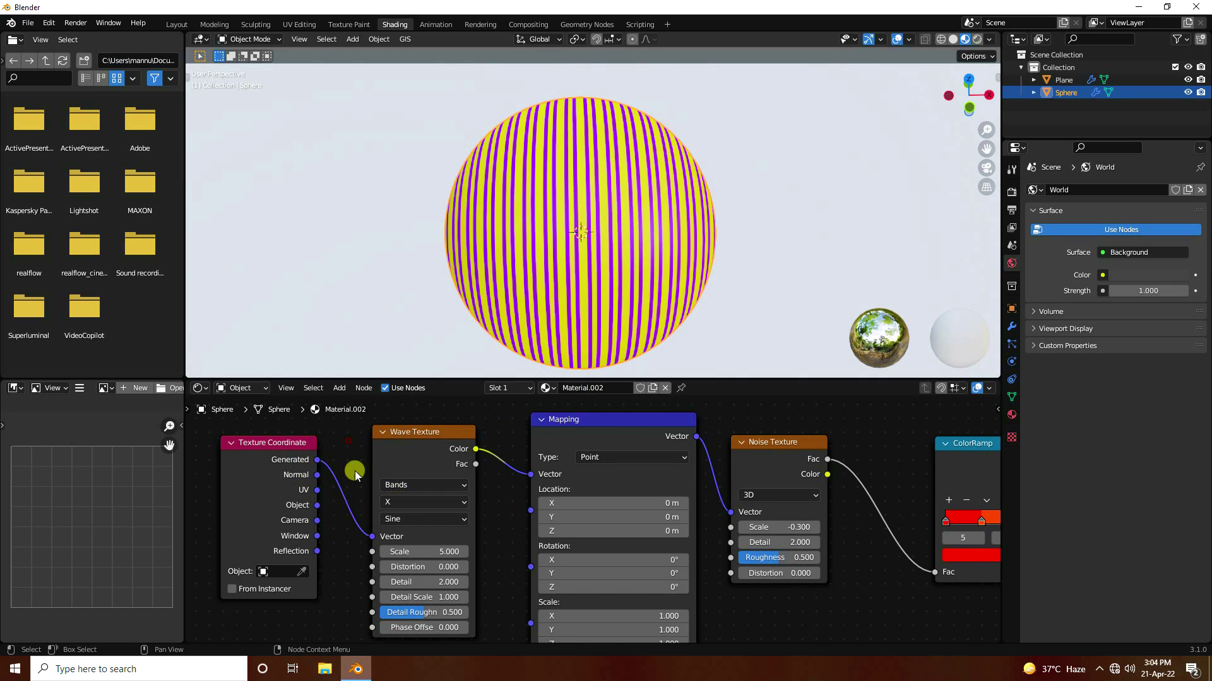
Step: Set the Wave Texture's bands direction to Y and its scale to 2.2
left_click(391, 501)
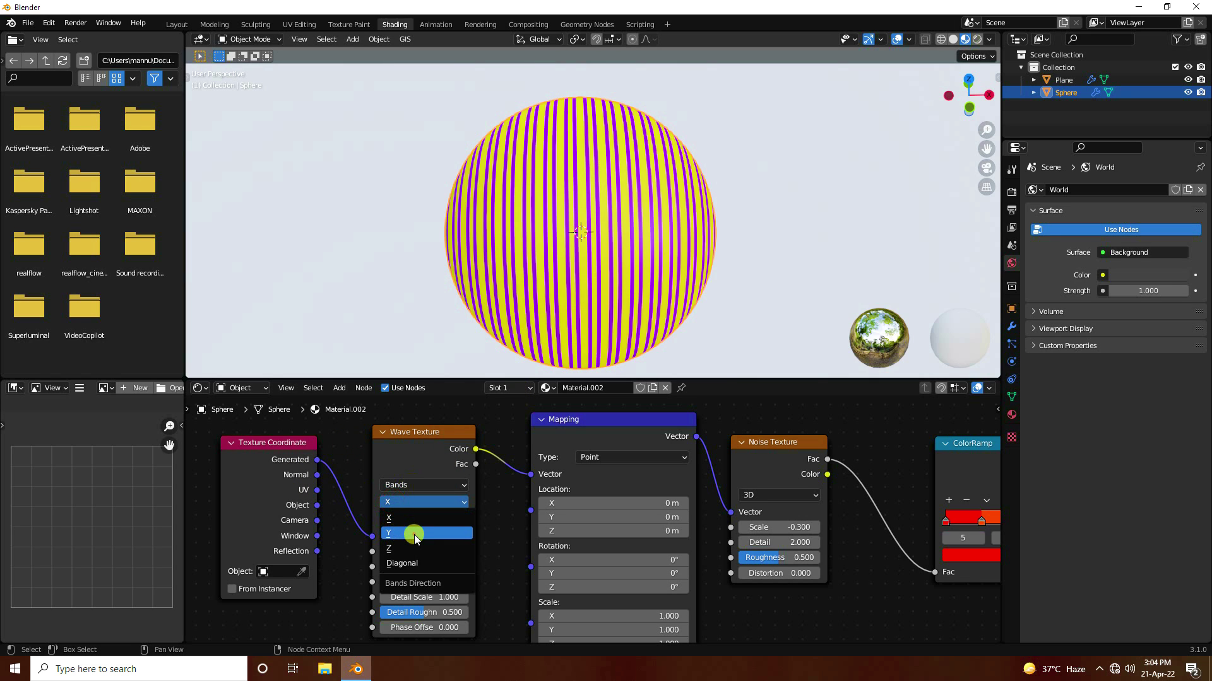
left_click(414, 535)
middle_click_drag(600, 210, 626, 253)
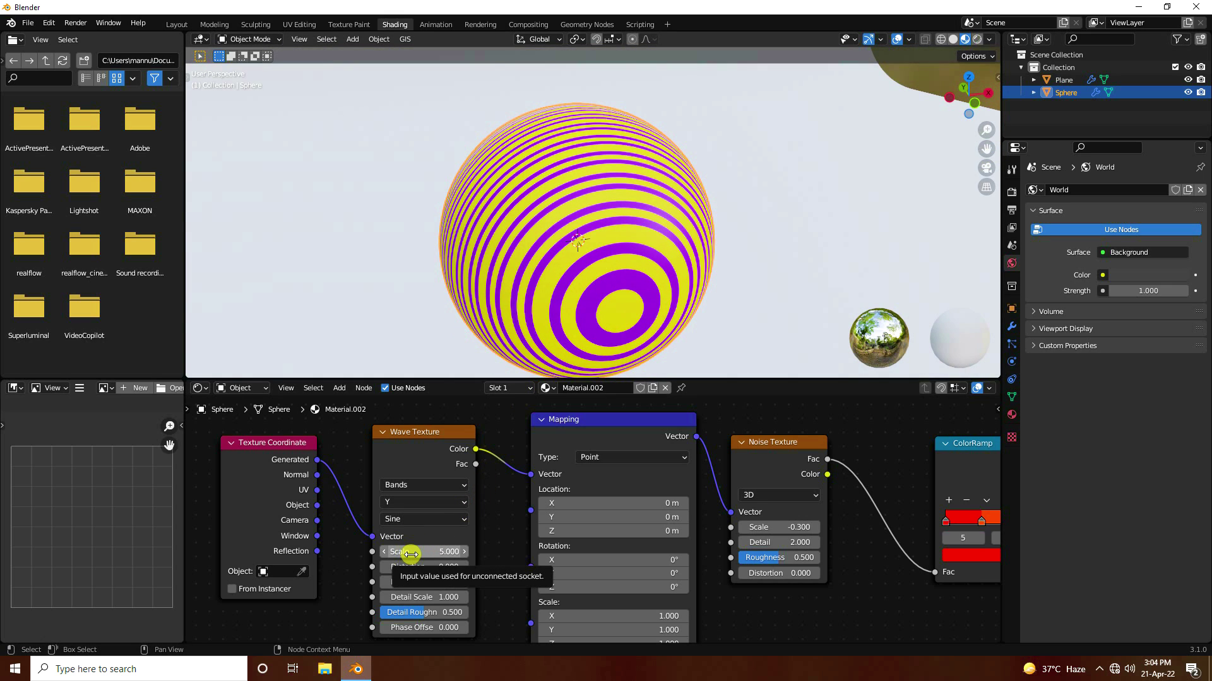
left_click_drag(425, 552, 402, 552)
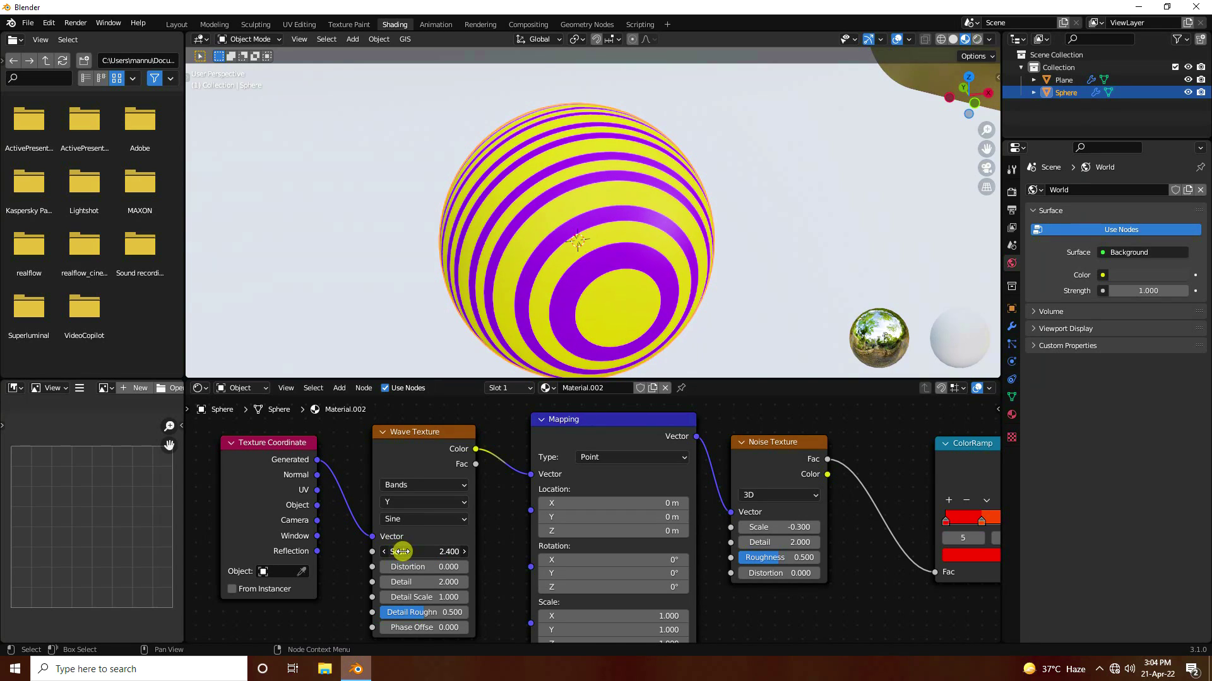
left_click(425, 553)
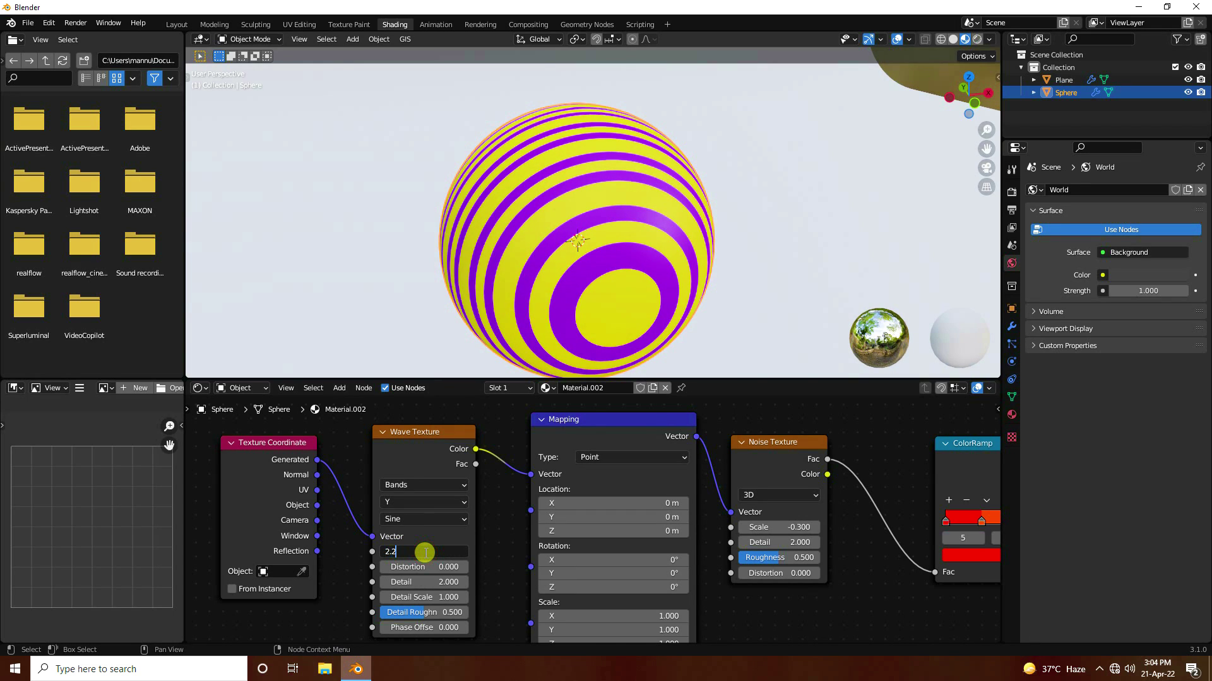
type("2.2")
key("Return")
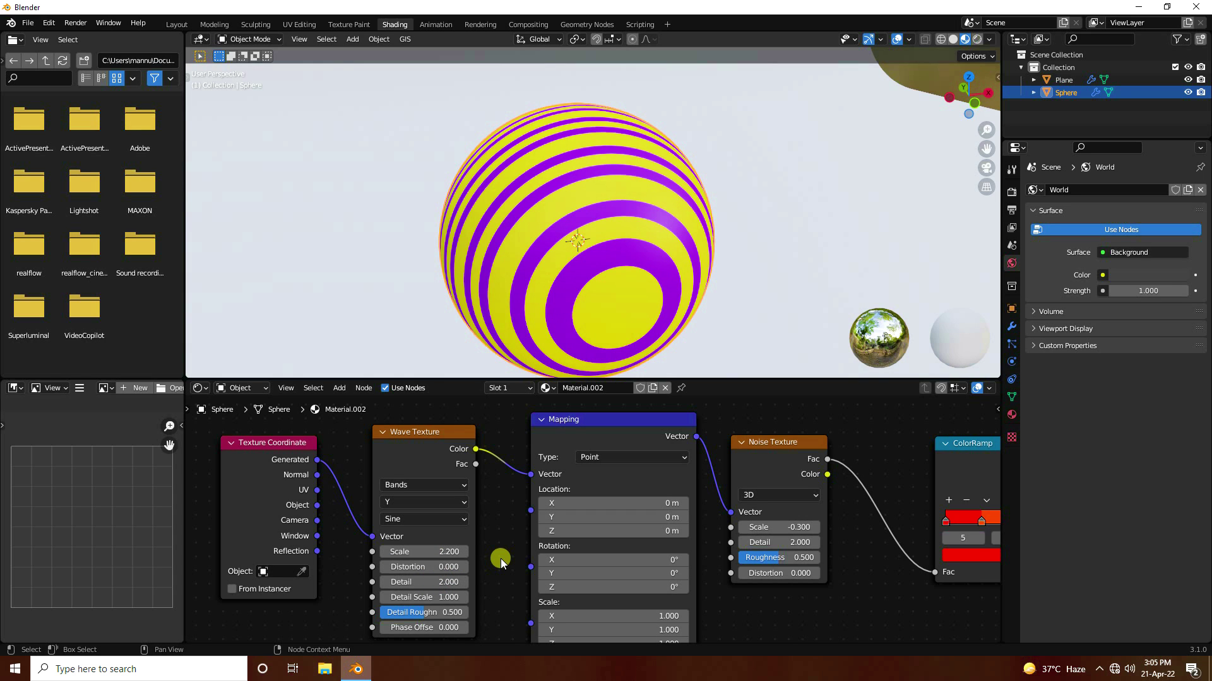
Step: Set the Wave Texture's distortion to -30 and its detail to 1
mouse_move(467, 568)
left_mouse_down()
mouse_move(419, 568)
mouse_move(636, 566)
mouse_move(612, 566)
left_mouse_up()
left_click(414, 568)
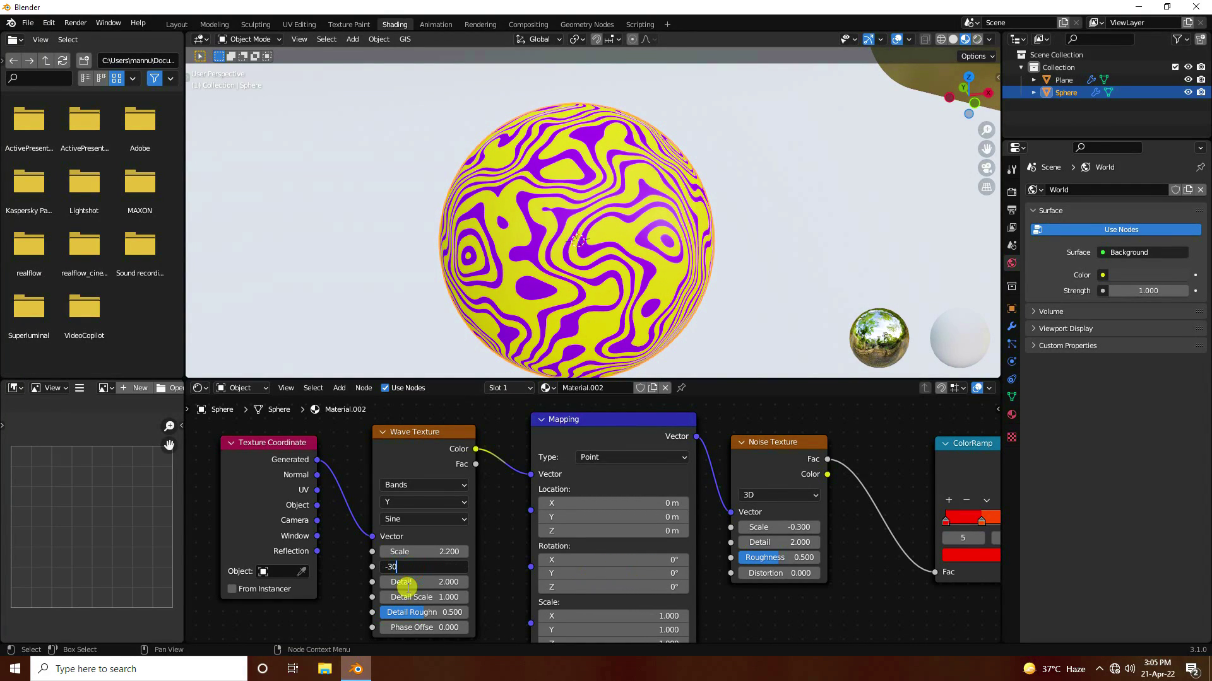
key("Return")
scroll(614, 329, "up", 2)
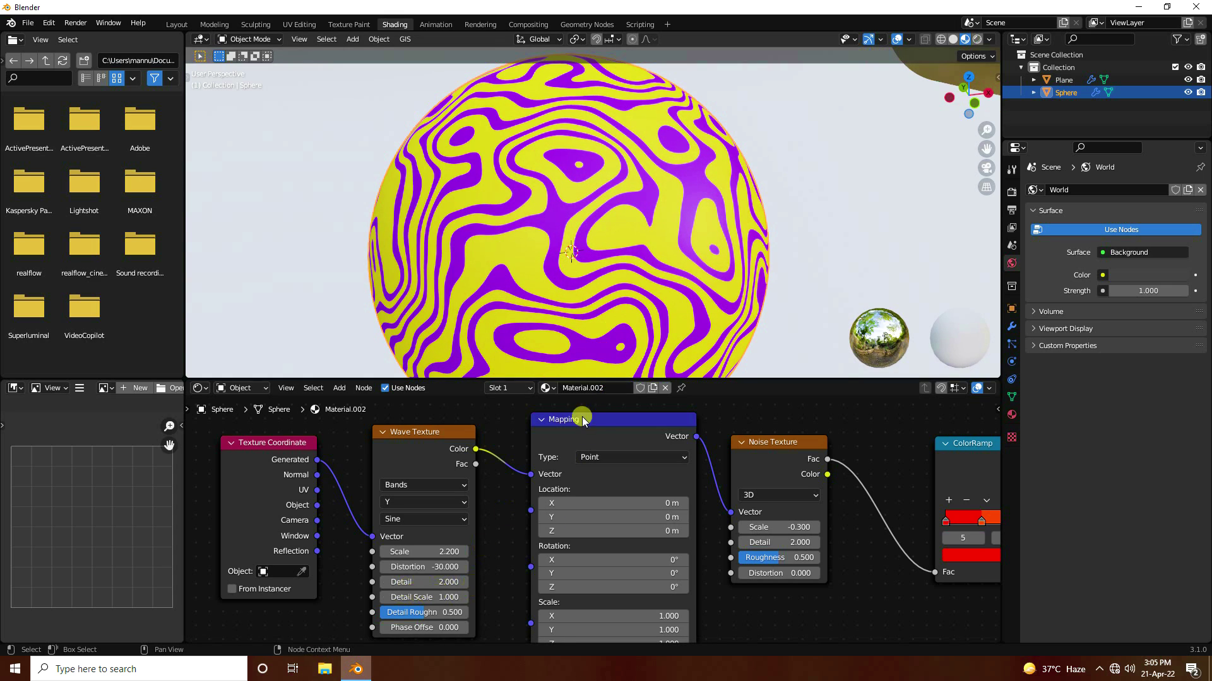
left_click(450, 581)
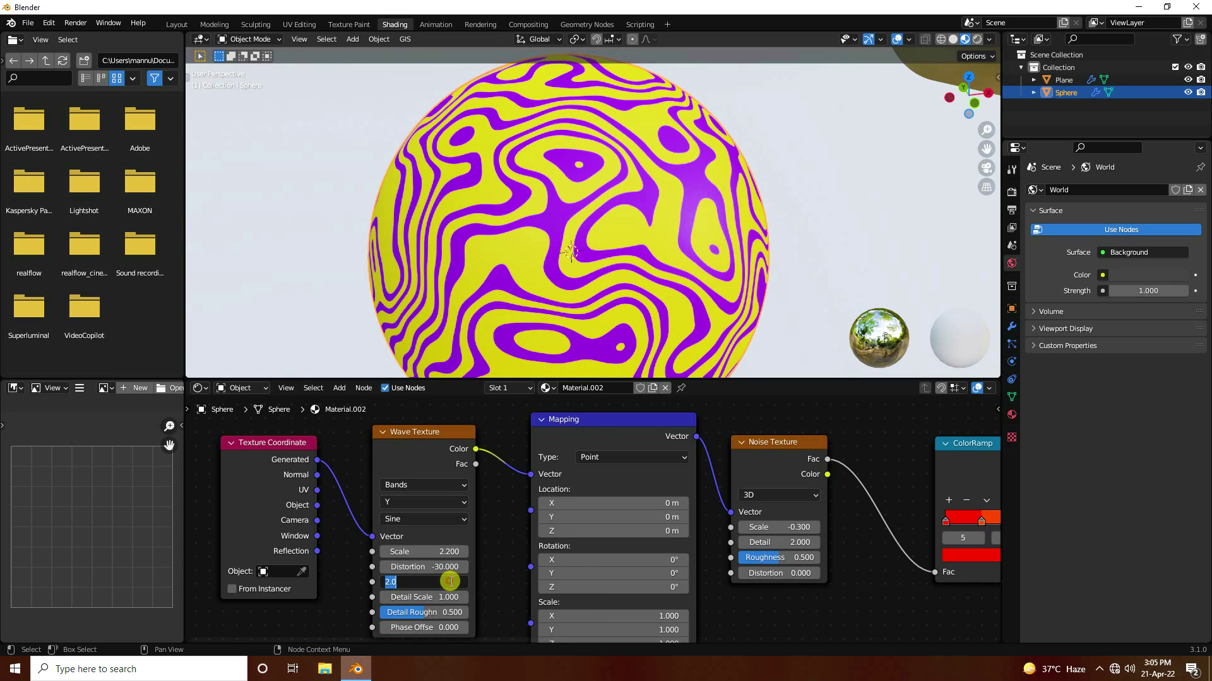
type("1")
key("Return")
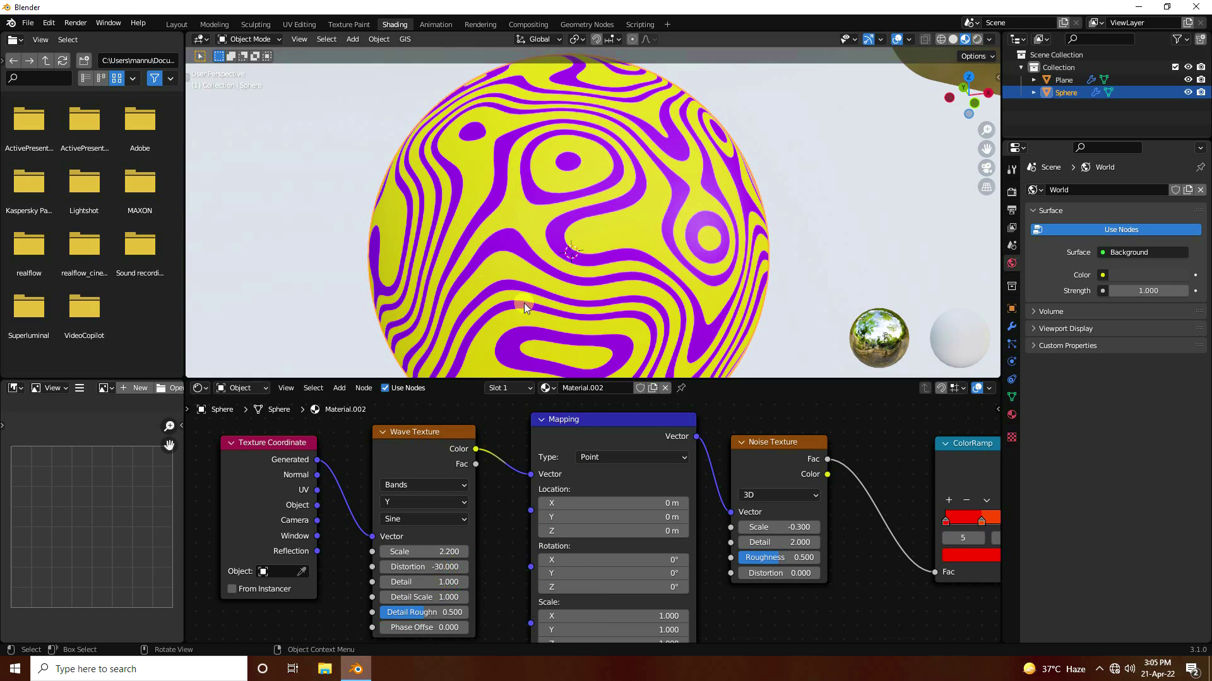
Step: Duplicate the ColorRamp node and place the copy in the free space below the original, beside the Principled BSDF
middle_click_drag(495, 573, 476, 533)
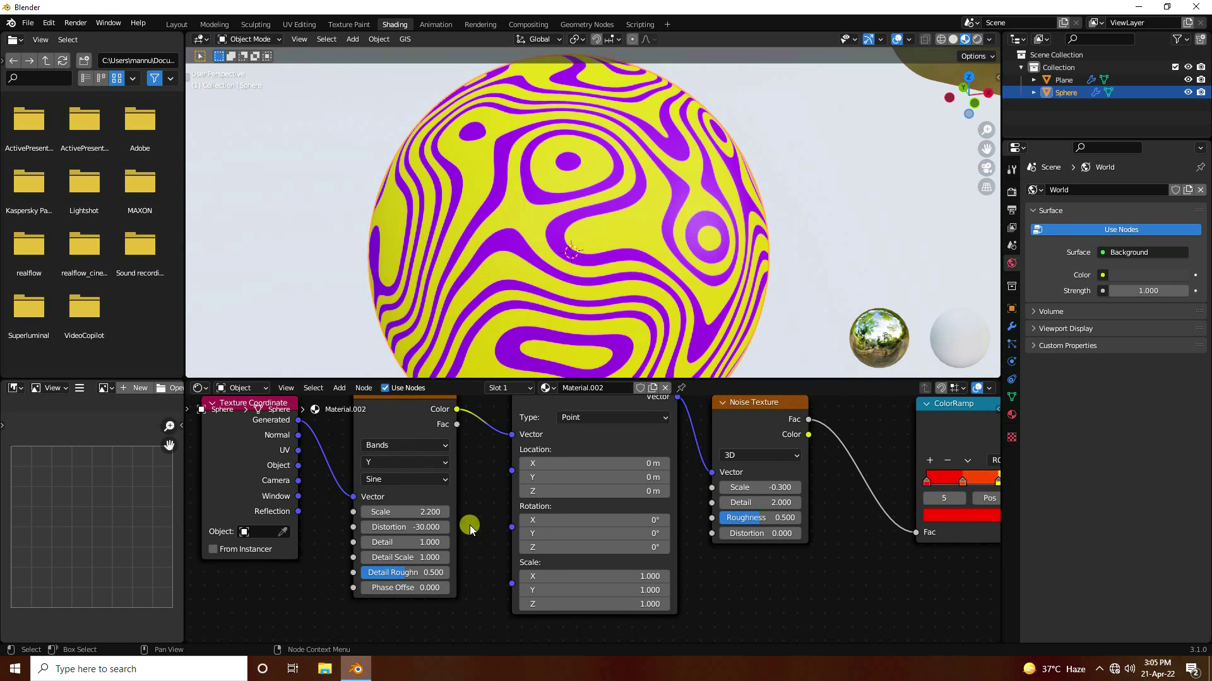
middle_click_drag(486, 479, 494, 517)
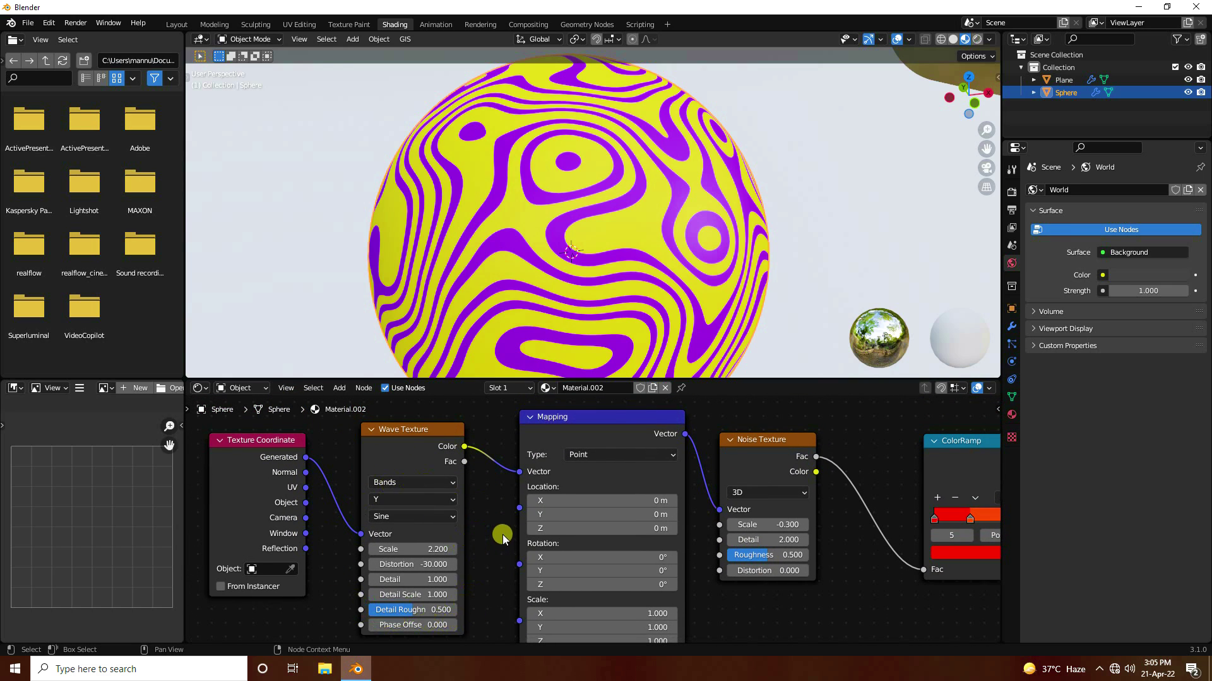
middle_click_drag(503, 537, 189, 527)
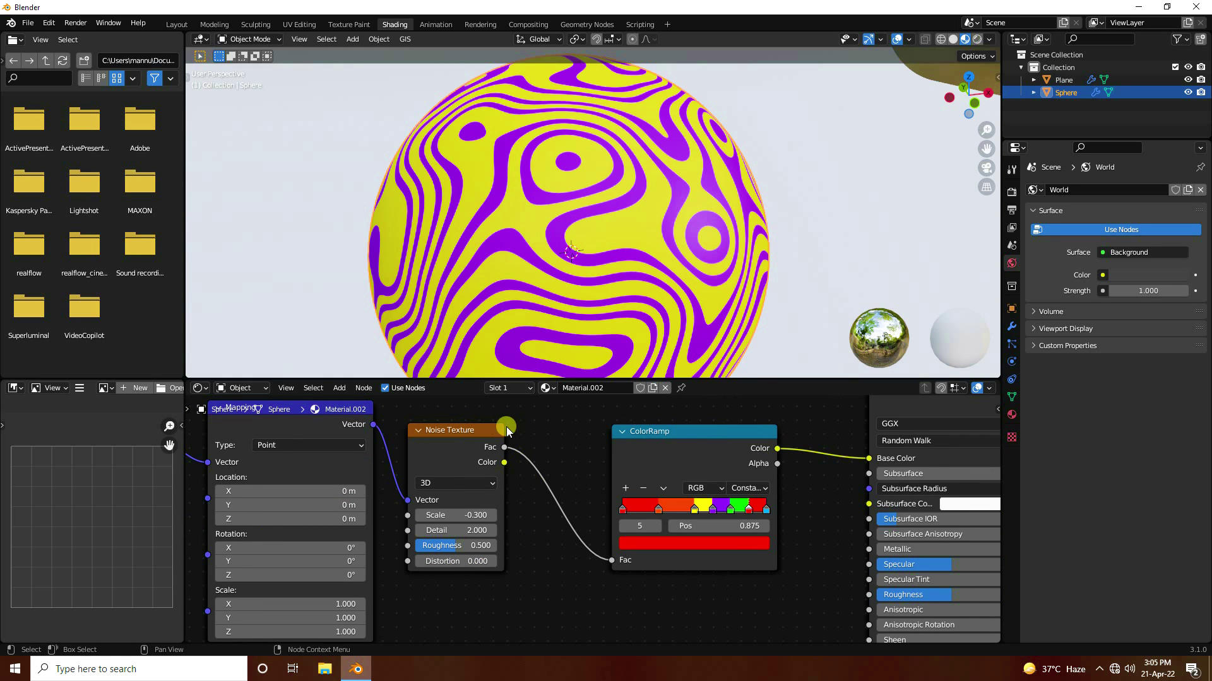
middle_click_drag(576, 538, 431, 583)
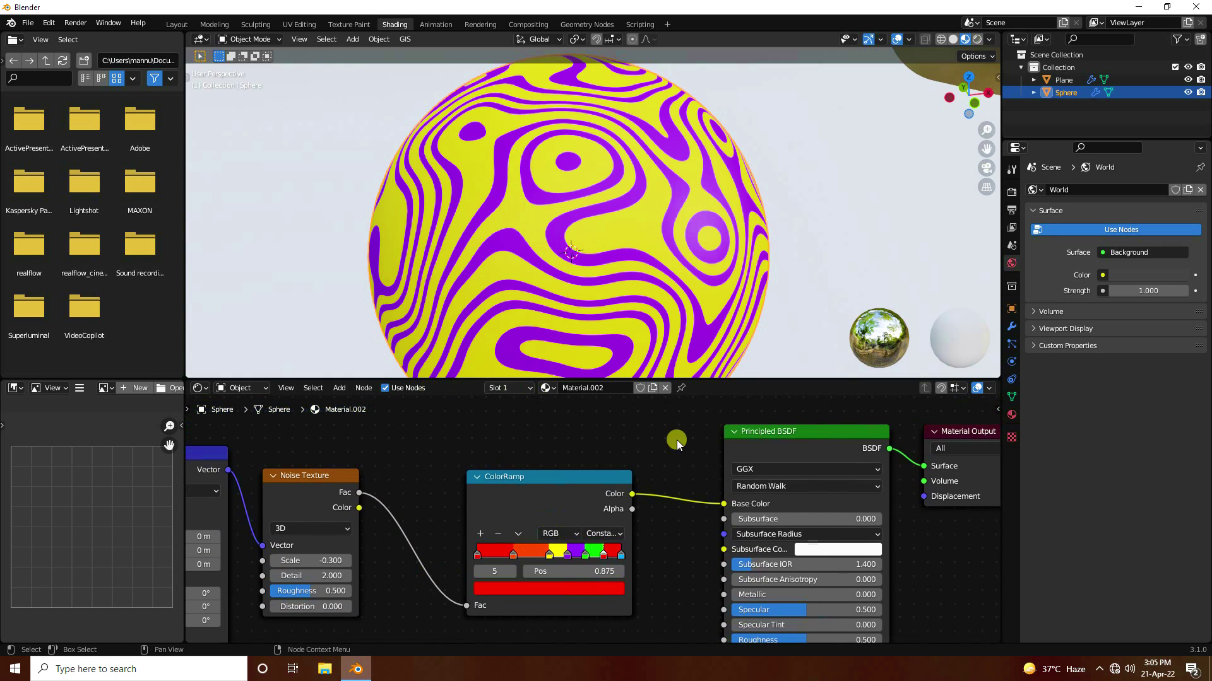
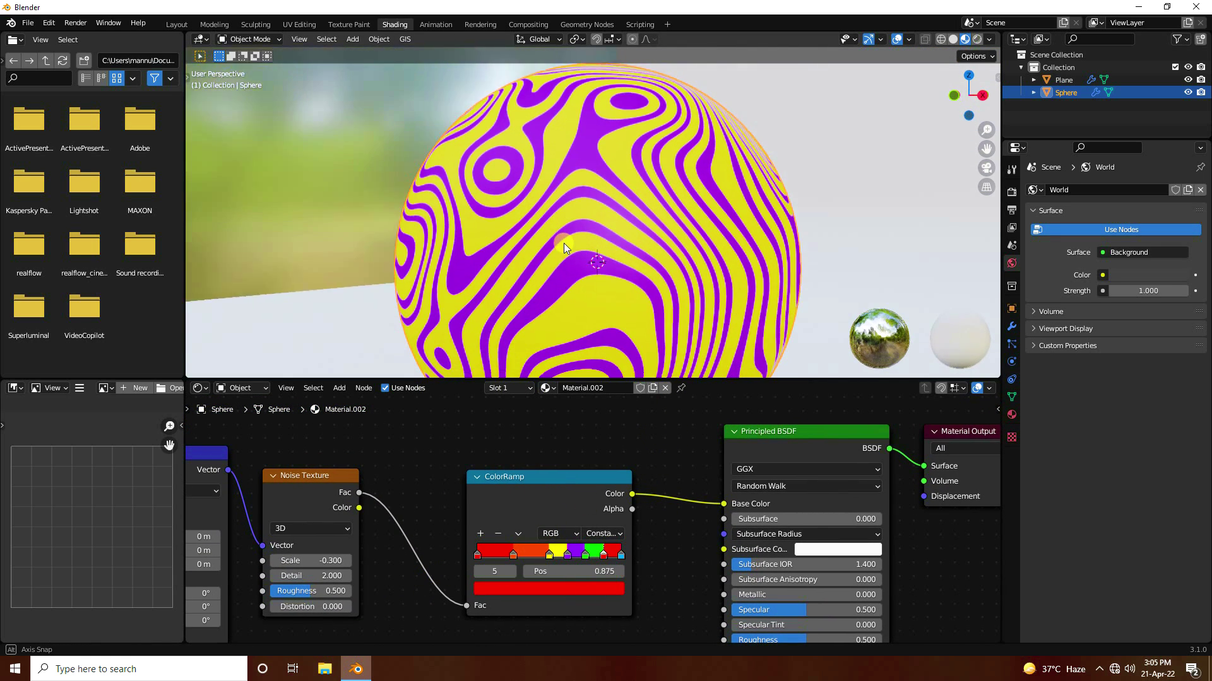
scroll(629, 282, "down", 2)
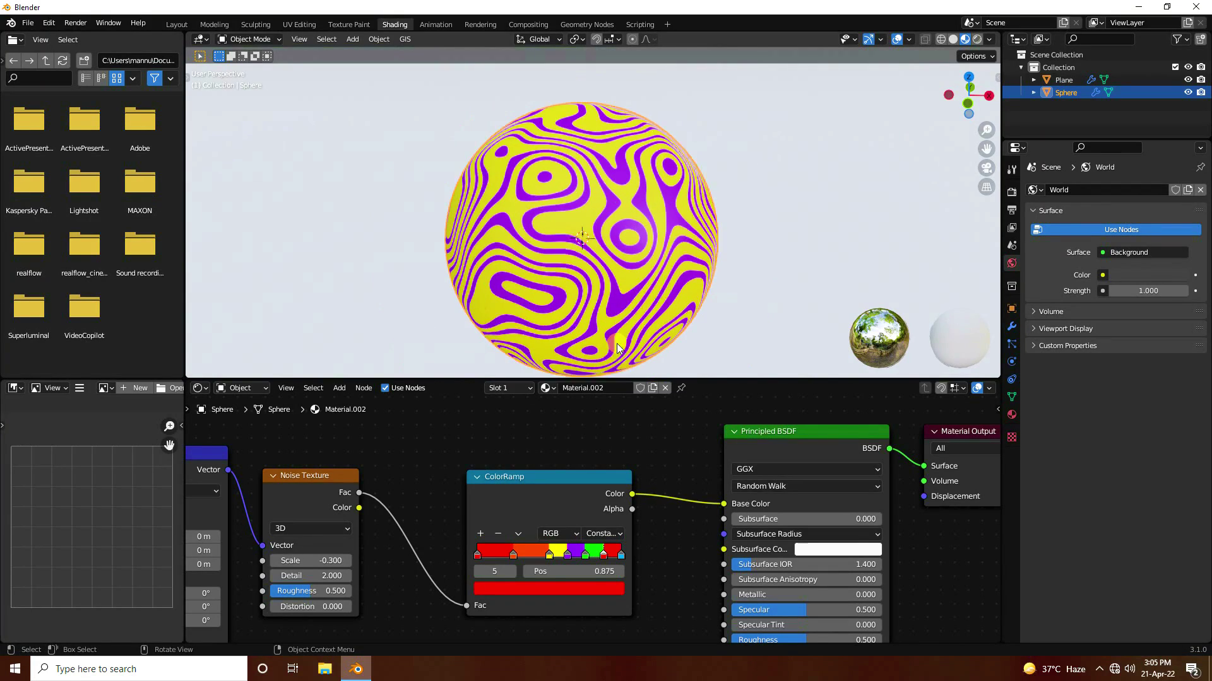
scroll(615, 343, "up", 1)
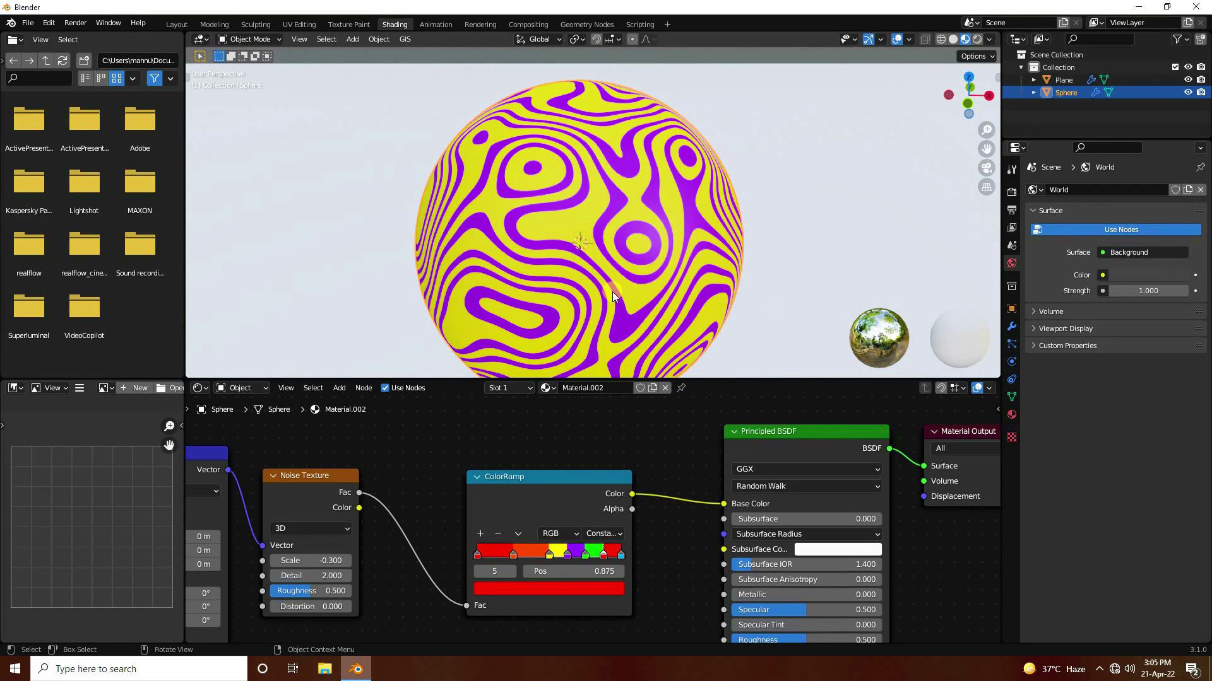
middle_click_drag(435, 495, 443, 433)
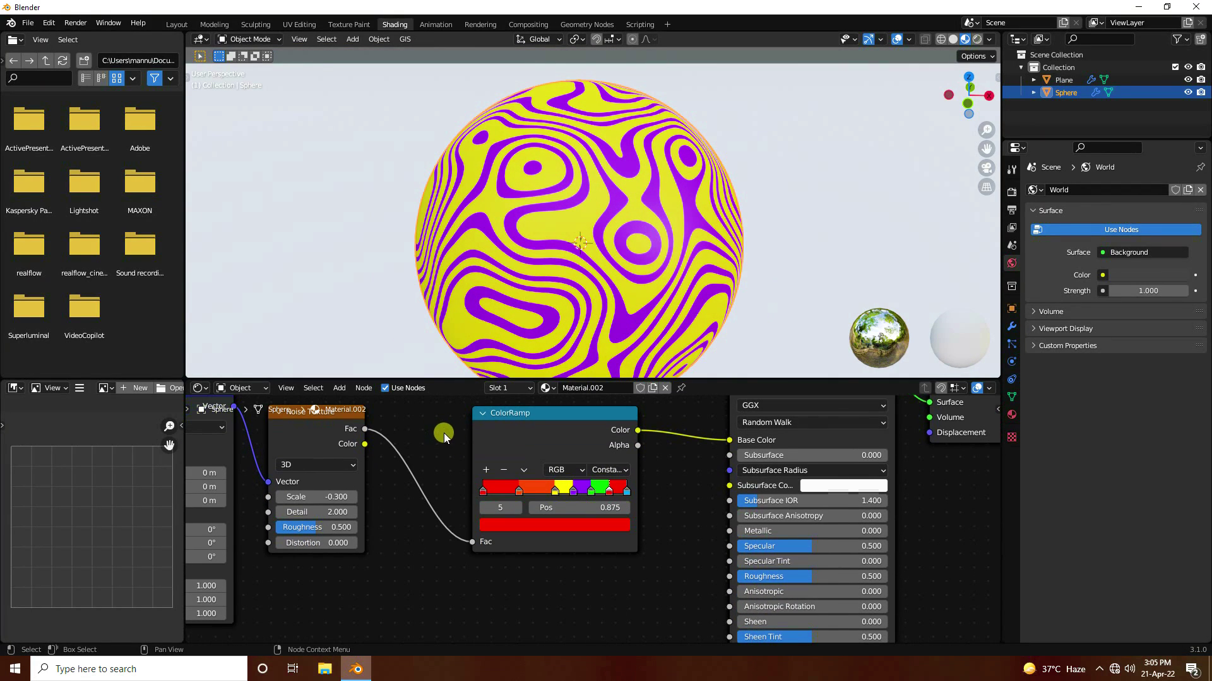
scroll(531, 420, "down", 1)
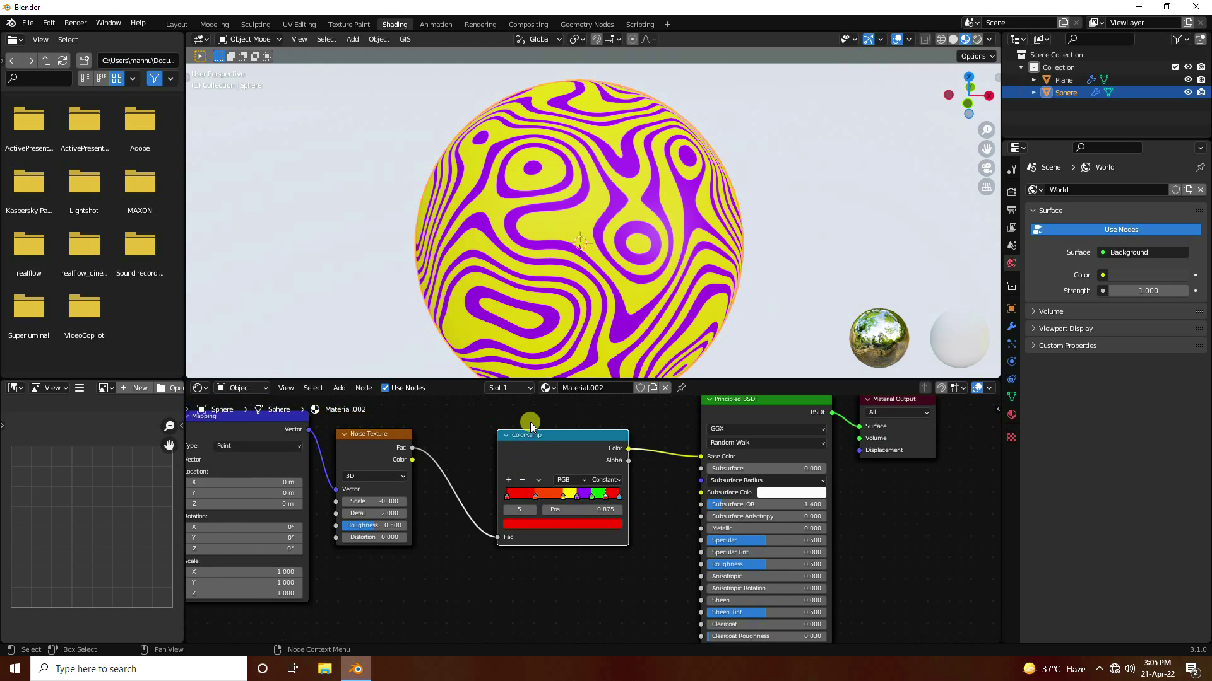
key("shift+d")
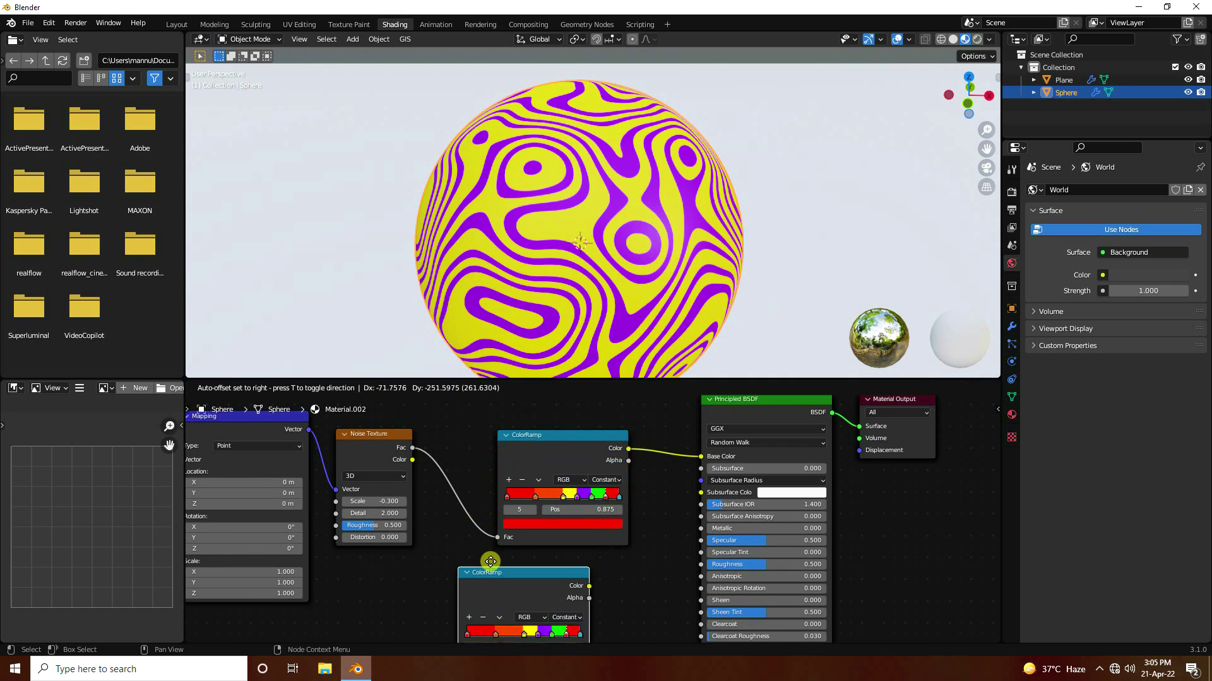
left_click(482, 555)
middle_click_drag(482, 554, 499, 433)
left_click_drag(509, 440, 490, 461)
Step: Add a Displacement node beside the duplicated ColorRamp and connect the ramp's Color output to its Height input
key("shift+a")
left_click(604, 459)
type("di")
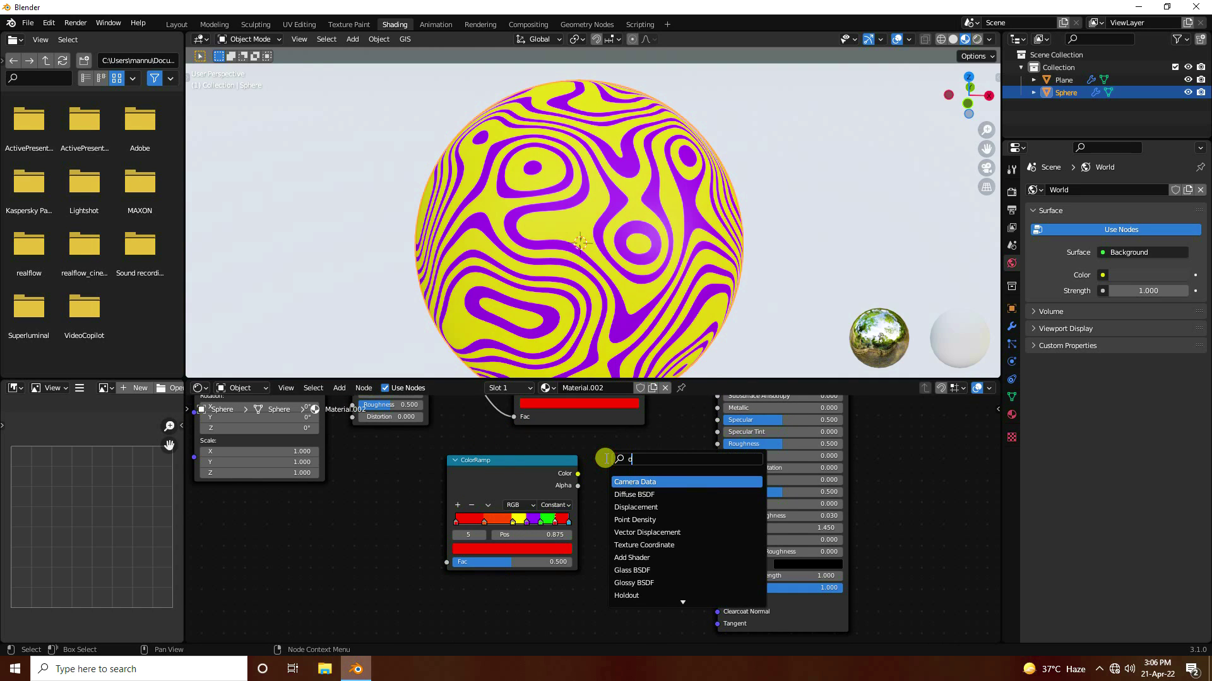
left_click(634, 494)
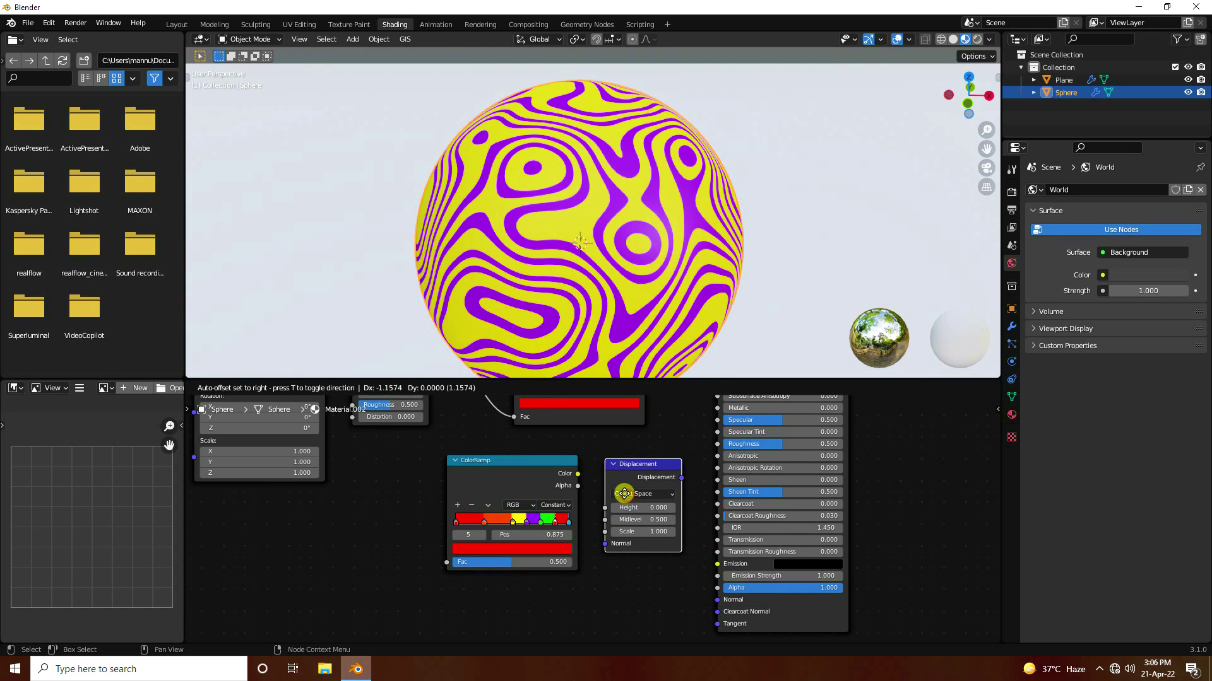
left_click(623, 494)
middle_click_drag(623, 494, 544, 496)
scroll(544, 497, "up", 1)
left_click_drag(434, 465, 529, 508)
Step: Shift the Material Output node away from the Principled BSDF and connect the Displacement node's output to its Displacement input
middle_click_drag(596, 467, 484, 534)
scroll(486, 510, "down", 2)
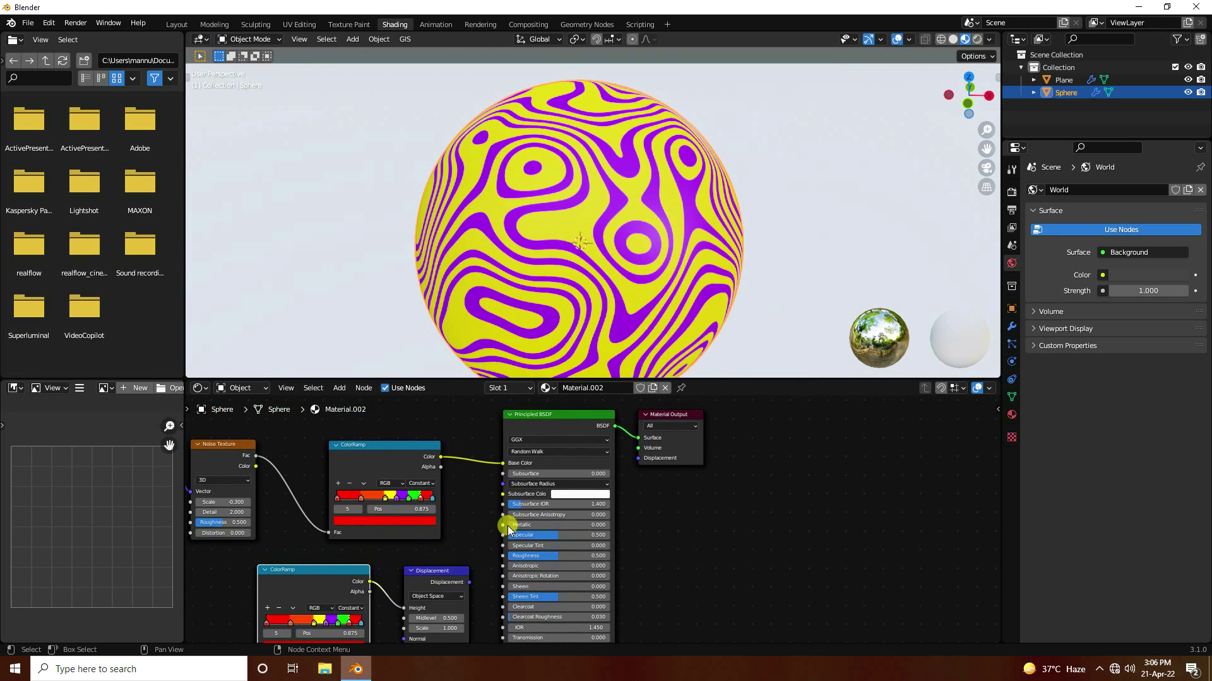
left_click(693, 440)
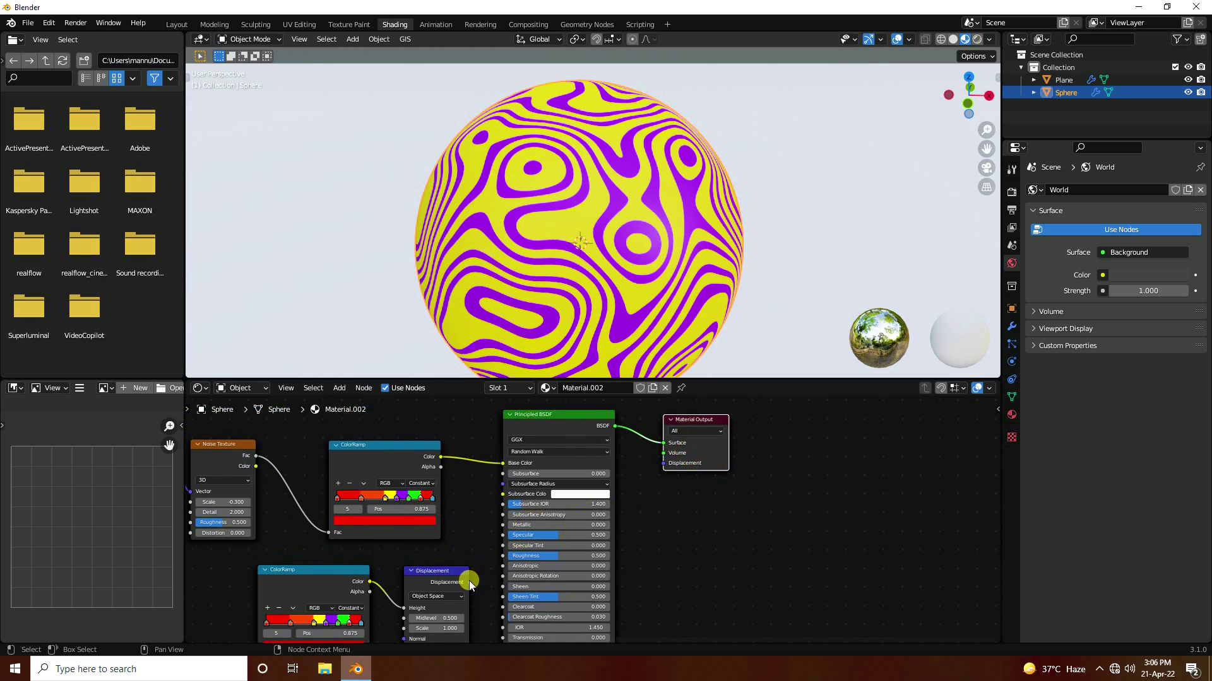
left_click_drag(470, 582, 663, 464)
Step: Connect the Noise Texture's Fac output to the duplicated ColorRamp's Fac input and shift that ramp closer to the Displacement node
middle_click_drag(677, 528, 649, 452)
scroll(456, 513, "up", 3)
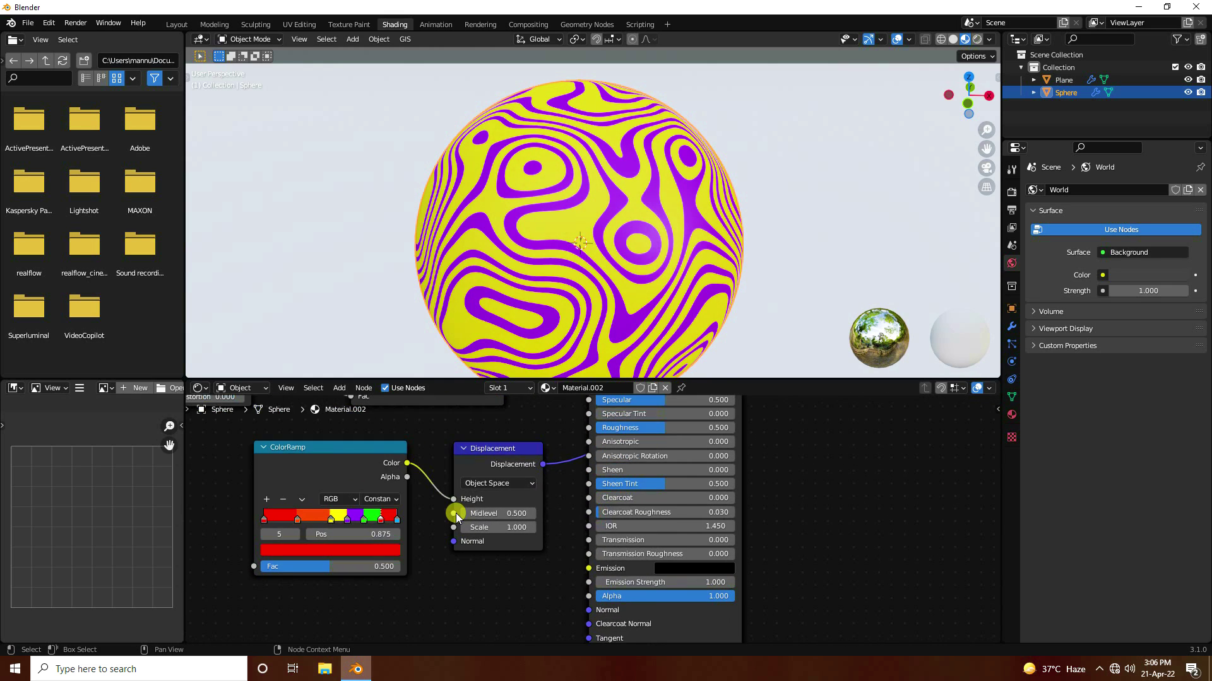
middle_click_drag(541, 539, 744, 536)
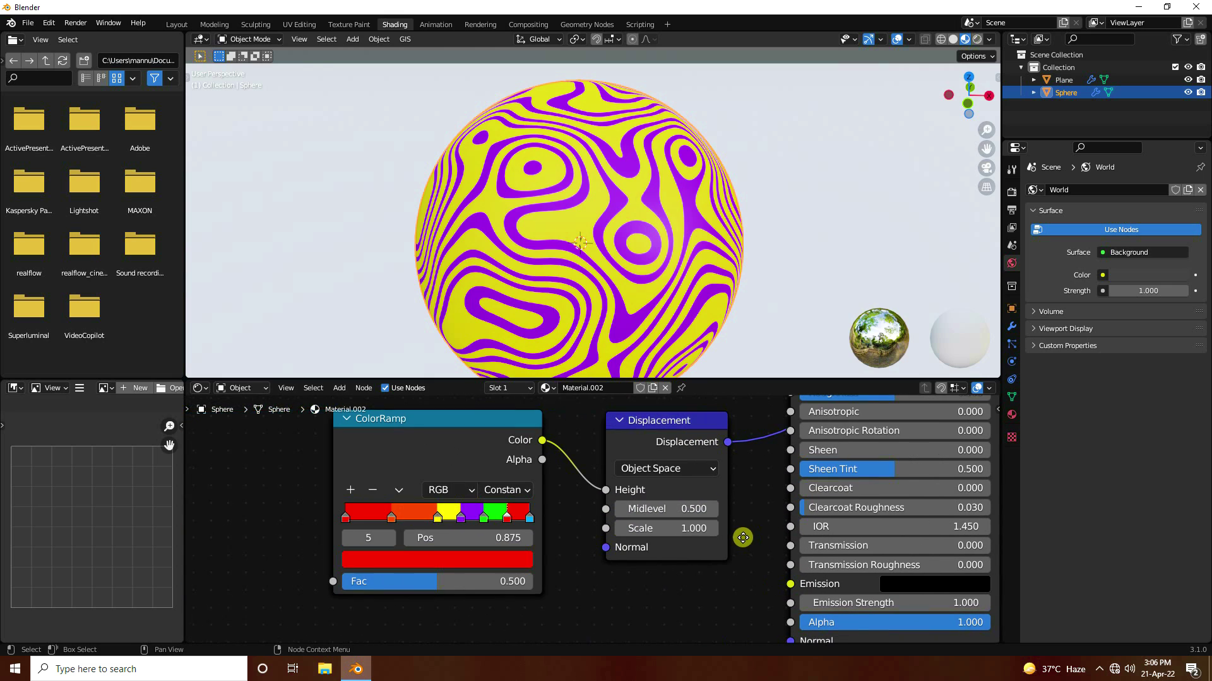
middle_click_drag(361, 426, 390, 440)
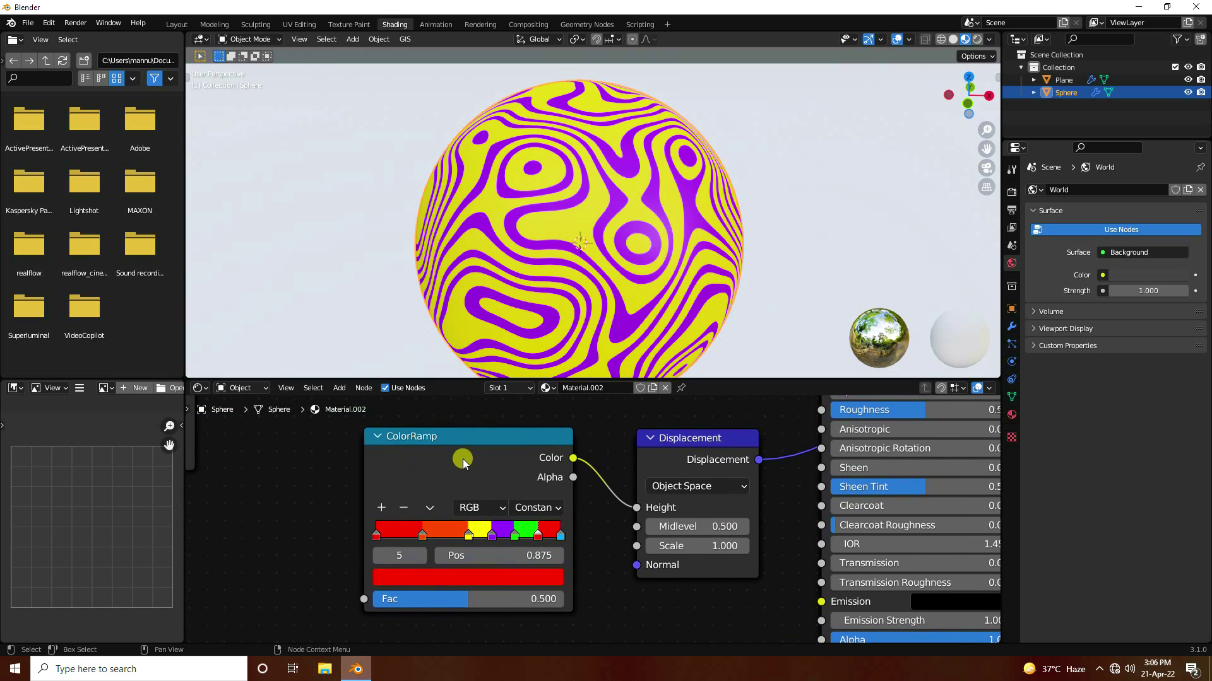
scroll(460, 463, "down", 3)
middle_click_drag(460, 464, 429, 547)
left_click_drag(431, 449, 422, 445)
scroll(487, 470, "down", 1)
middle_click_drag(487, 471, 484, 431)
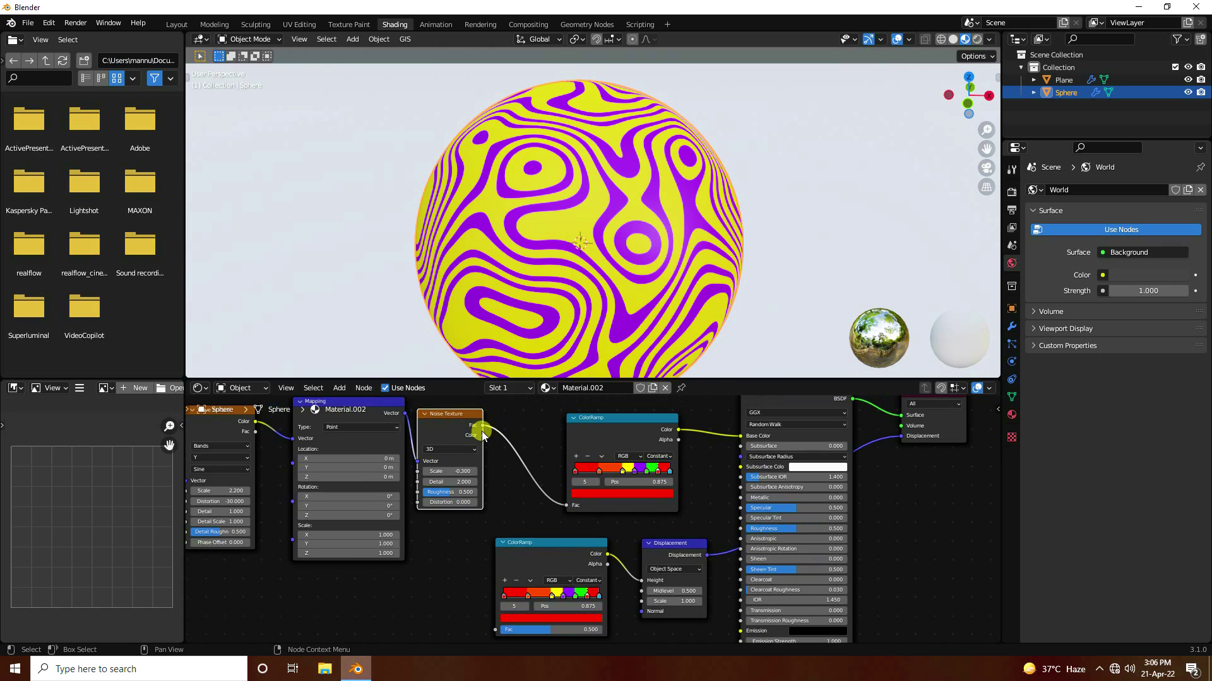
left_click_drag(483, 428, 494, 455)
left_click_drag(485, 596, 494, 571)
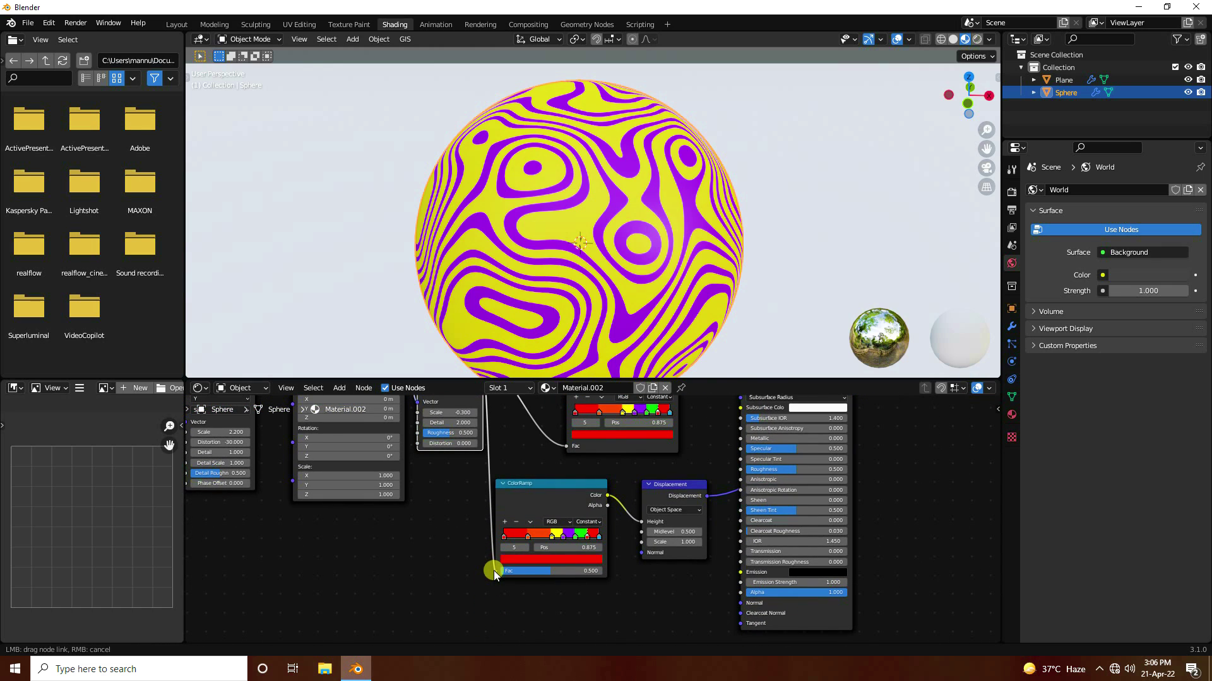
left_click_drag(536, 486, 556, 475)
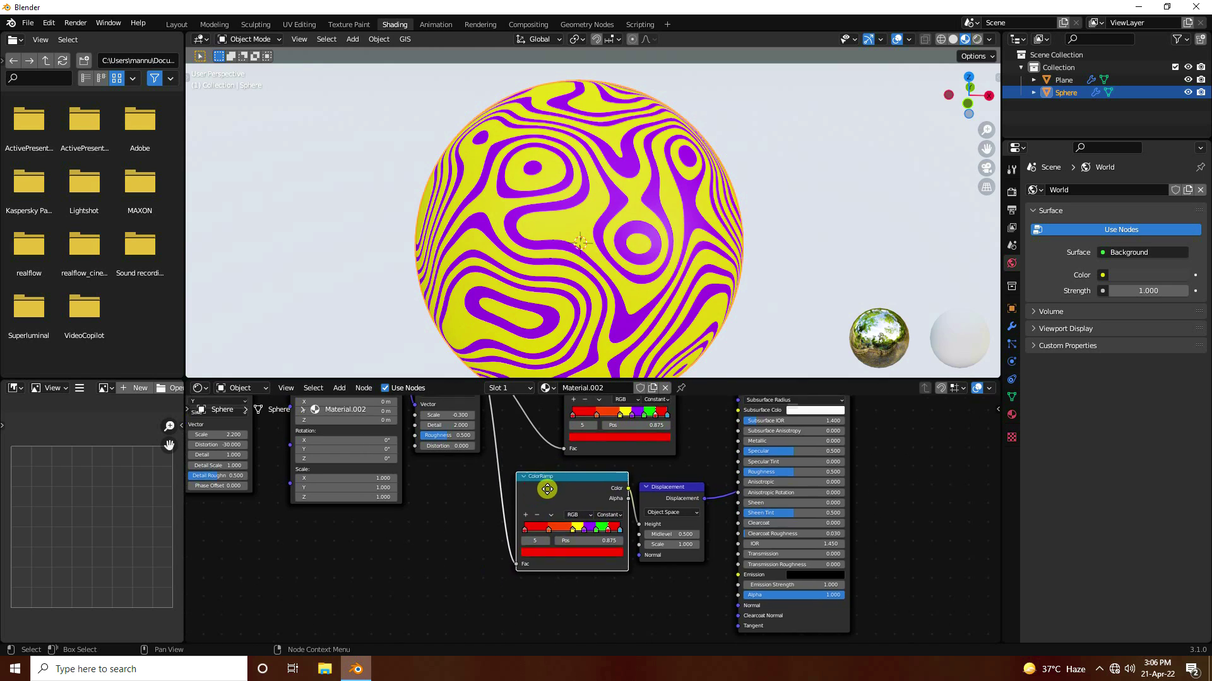
Step: Set the duplicated ColorRamp's interpolation to Ease
scroll(543, 549, "down", 2)
middle_click_drag(514, 538, 414, 451)
scroll(593, 516, "up", 3)
scroll(483, 568, "up", 2)
middle_click_drag(435, 509, 476, 481)
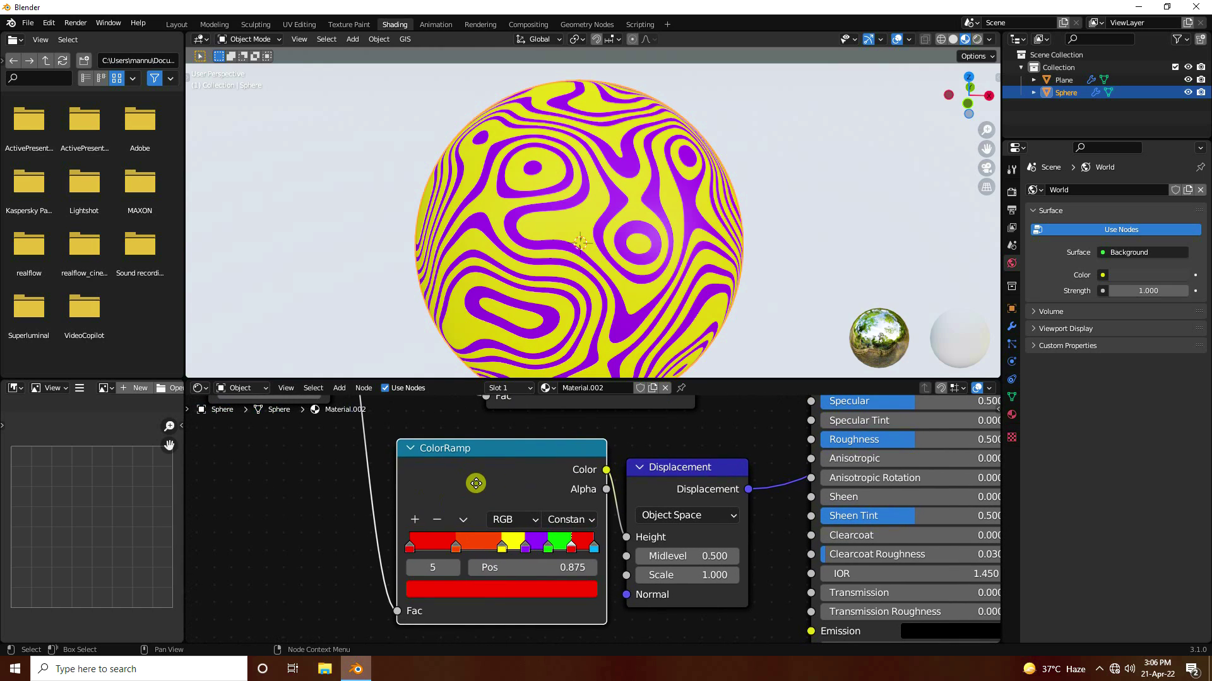
left_click(572, 521)
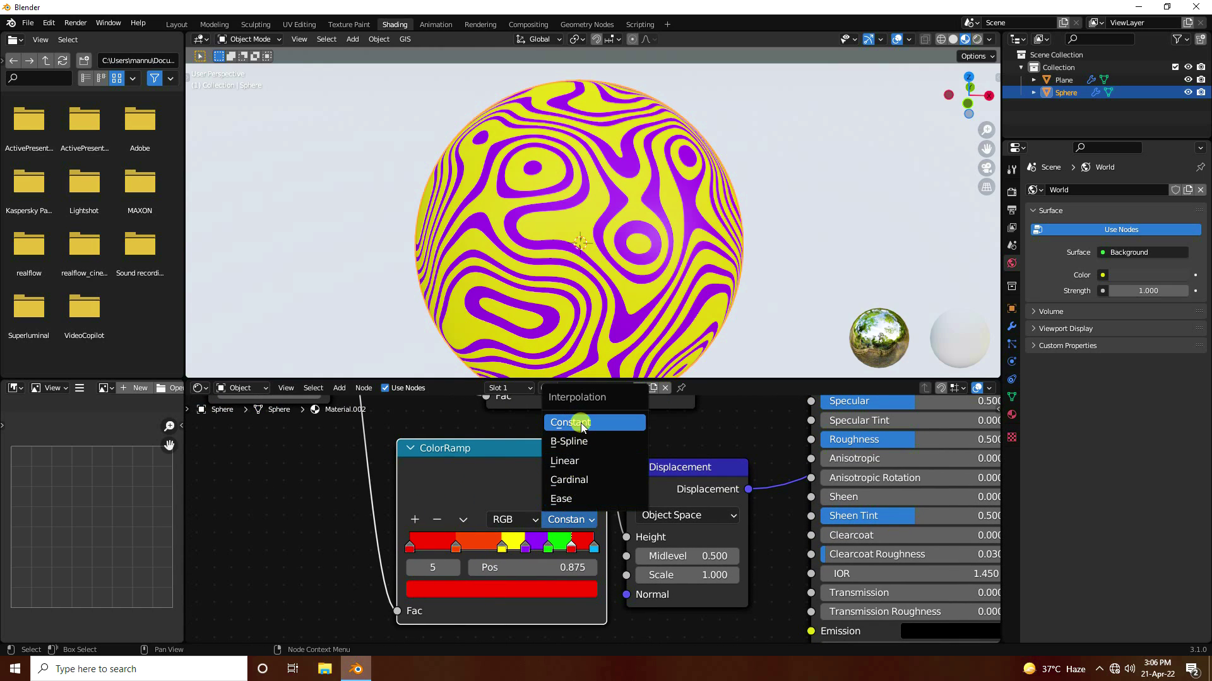
left_click(581, 425)
left_click(576, 519)
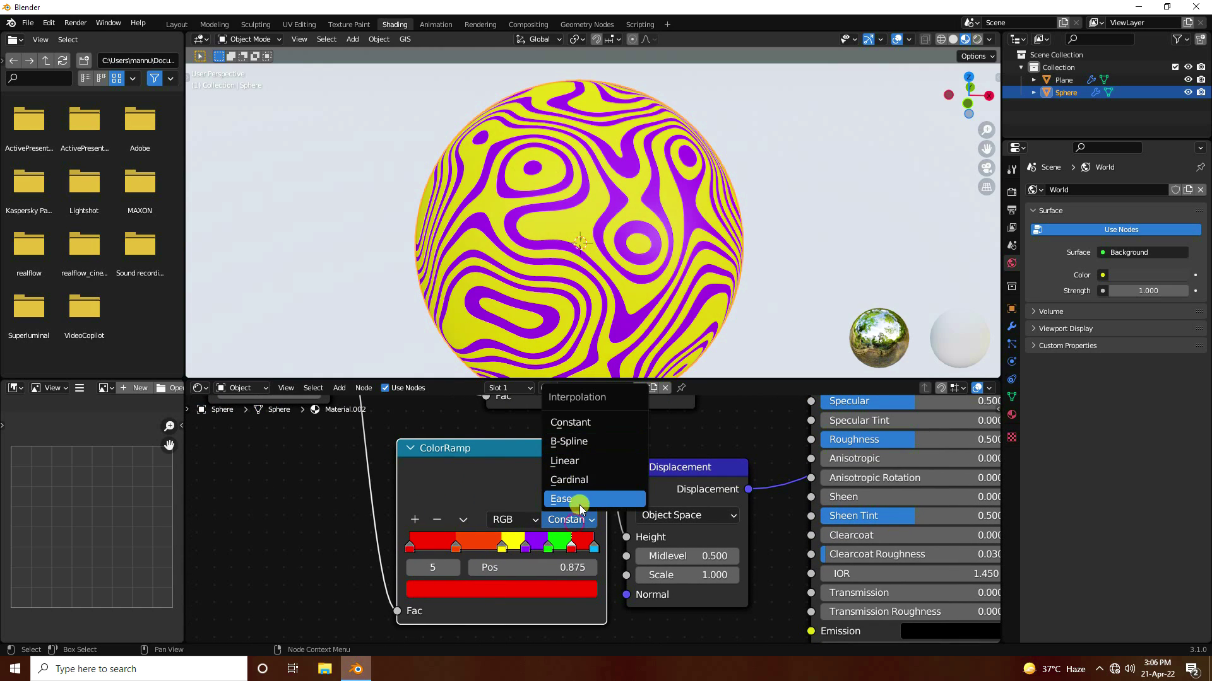
left_click(581, 501)
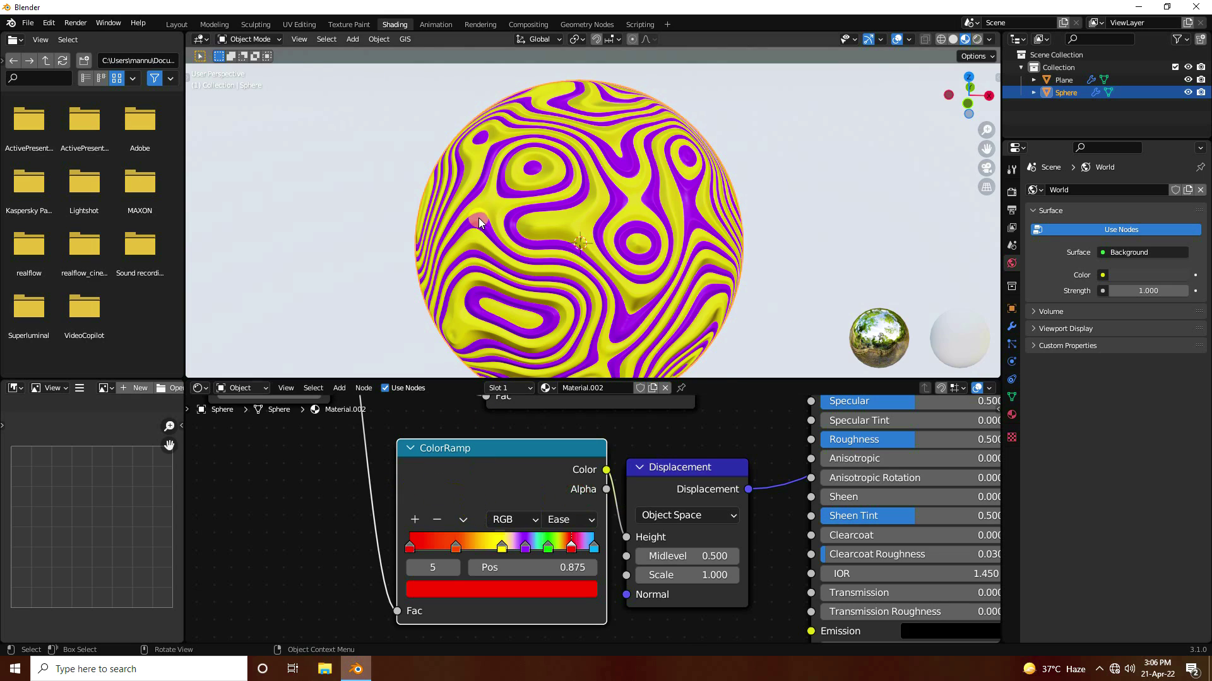
scroll(506, 276, "up", 4)
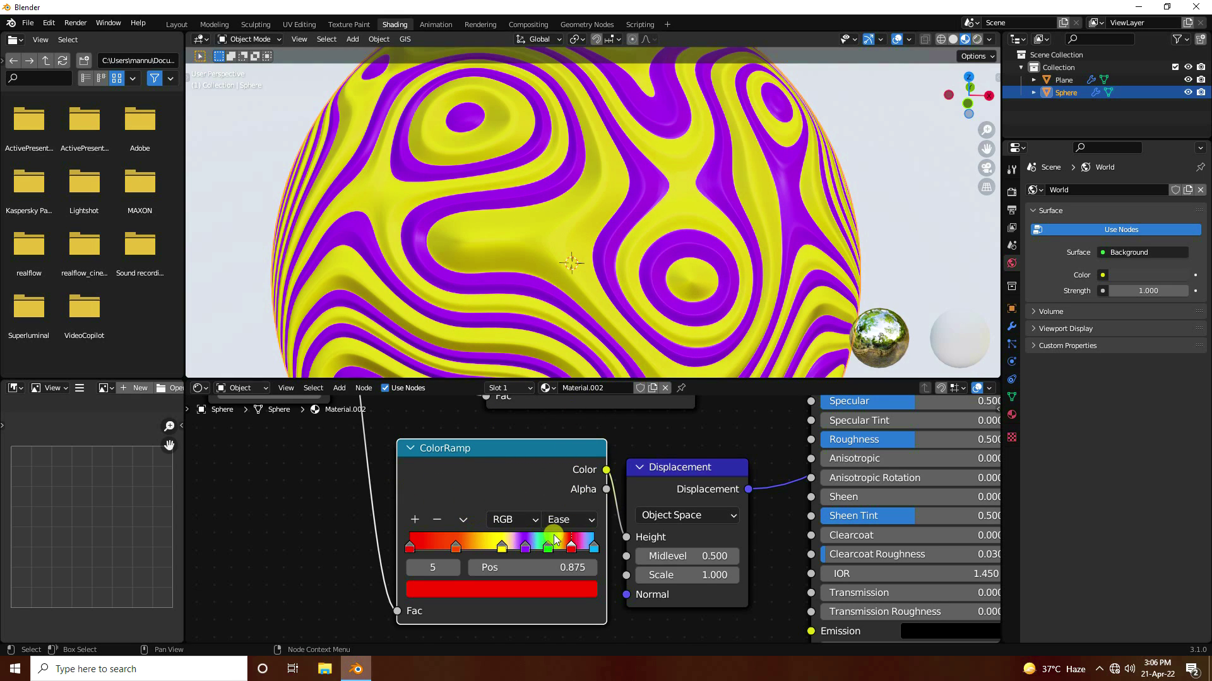
Step: Set the render engine to Cycles and both the render and viewport max samples to 64
left_click(1011, 189)
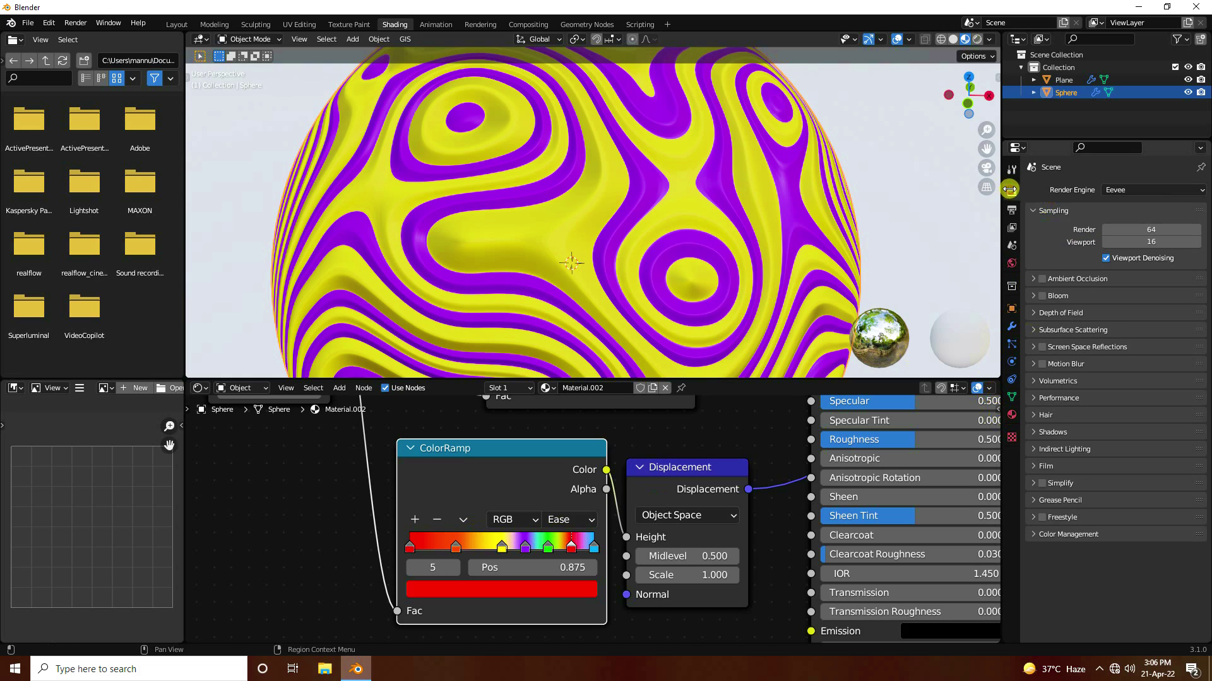
left_click(1141, 190)
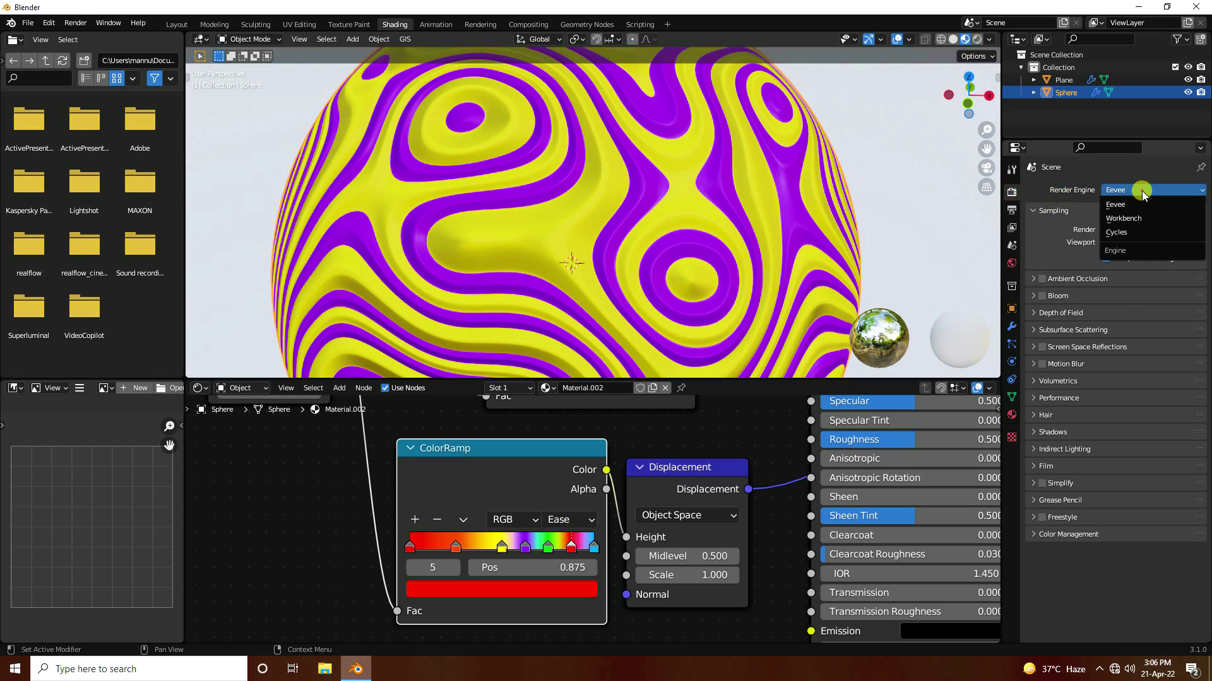
left_click(1119, 233)
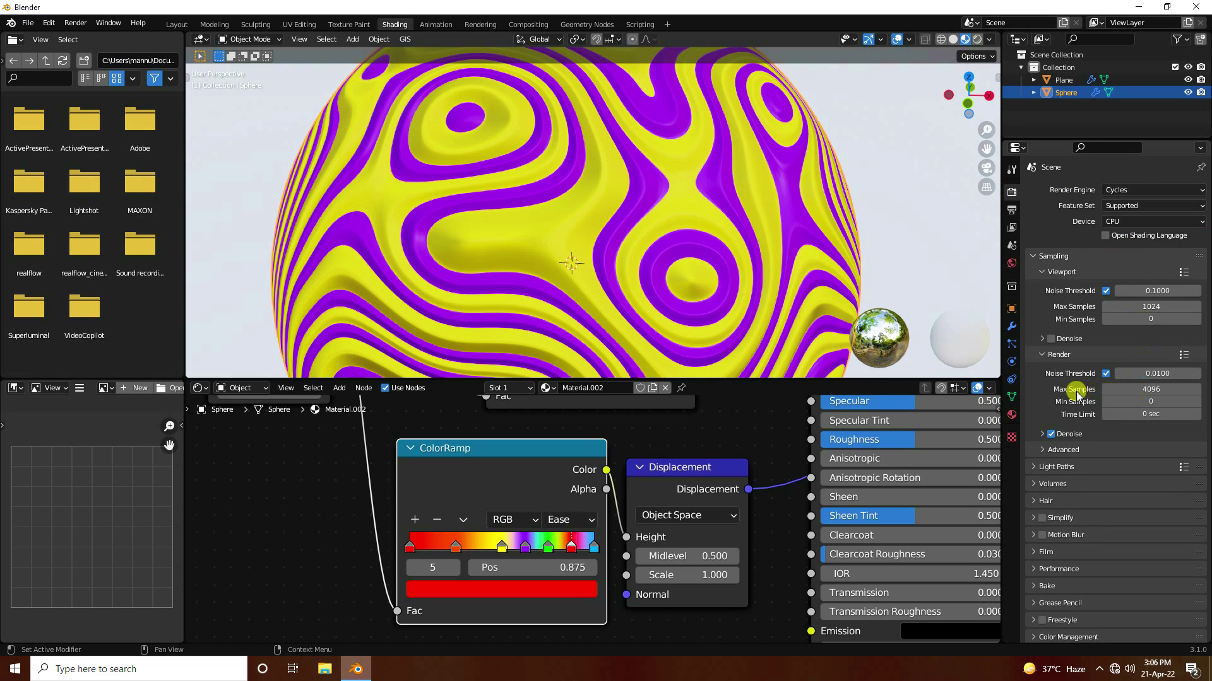
left_click(1130, 389)
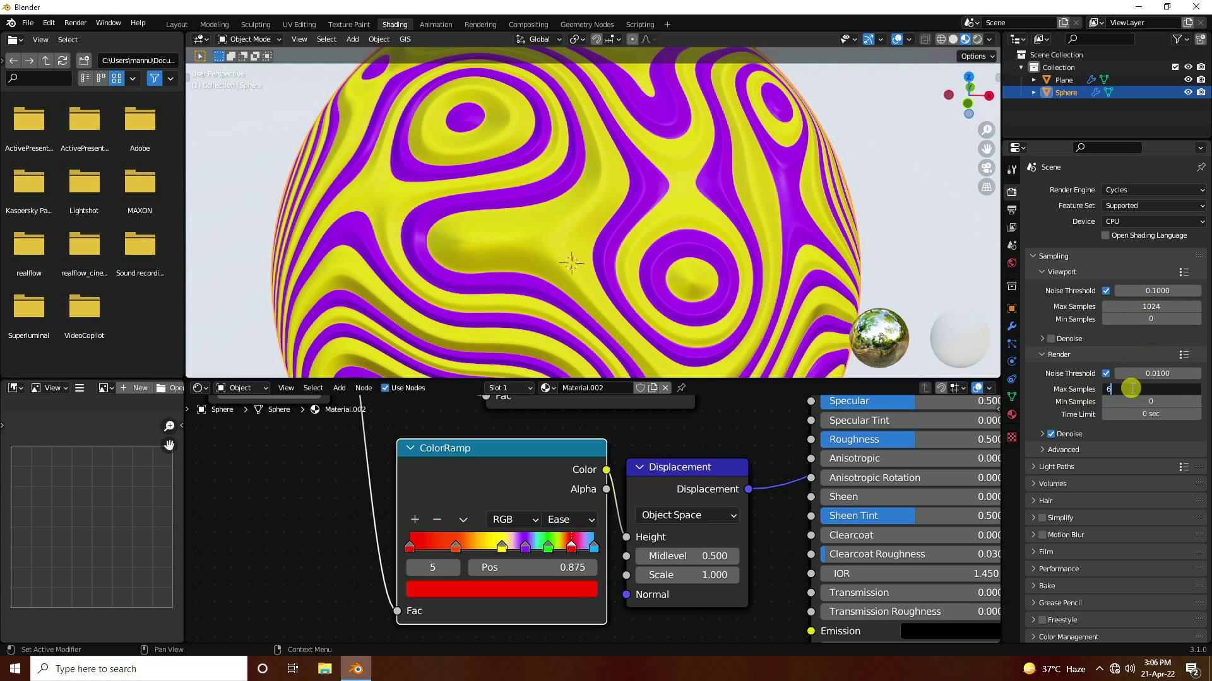
type("64")
left_click(1144, 307)
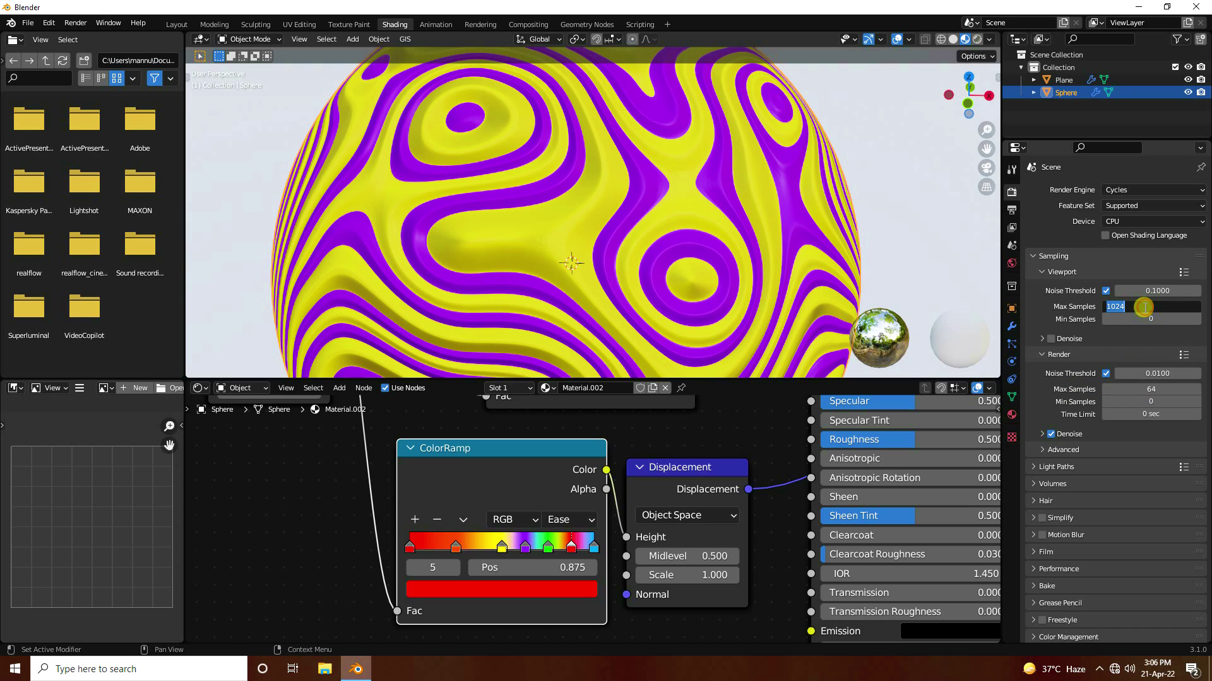
key("Return")
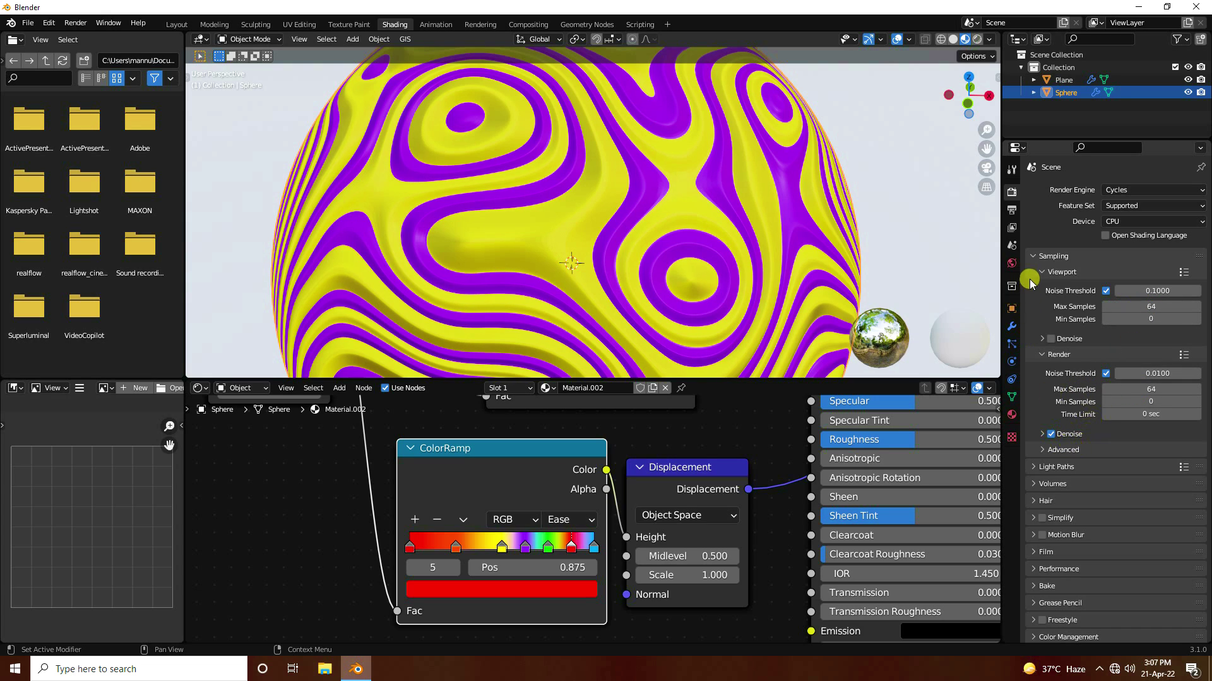
Step: Set the sphere material's surface displacement method to Displacement Only
left_click(1013, 415)
scroll(1040, 434, "down", 10)
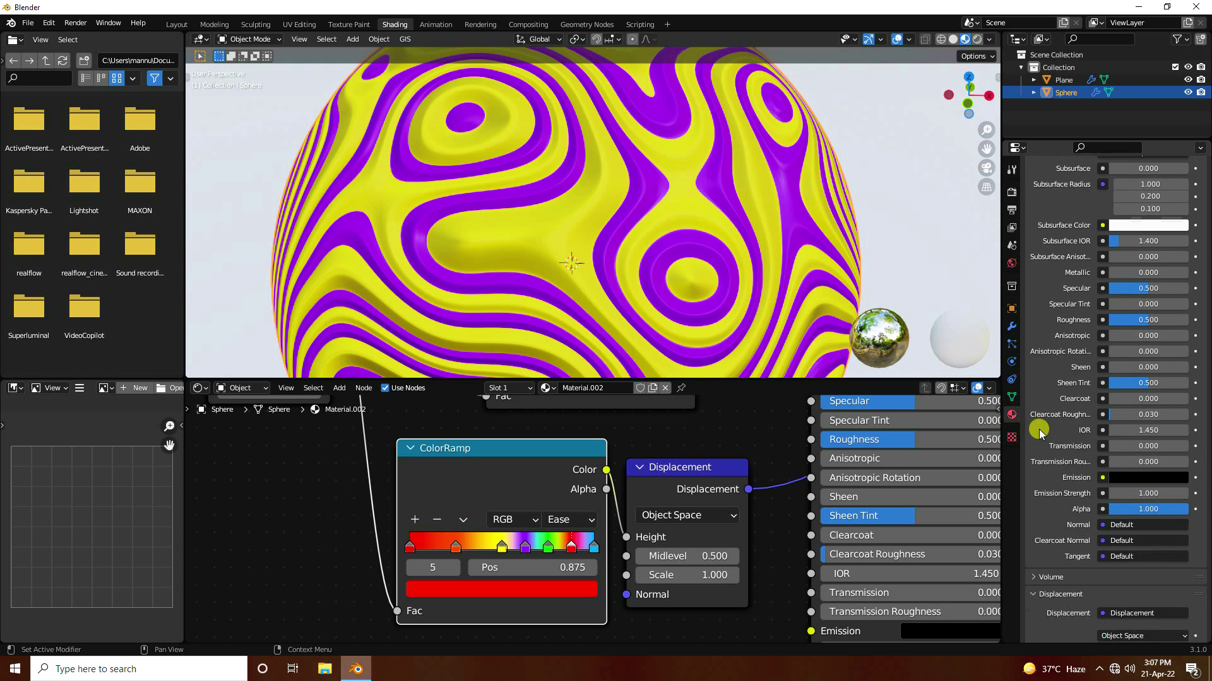
scroll(1036, 441, "down", 2)
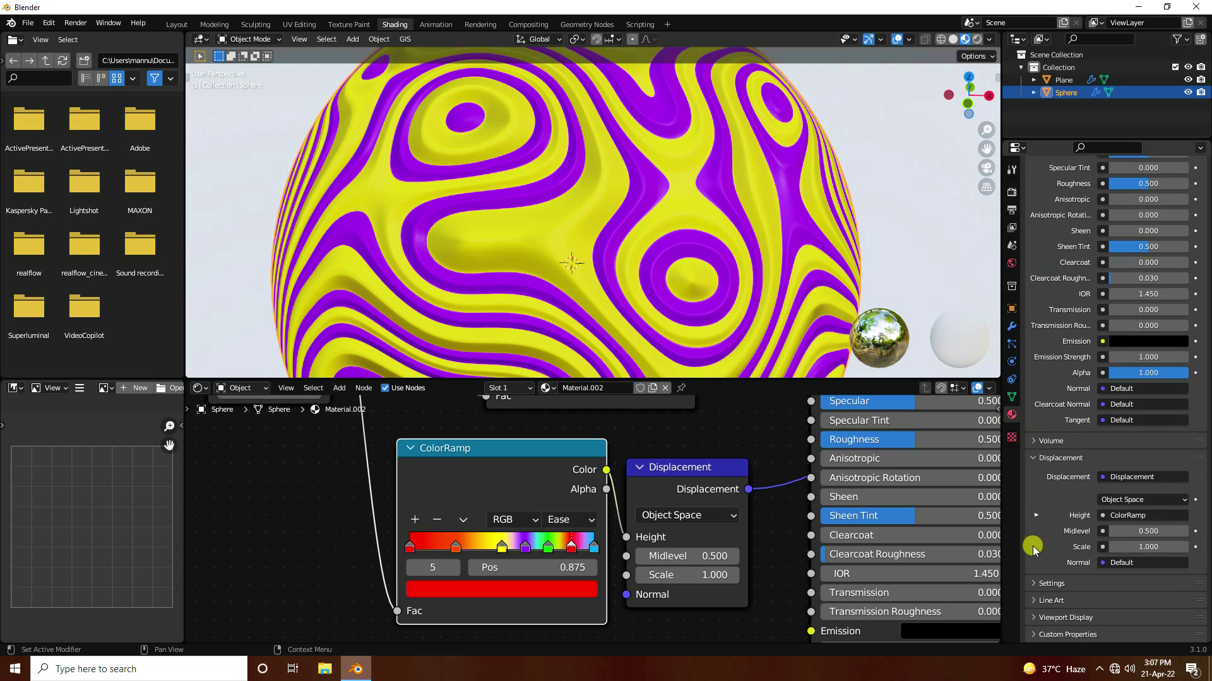
left_click(1038, 580)
scroll(1048, 404, "down", 6)
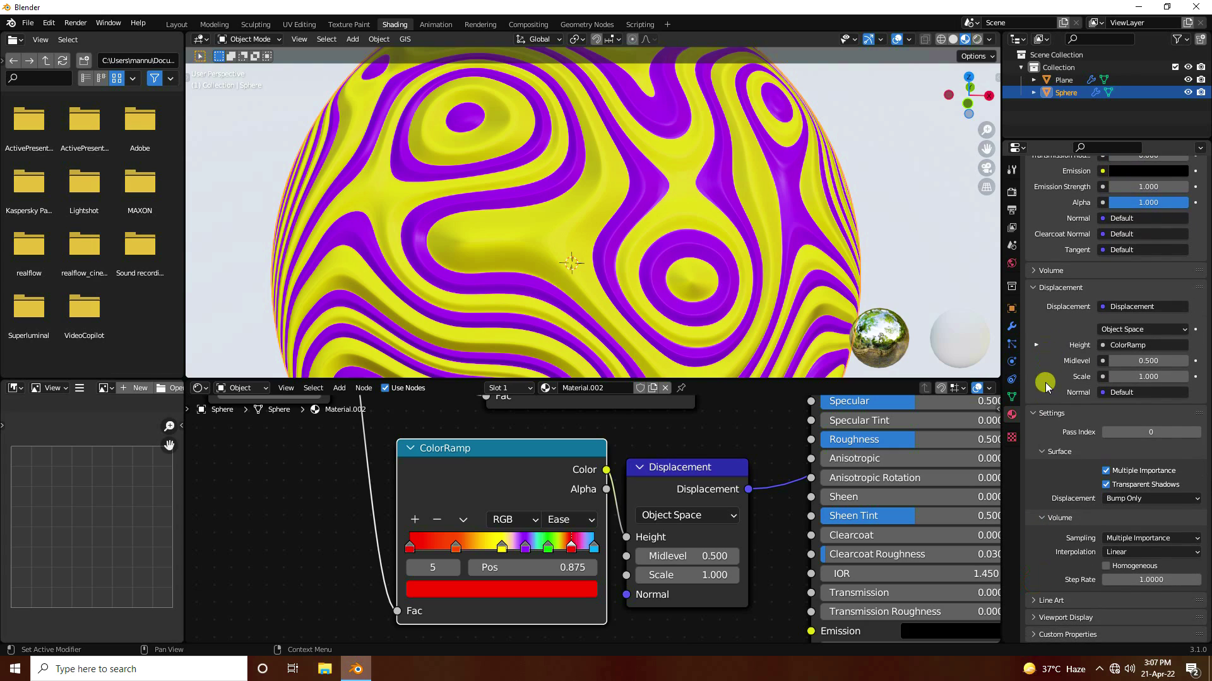
left_click(1127, 498)
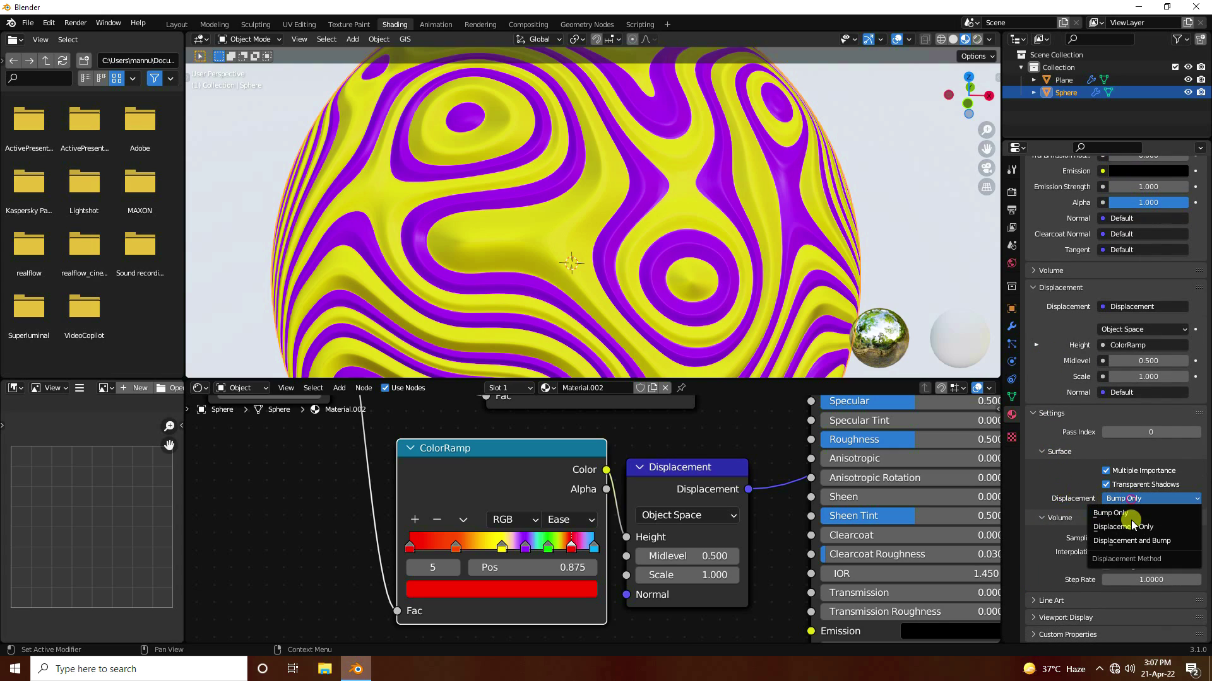
left_click(1153, 529)
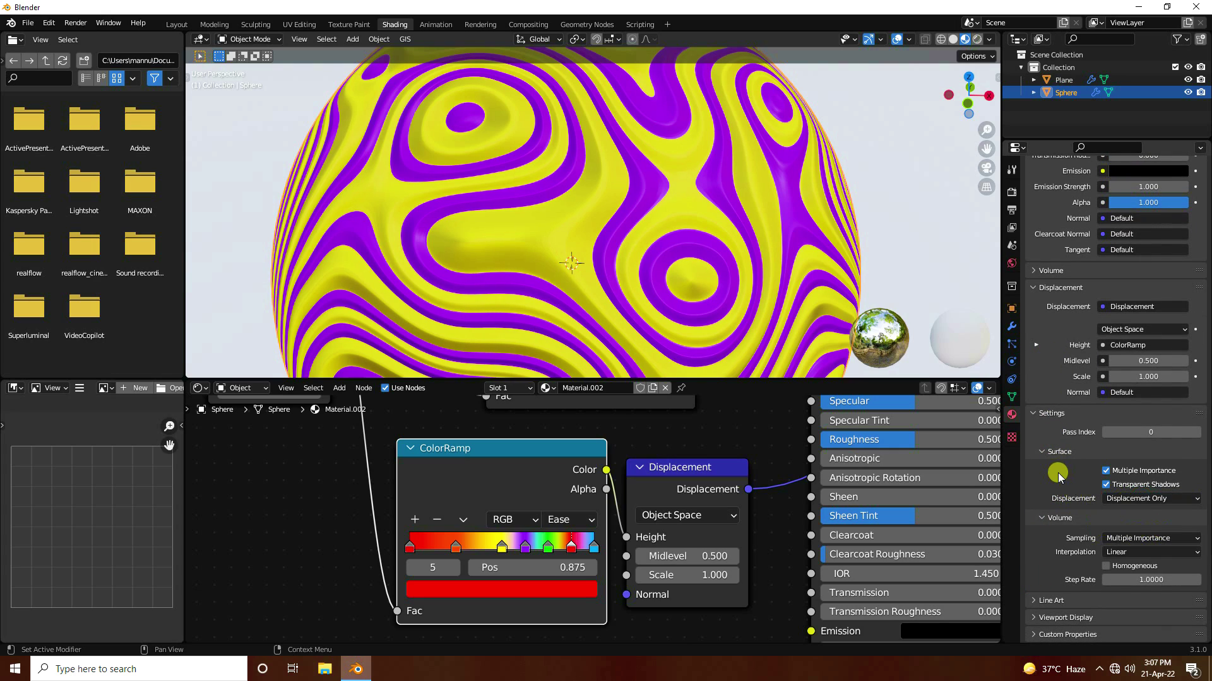
Step: Preview the displaced sphere in rendered viewport shading and return to material preview shading
middle_click_drag(357, 517, 389, 519)
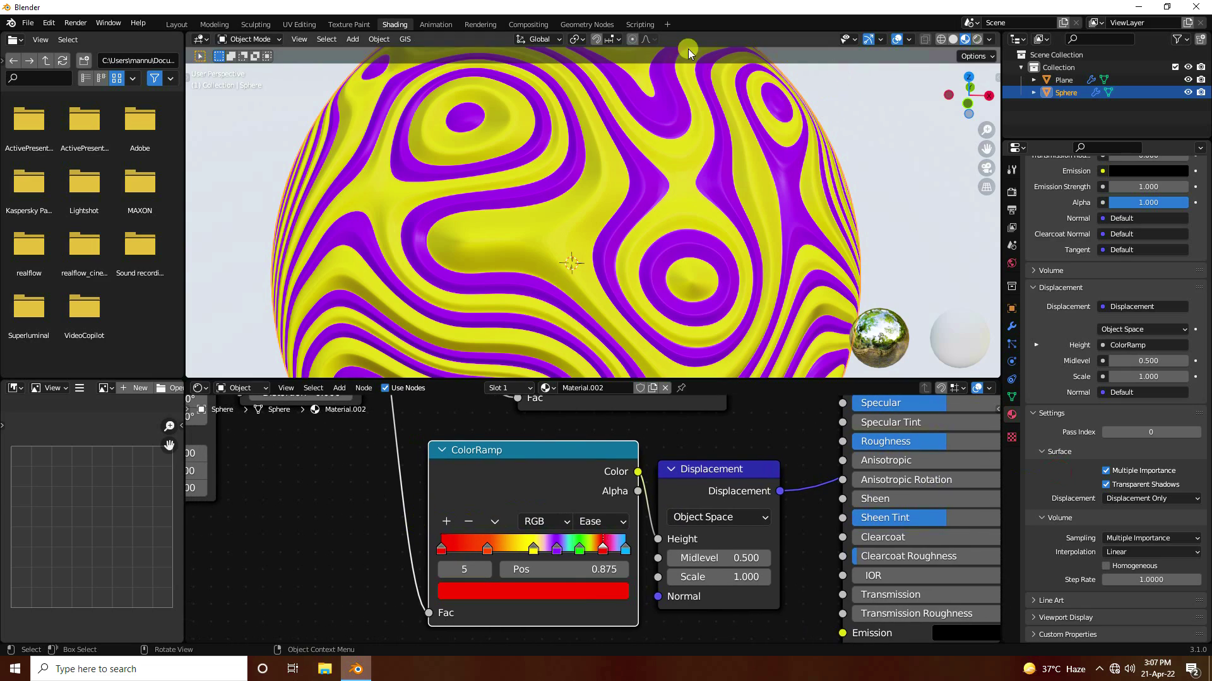
left_click(977, 39)
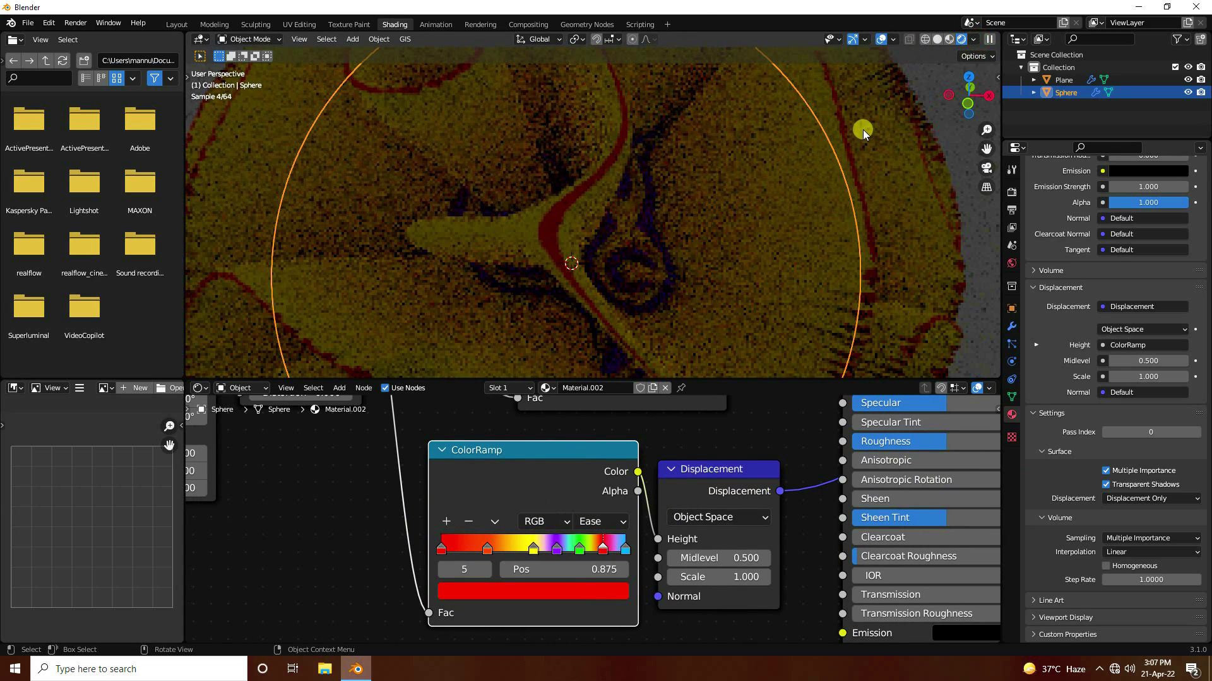
scroll(743, 263, "down", 3)
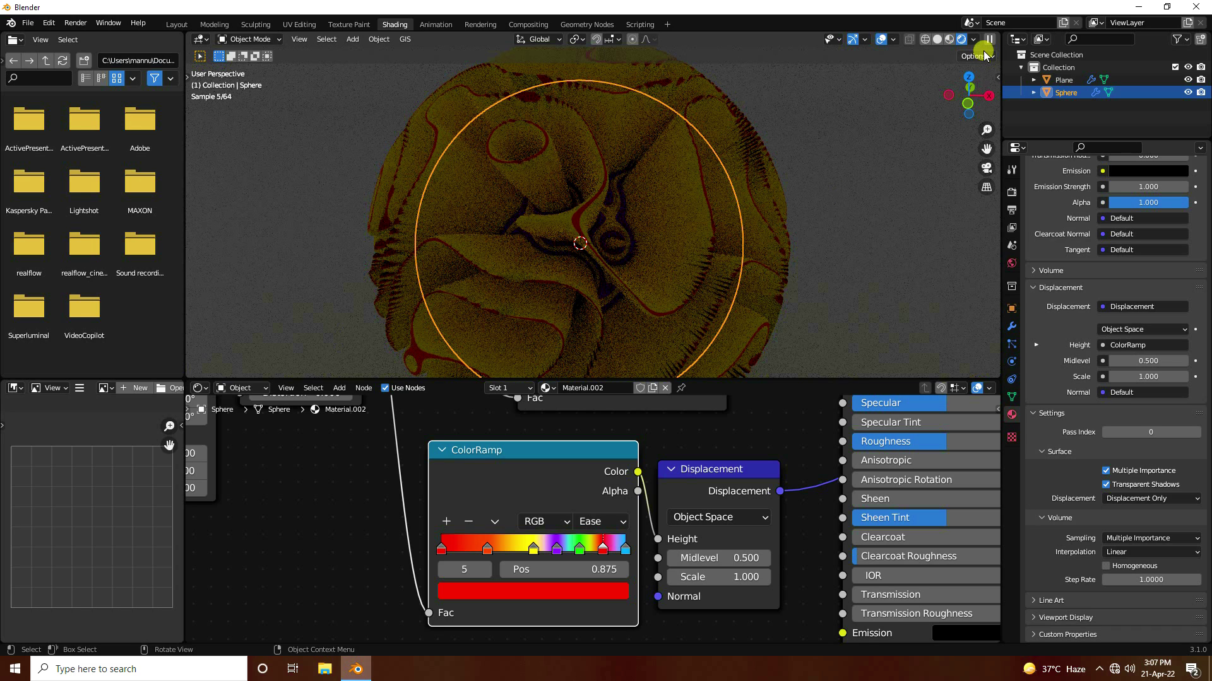
left_click(950, 40)
Step: Switch to the Layout workspace and add an area light to the scene
left_click(176, 24)
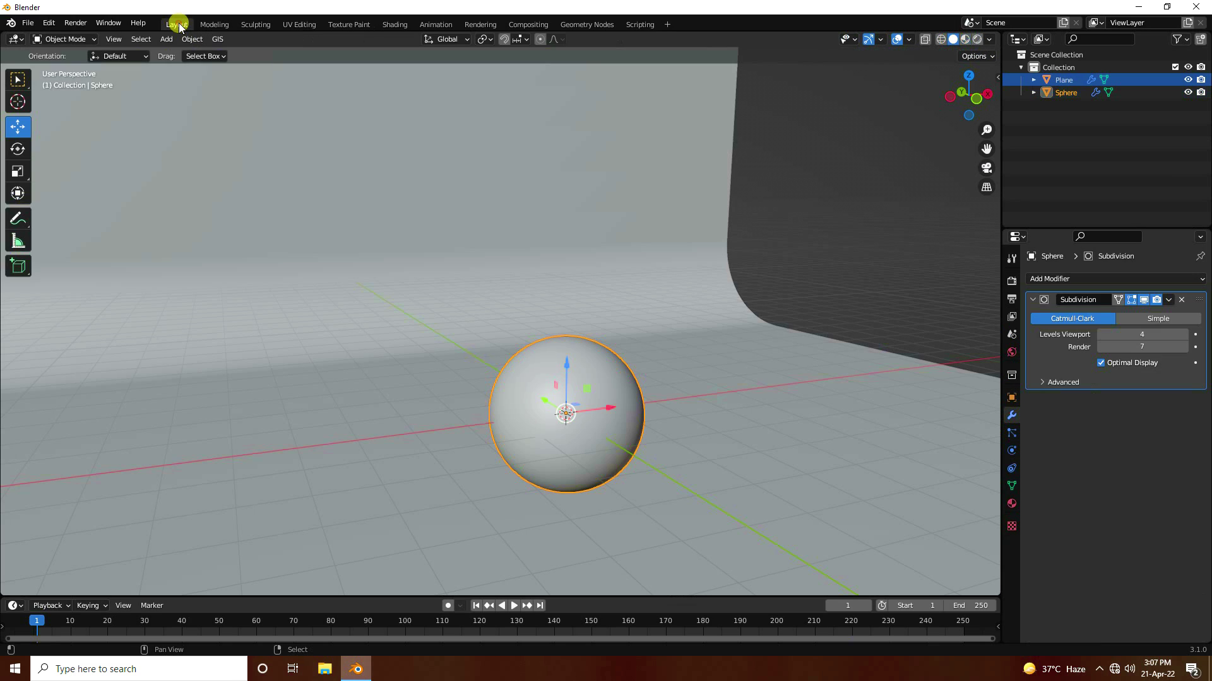
middle_click_drag(476, 359, 188, 115)
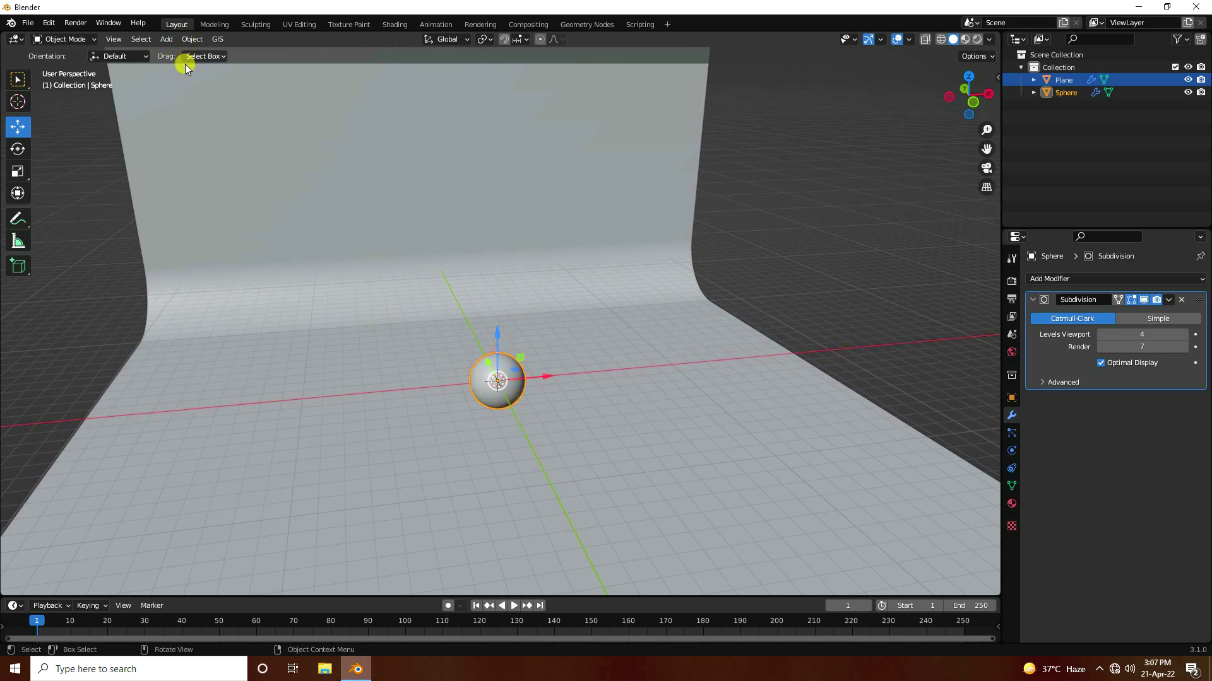
left_click(167, 40)
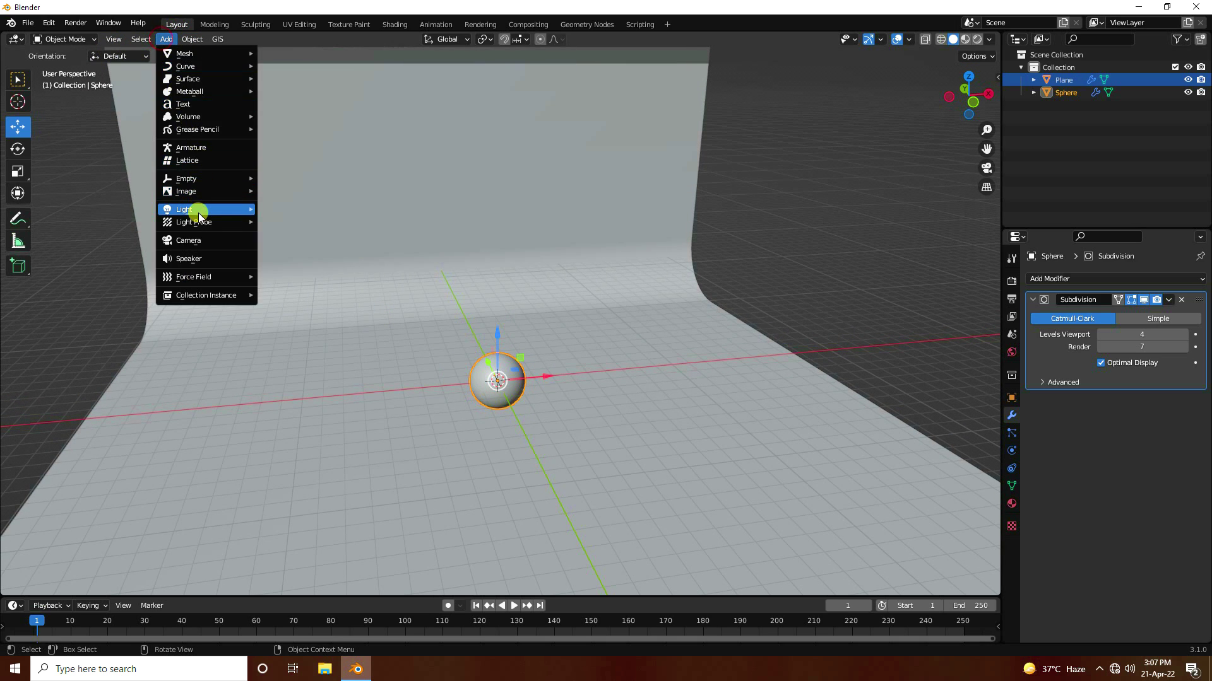
mouse_move(191, 209)
left_click(290, 252)
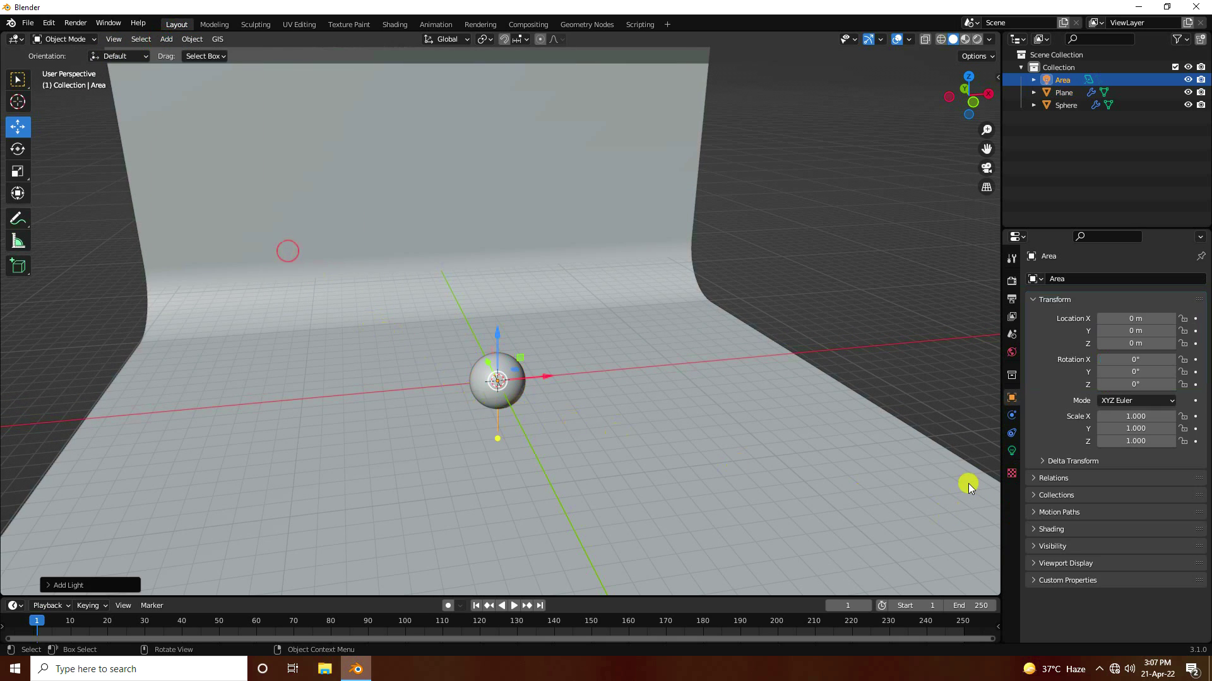
Step: Set the area light's size to 4 m and its power to 500 W
left_click(1011, 454)
left_click(1140, 398)
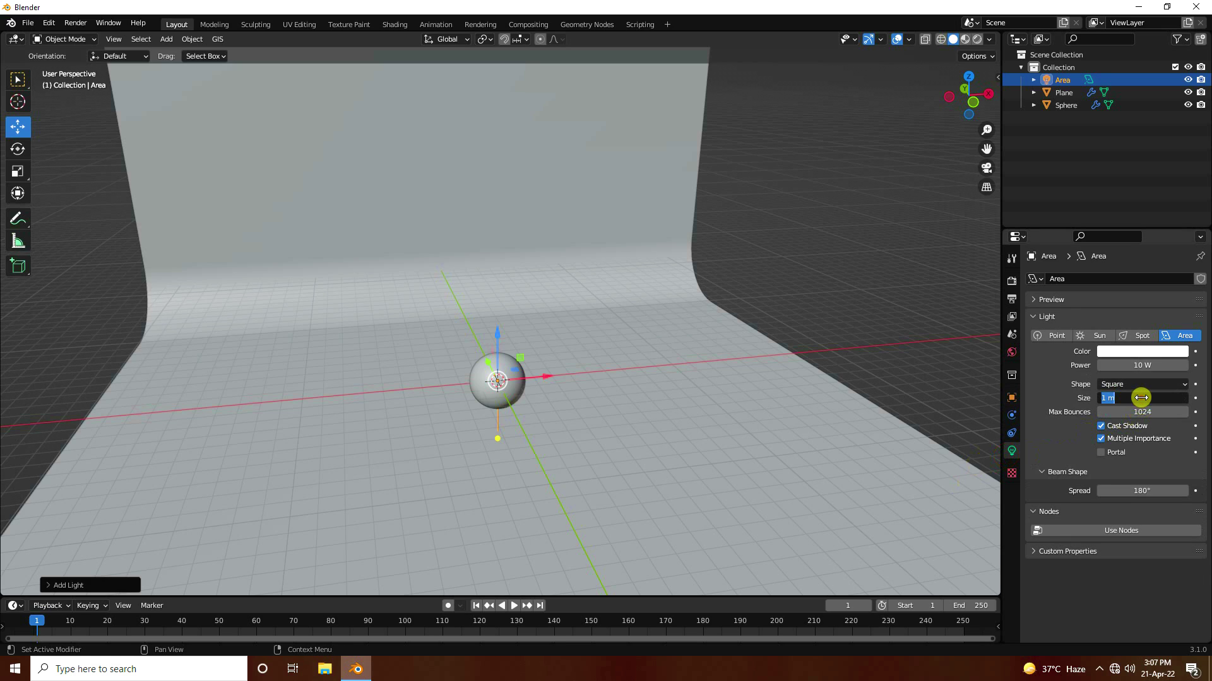
type("4")
key("Return")
left_click(1129, 365)
type("500")
key("Return")
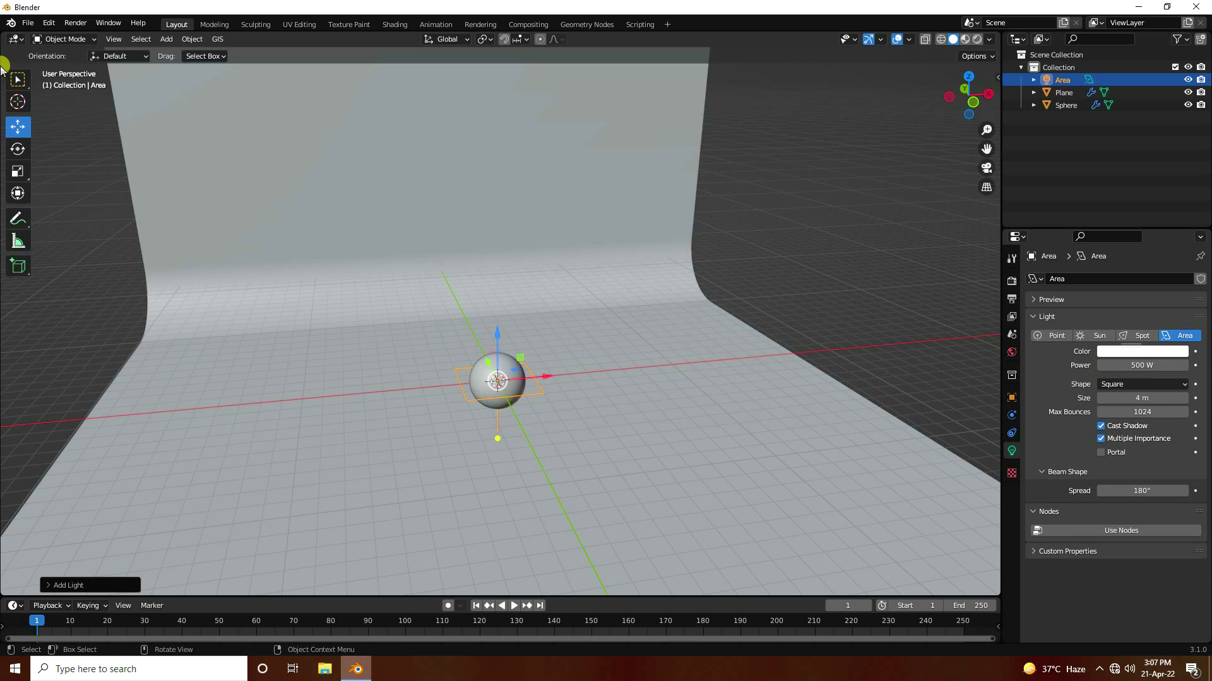
Step: Move the area light along X to the sphere's negative-X side and rotate it -90° about the global Y axis
left_click_drag(546, 375, 348, 379)
left_click(18, 149)
left_click(85, 587)
left_click(159, 537)
type("-90")
key("Return")
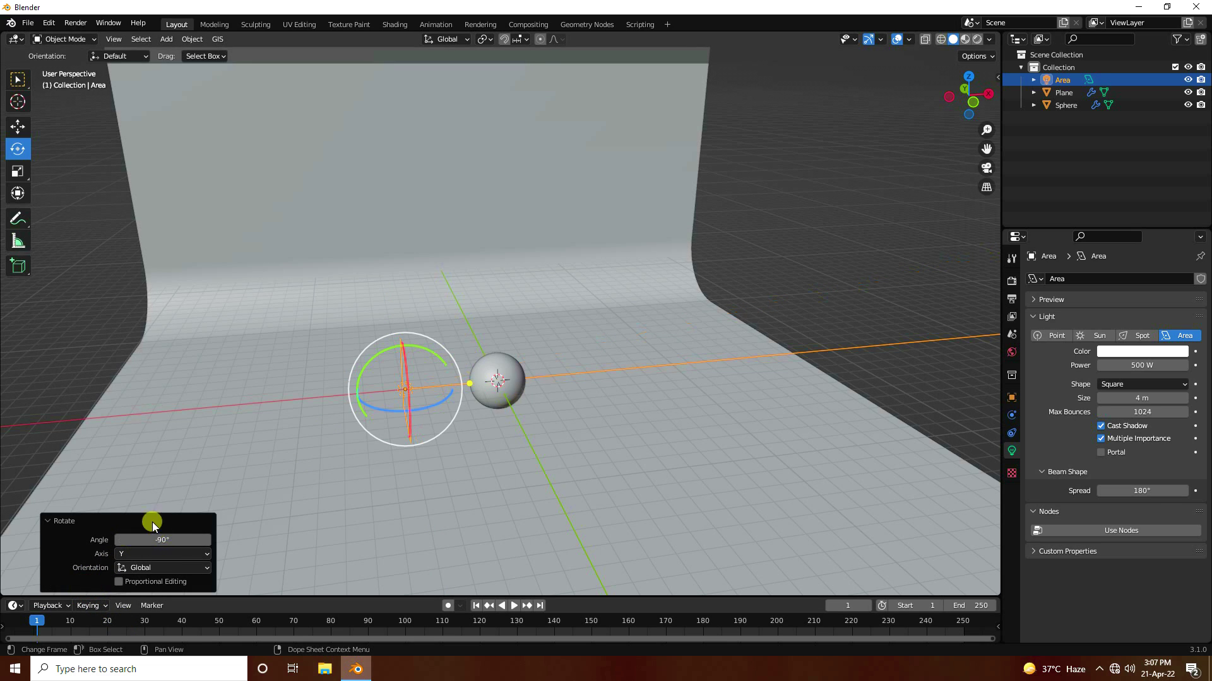
Step: Set the area light's color to a fully saturated blue with hue about 0.614 and saturation 1
left_click(20, 122)
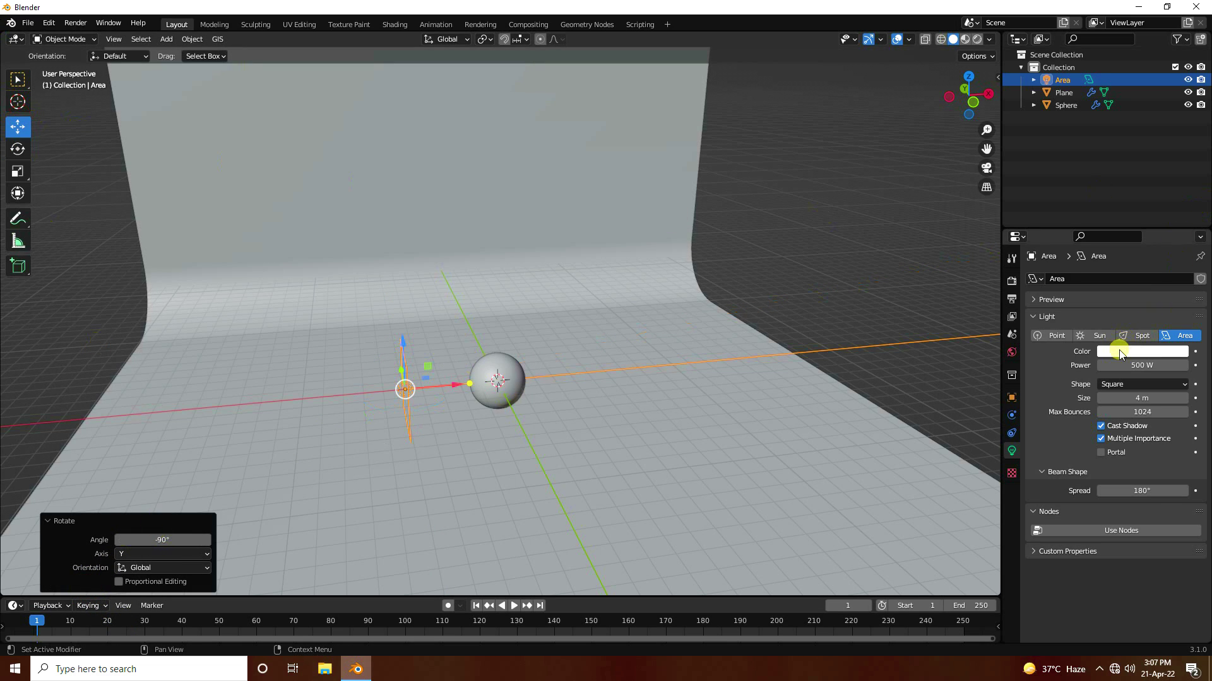
left_click(1118, 352)
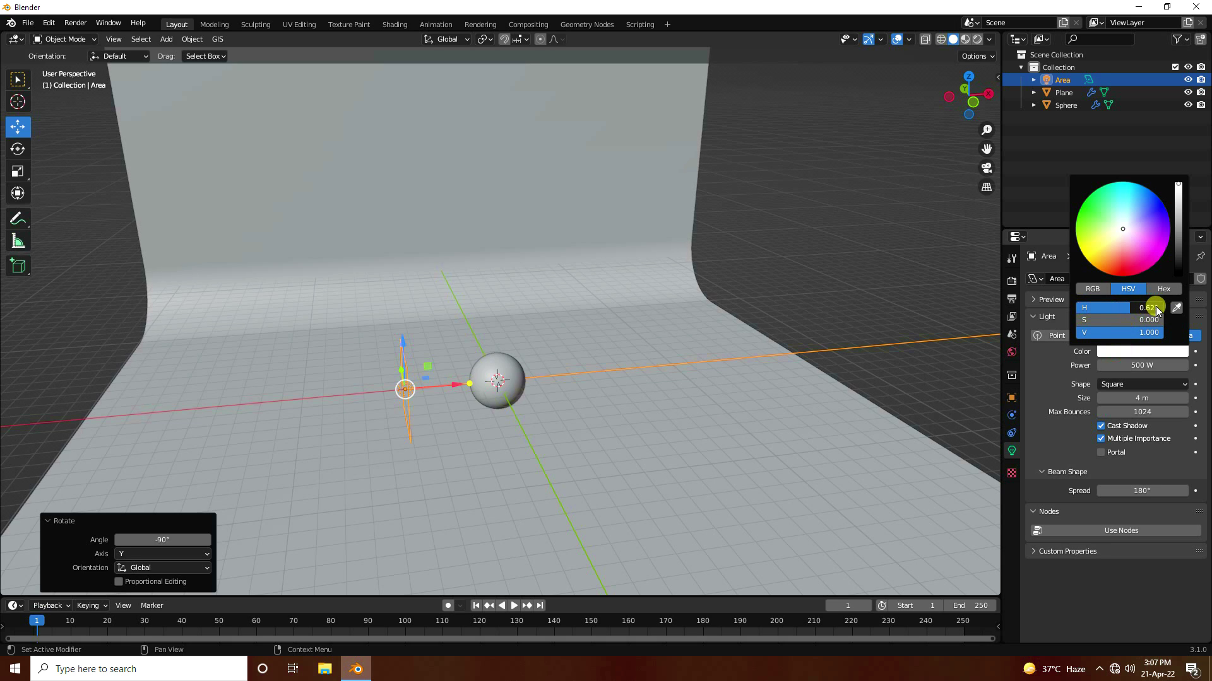
left_click_drag(1156, 319, 1165, 319)
left_click(851, 300)
middle_click_drag(851, 300, 722, 344)
Step: Duplicate the blue area light and move the copy about 10 m along X to the opposite side of the sphere
left_click(252, 383)
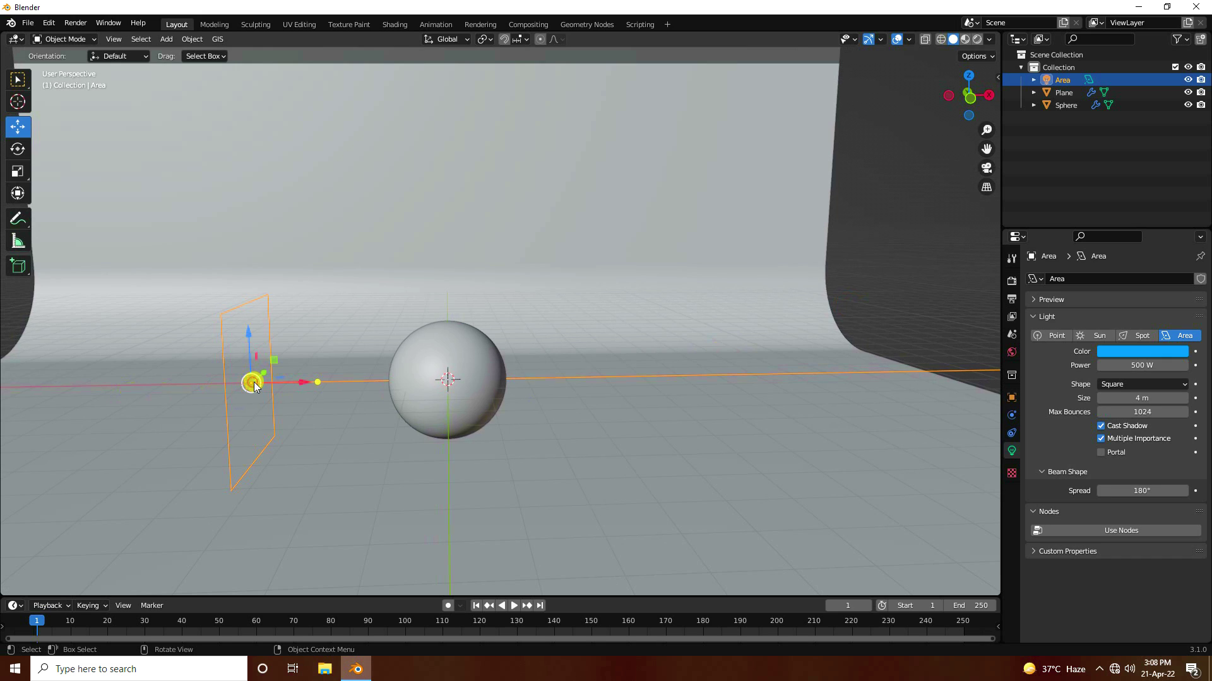
left_click(13, 124)
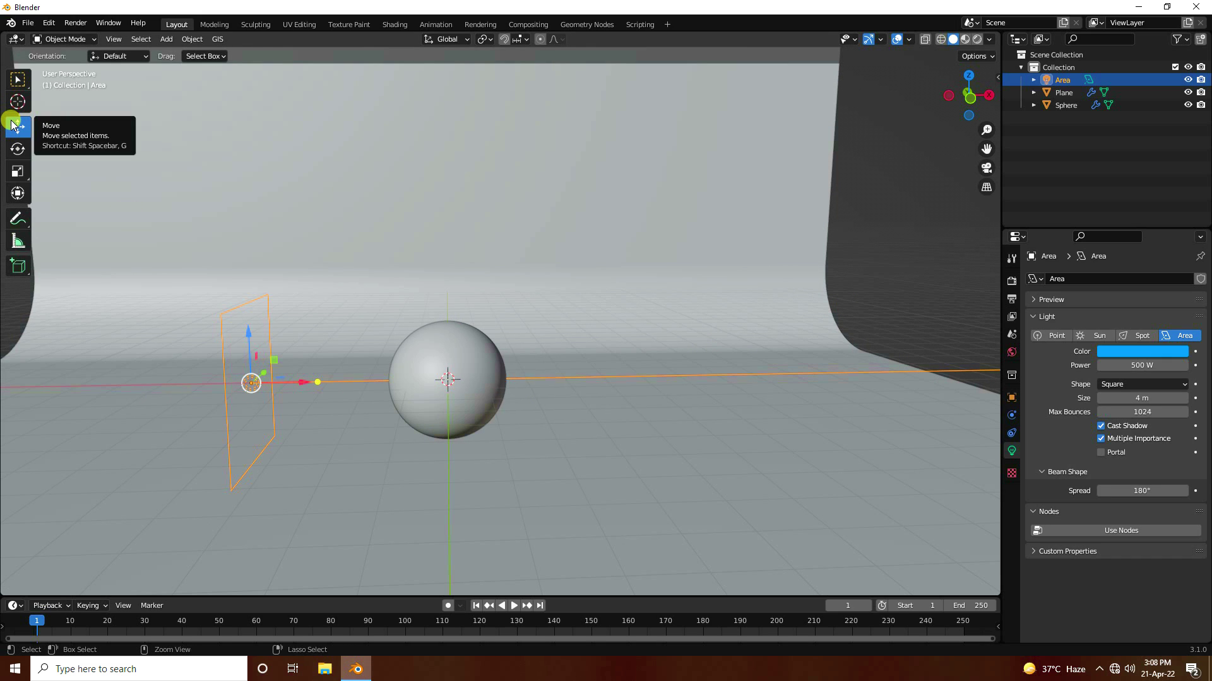
key("ctrl+c")
key("ctrl+v")
left_click_drag(299, 386, 678, 404)
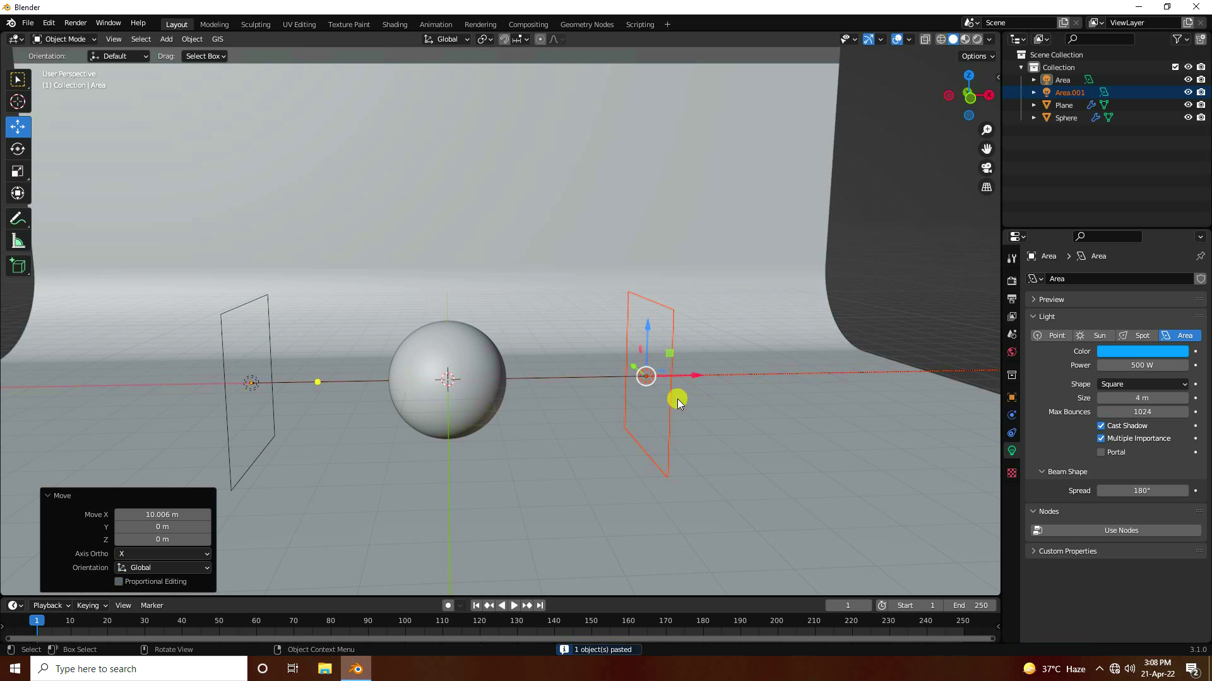
Step: Rotate the copied area light Area.001 by 180° about the global Y axis so it faces the sphere
left_click(10, 145)
left_click(1068, 92)
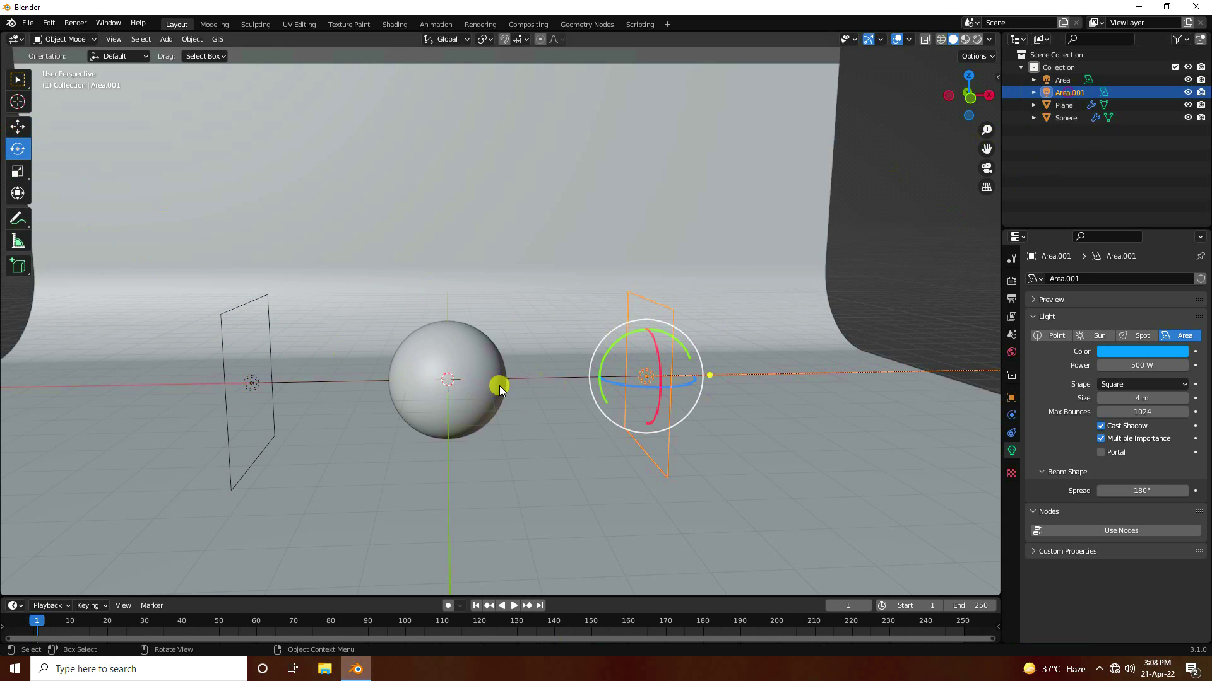
left_click_drag(610, 357, 698, 411)
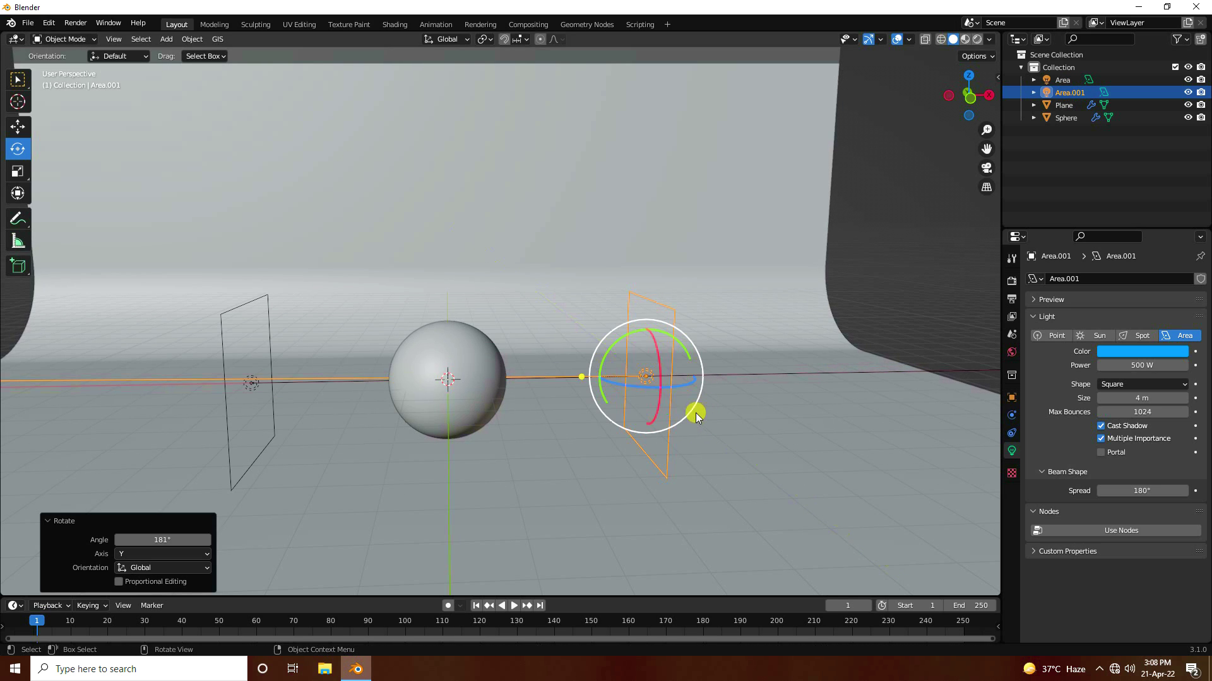
left_click(179, 540)
type("180")
key("Return")
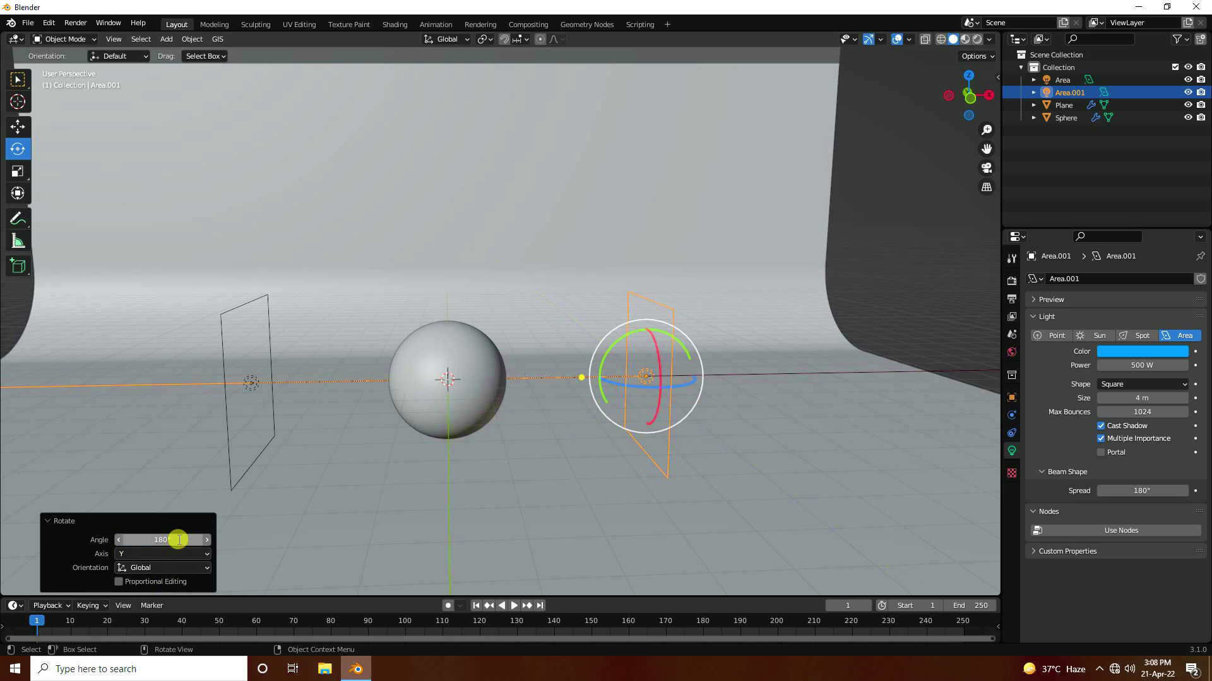
Step: Change the color of the Area.001 light to orange by adjusting its hue
left_click(1118, 353)
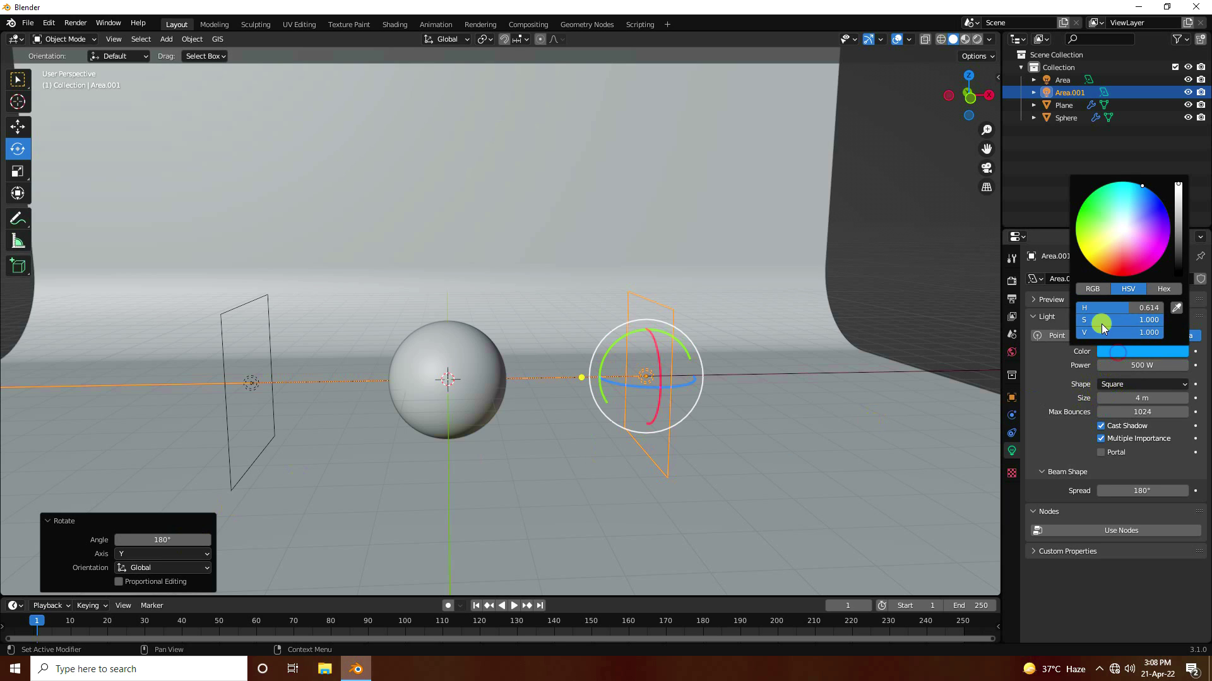
left_click_drag(1129, 314, 1076, 306)
middle_click_drag(806, 312, 541, 406)
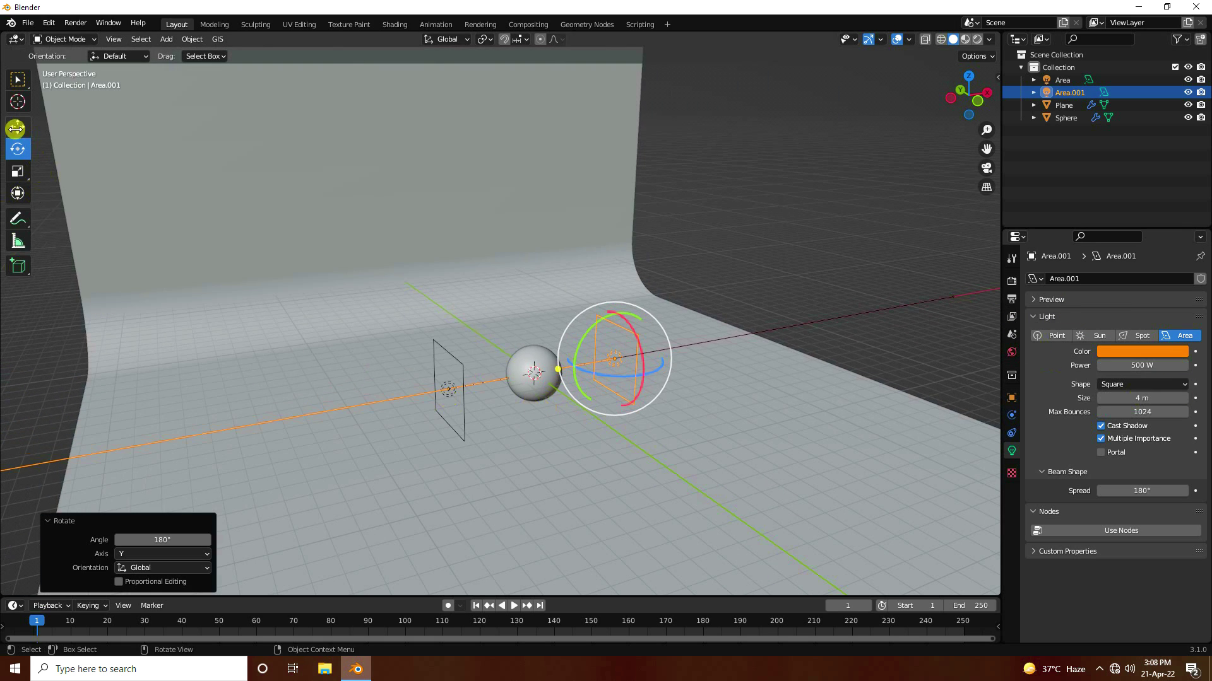
Step: Duplicate the orange area light and move the copy about -9.4 m in Y and -5.1 m in X, in front of the sphere
key("shift+space")
key("g")
left_click(459, 386)
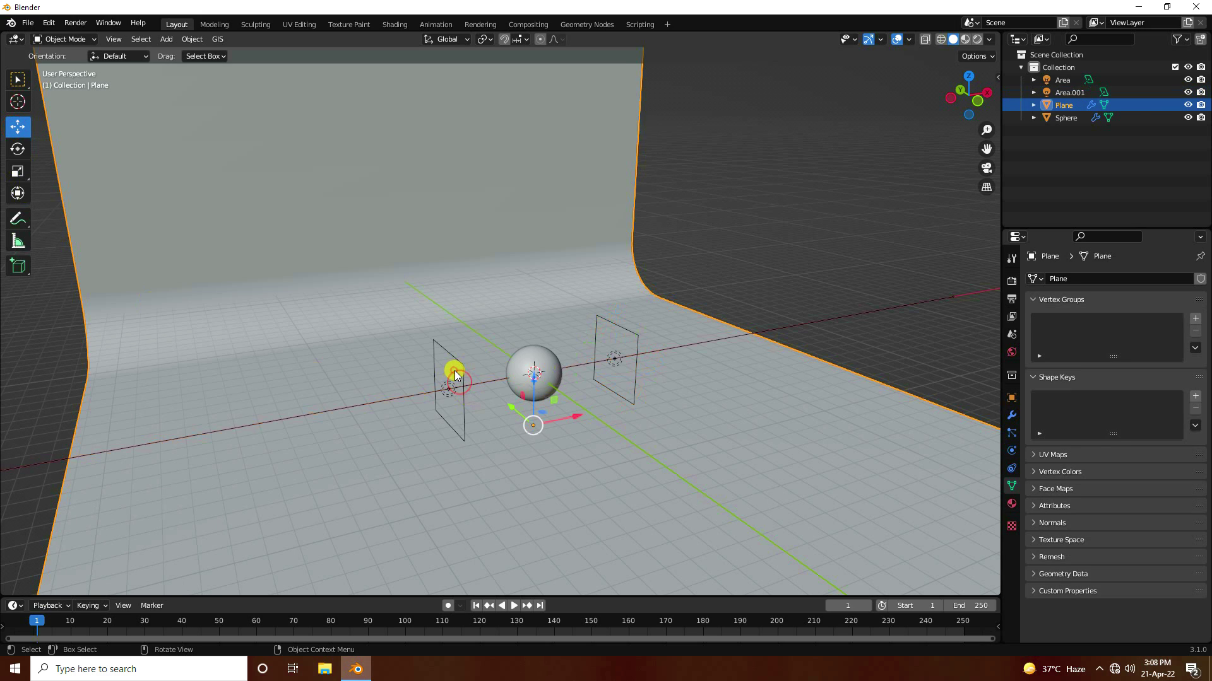
left_click(461, 370)
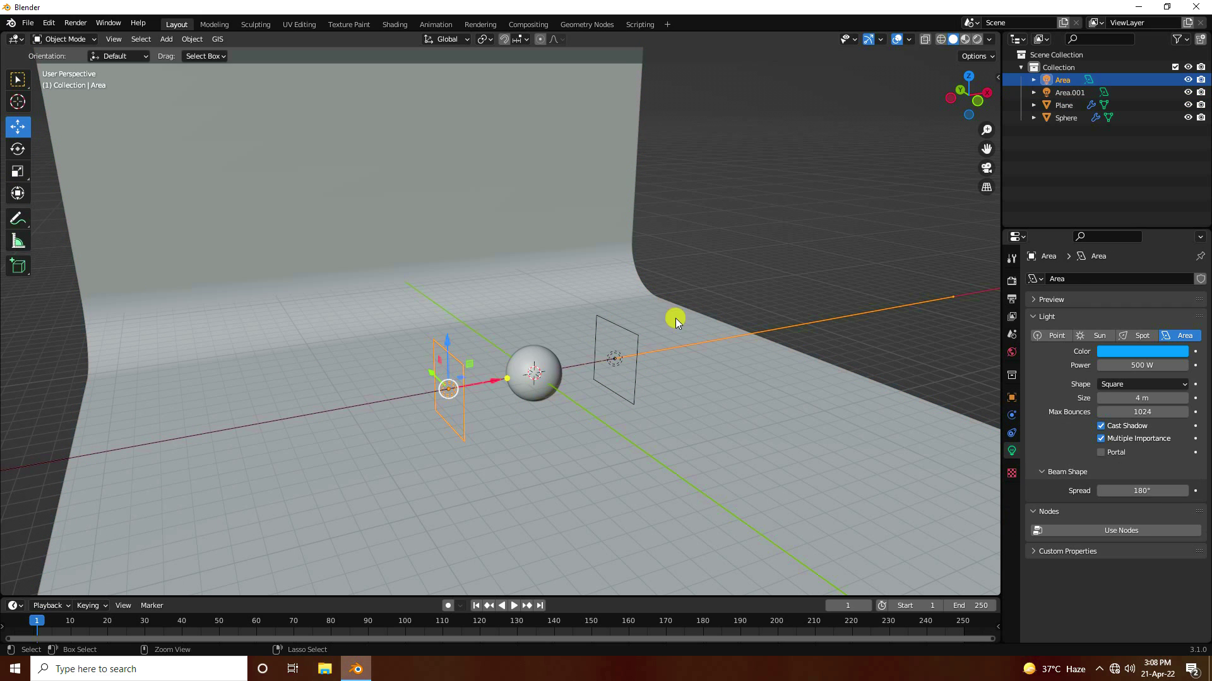
left_click(1074, 93)
key("ctrl+c")
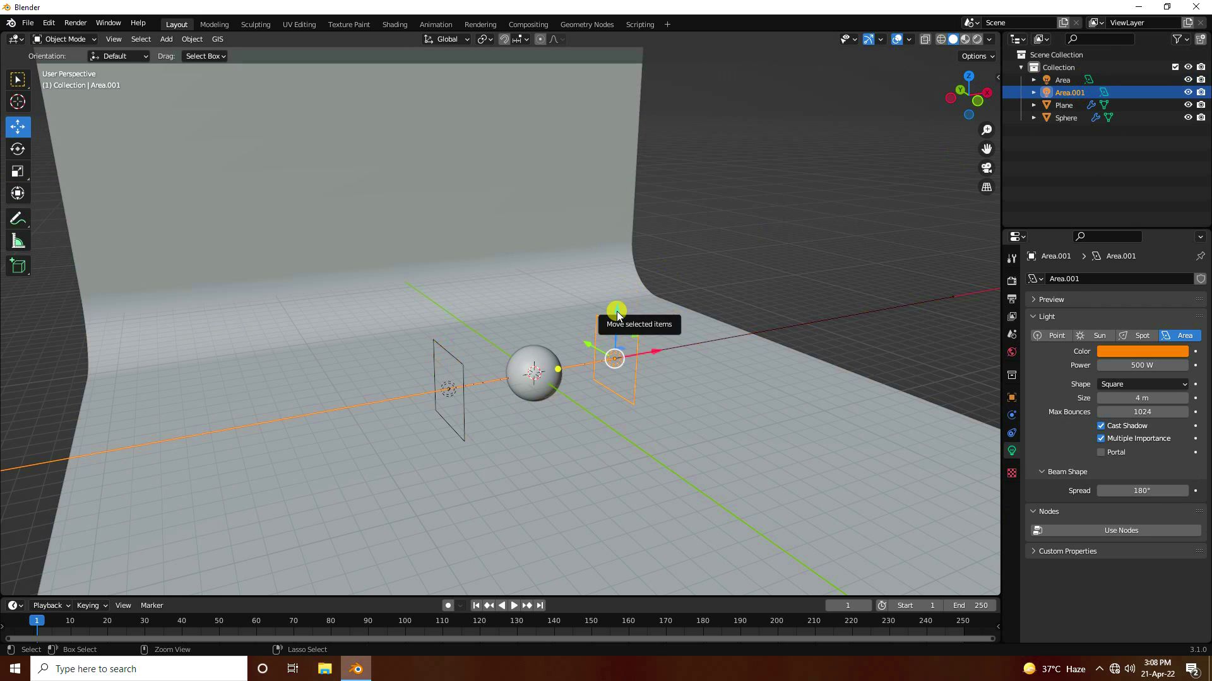
key("ctrl+v")
left_click_drag(583, 343, 743, 446)
middle_click_drag(818, 459, 760, 470)
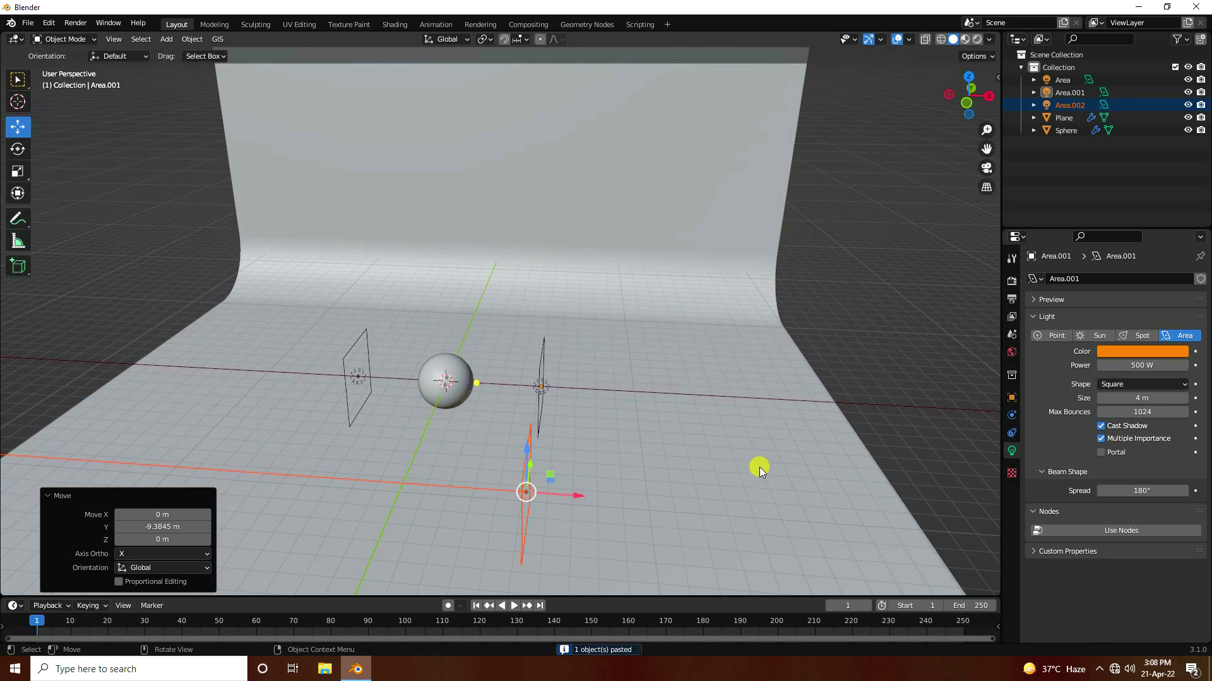
left_click_drag(579, 508, 454, 484)
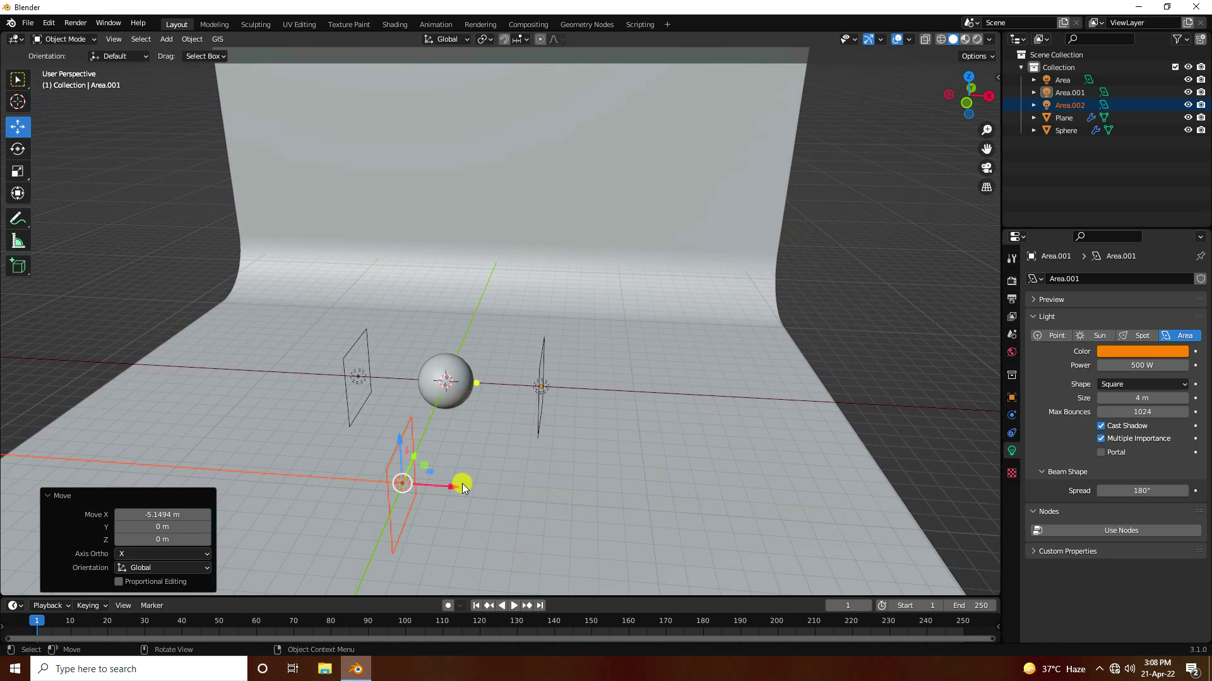
Step: Rotate the front area light -90° about the global Z axis so it faces the sphere
middle_click_drag(454, 484, 498, 485)
left_click(19, 150)
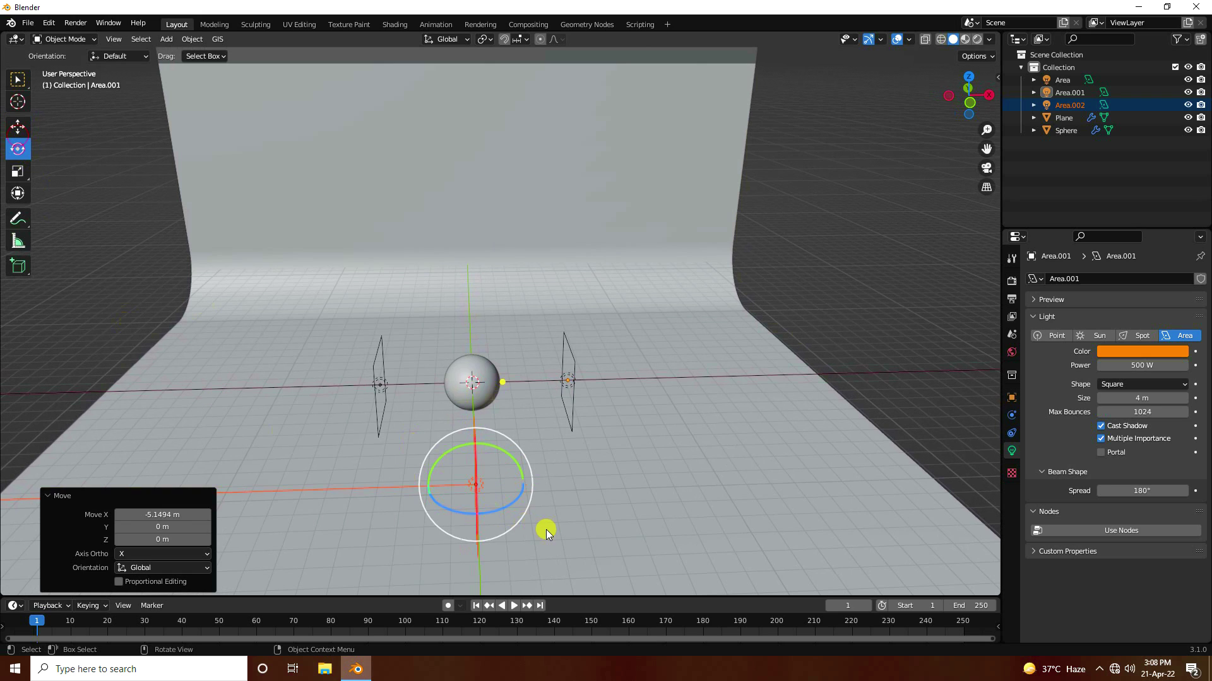
left_click_drag(505, 503, 459, 504)
left_click(189, 540)
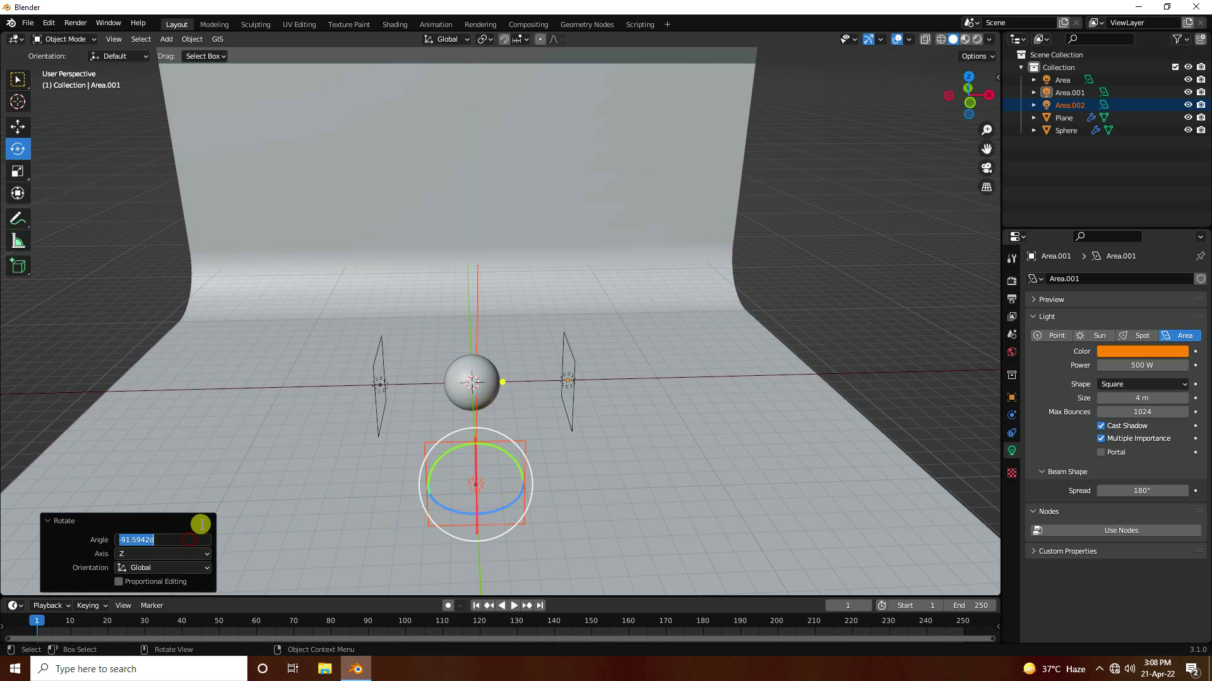
key("Return")
left_click(18, 126)
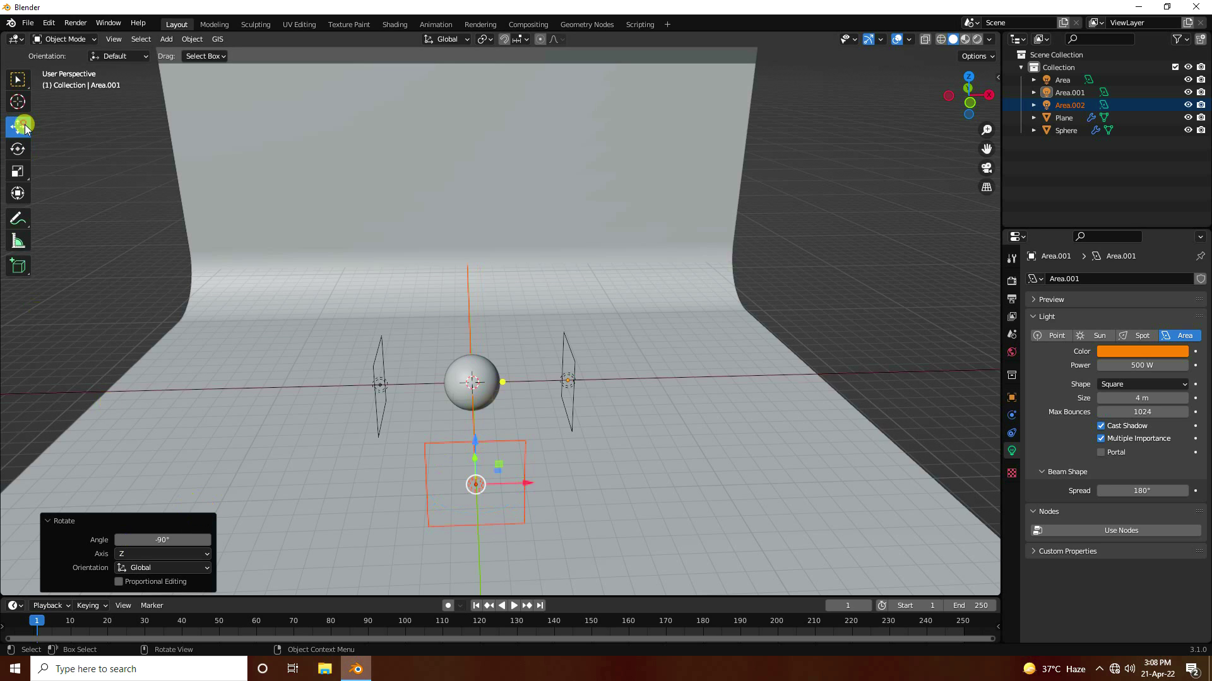
Step: Set the color of the Area.001 light to white
left_click(1127, 353)
left_click_drag(1123, 267, 1115, 251)
left_click_drag(1142, 319, 1064, 319)
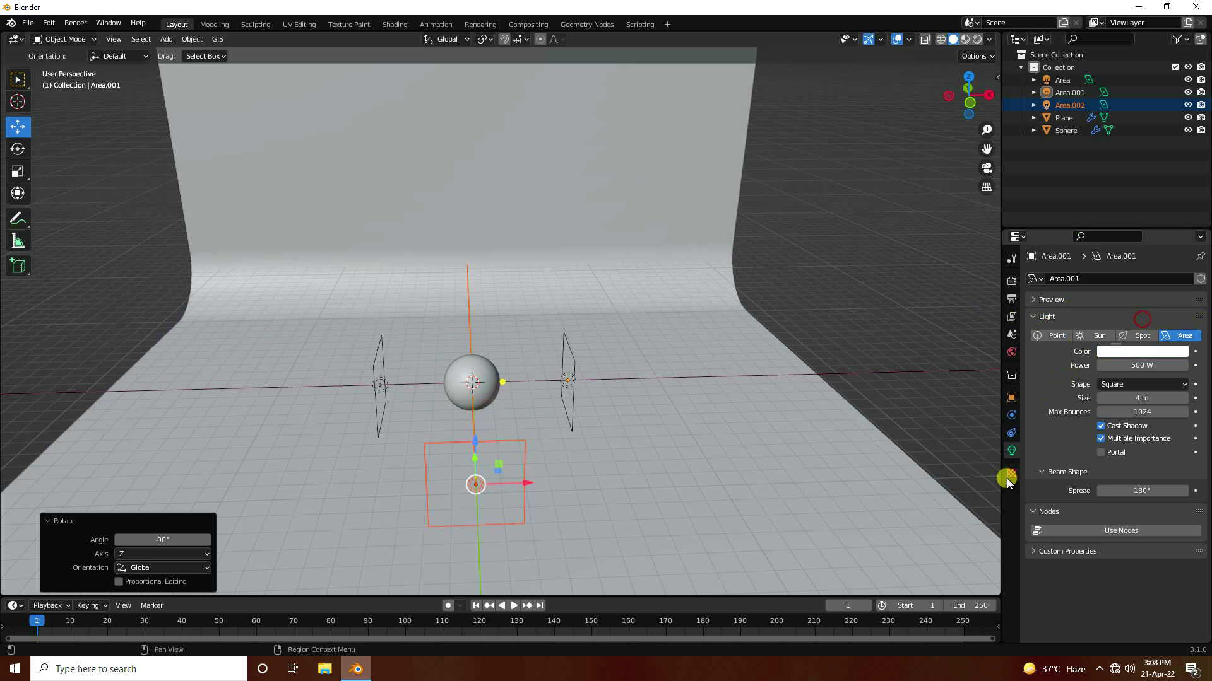
Step: Move the front area light about 0.9 m along Y toward the sphere
middle_click_drag(539, 427, 263, 445)
left_click_drag(265, 404, 303, 392)
middle_click_drag(346, 387, 464, 360)
Step: Frame the sphere from the front, add a camera, and align the camera to the current view
scroll(439, 329, "up", 5)
scroll(452, 354, "down", 4)
left_click(161, 37)
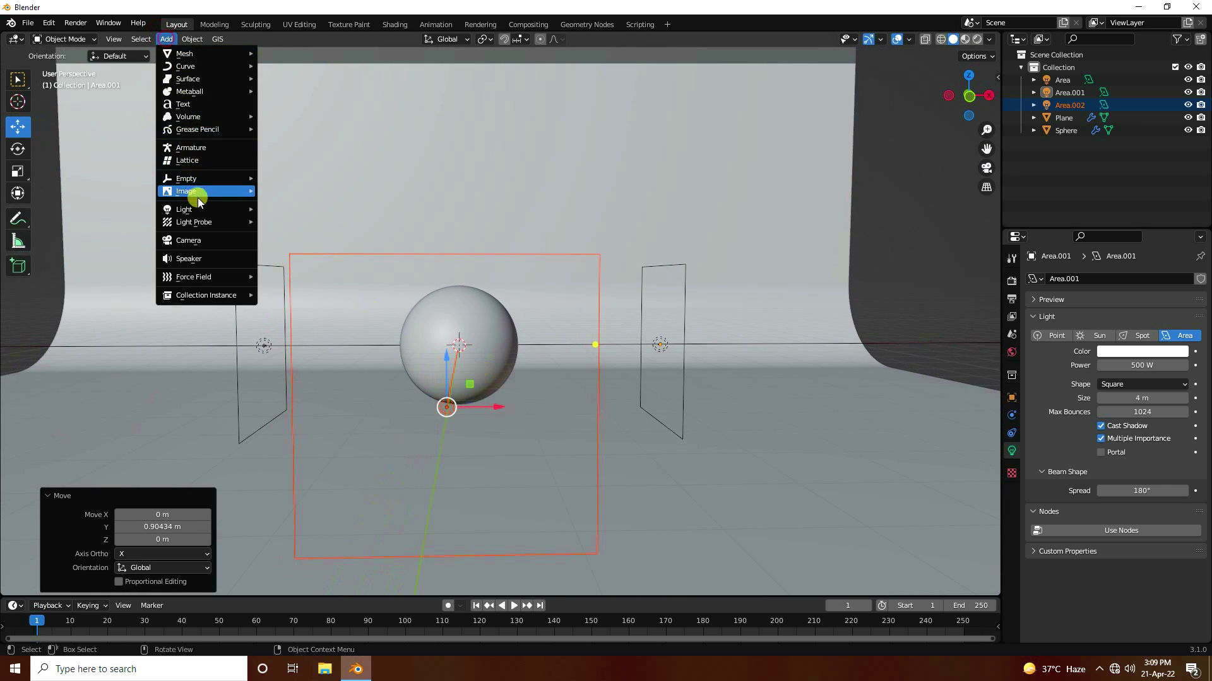
left_click(198, 241)
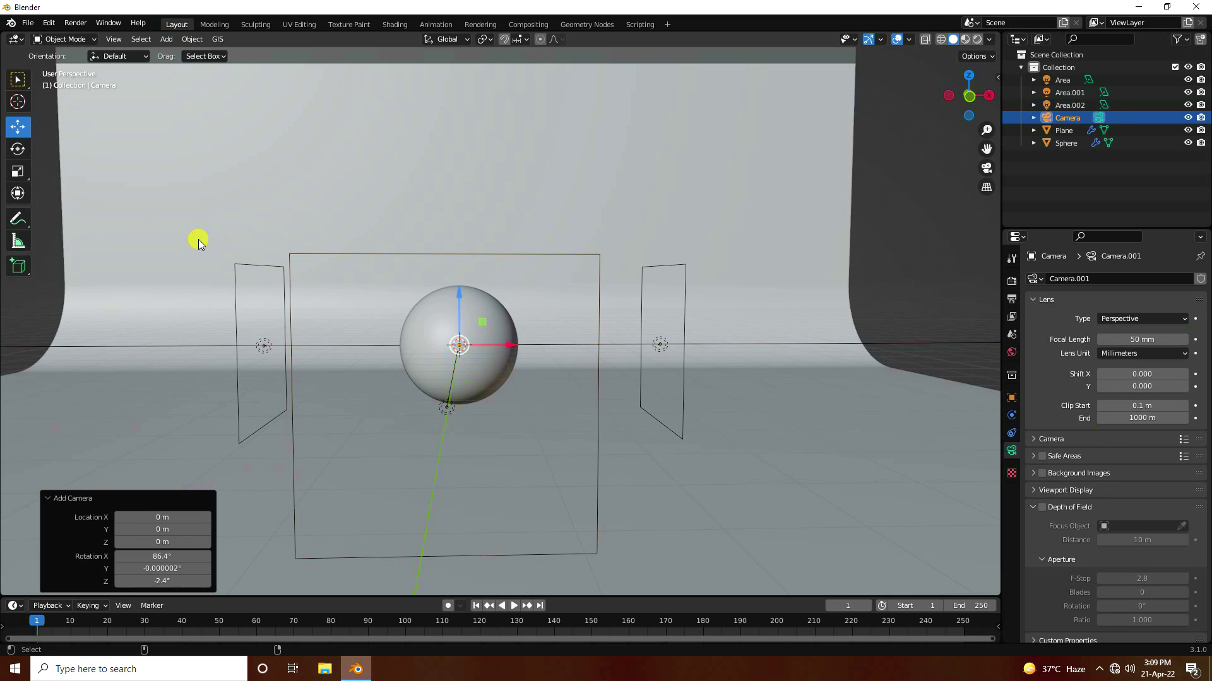
key("ctrl+KP_0")
Step: Set the camera's rotation to X 90°, Y 0° and Z 0°
left_click(1066, 117)
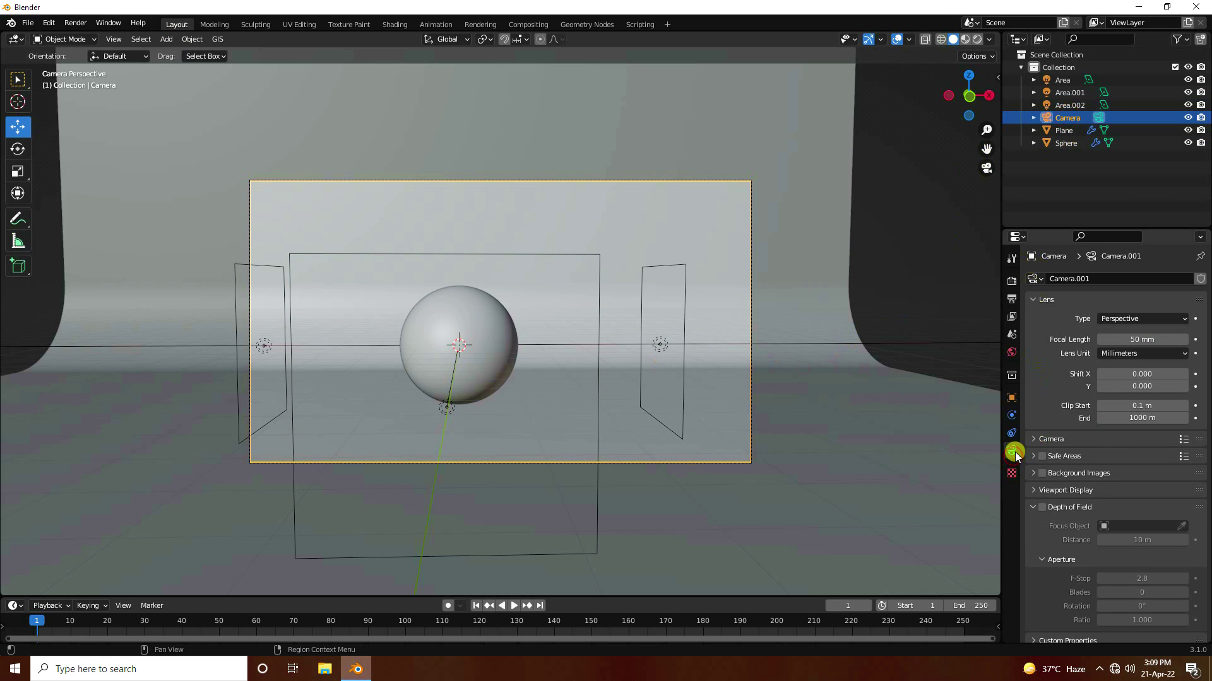
left_click(1012, 398)
left_click(1130, 360)
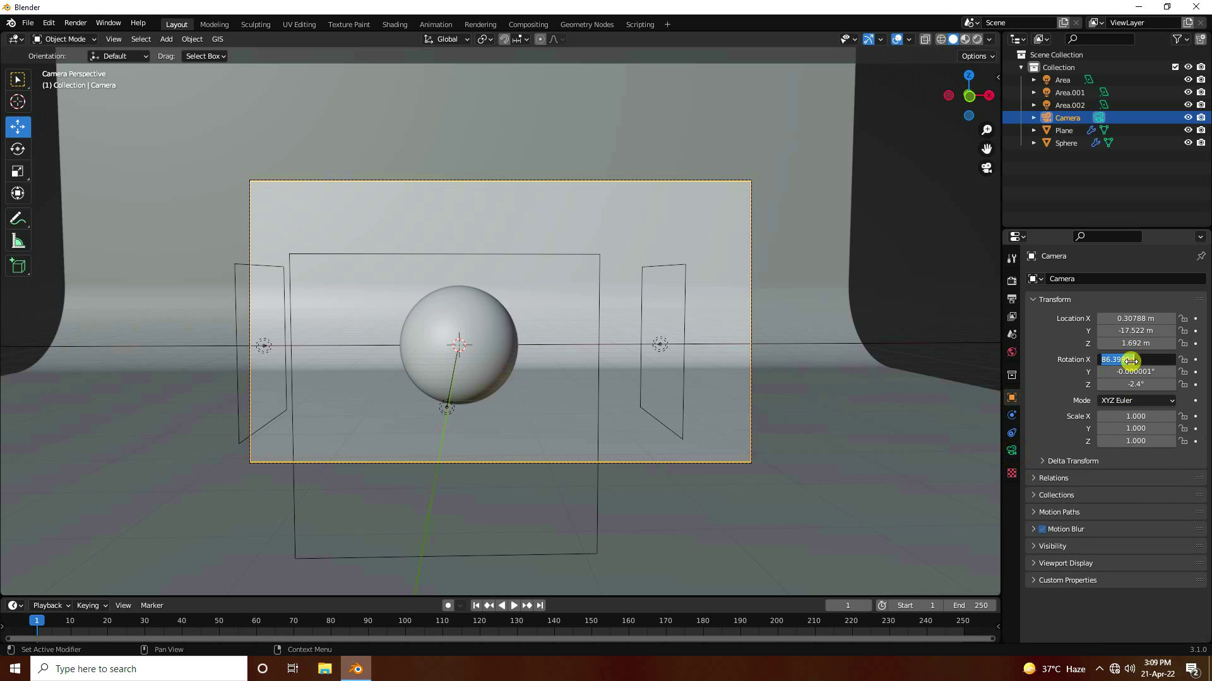
type("90")
key("Tab")
type("0")
key("Tab")
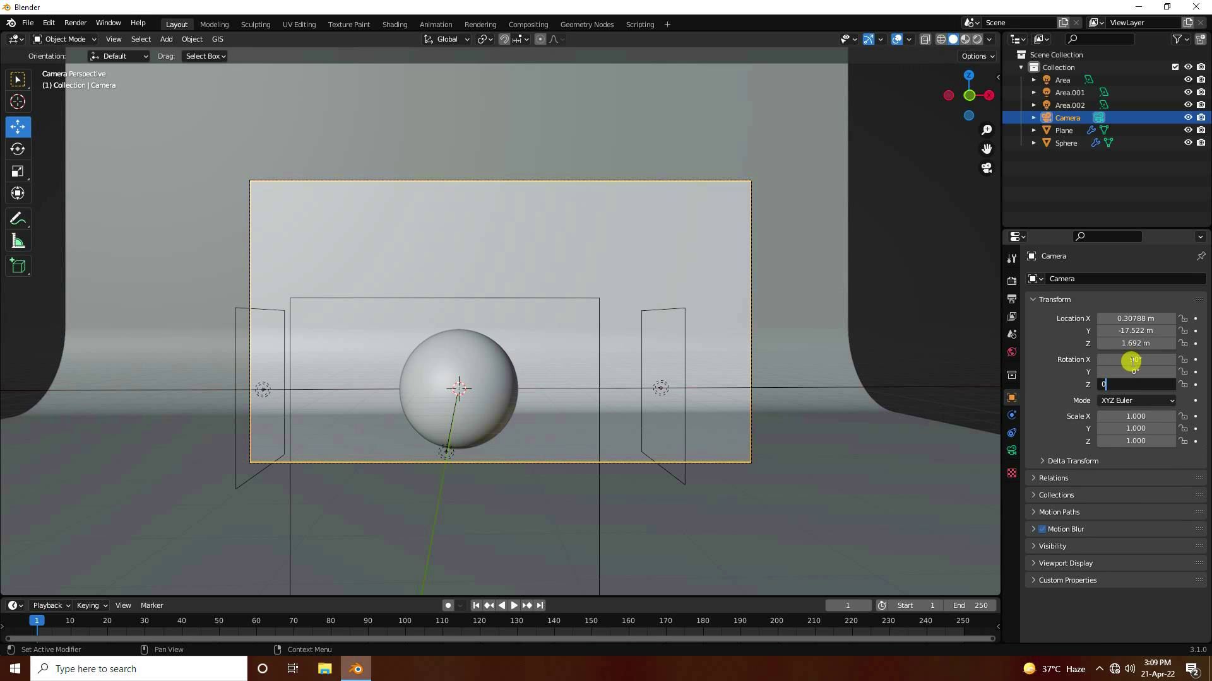
type("0")
key("Return")
Step: Set the camera's location to X 0 m, Y -10 m and Z 0 m
left_click(1134, 319)
type("0")
key("Tab")
key("Tab")
type("0")
key("Return")
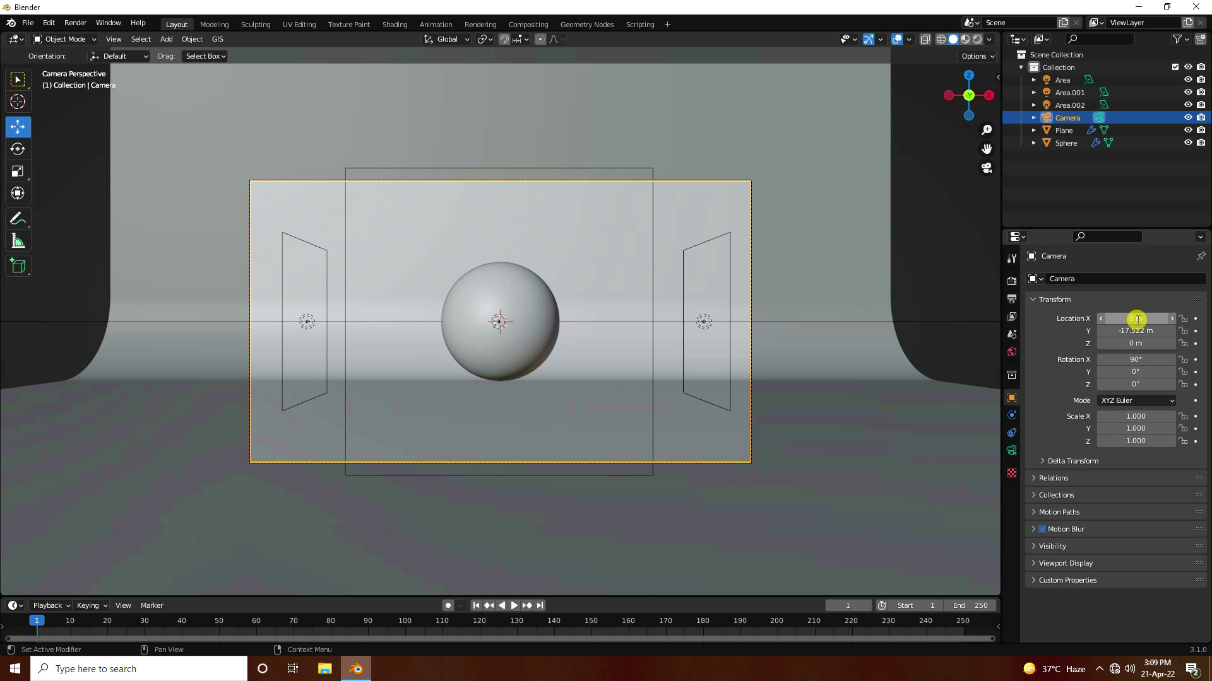
mouse_move(1133, 331)
left_mouse_down()
mouse_move(103, 336)
mouse_move(387, 376)
mouse_move(343, 376)
mouse_move(1144, 331)
left_mouse_up()
left_click(1126, 333)
type("-10")
key("Return")
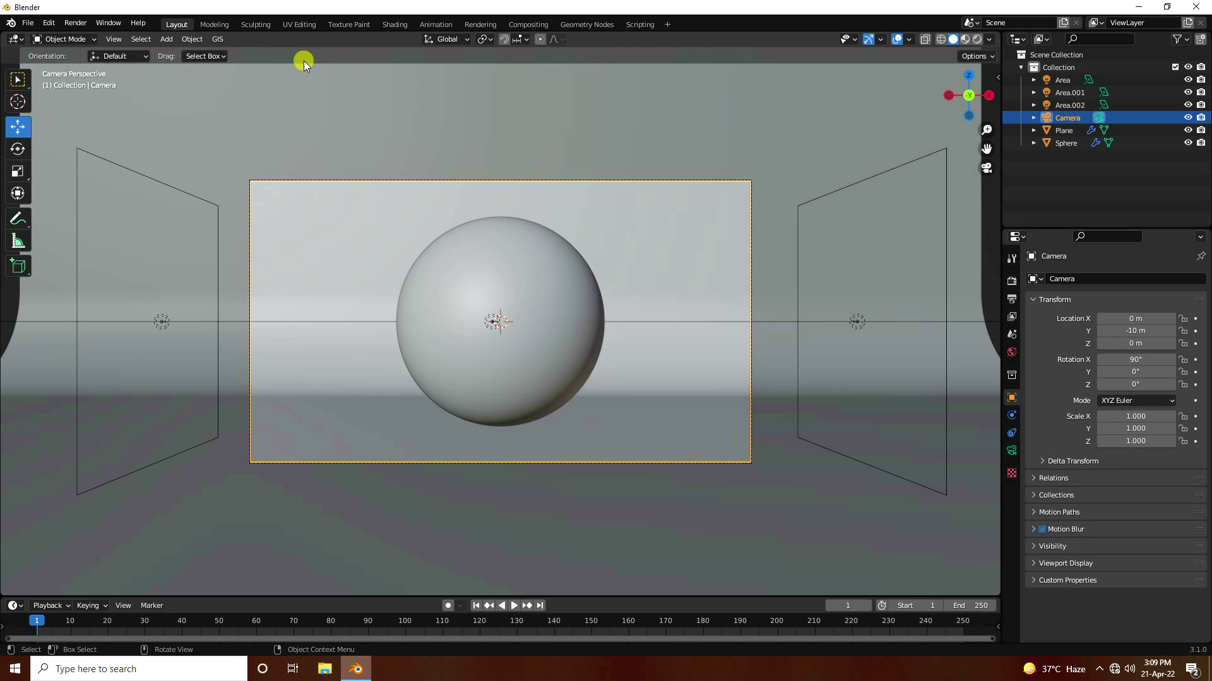
Step: Switch to the Shading workspace, select the sphere, and inspect its displacement in an enlarged viewport with rendered shading
left_click(397, 27)
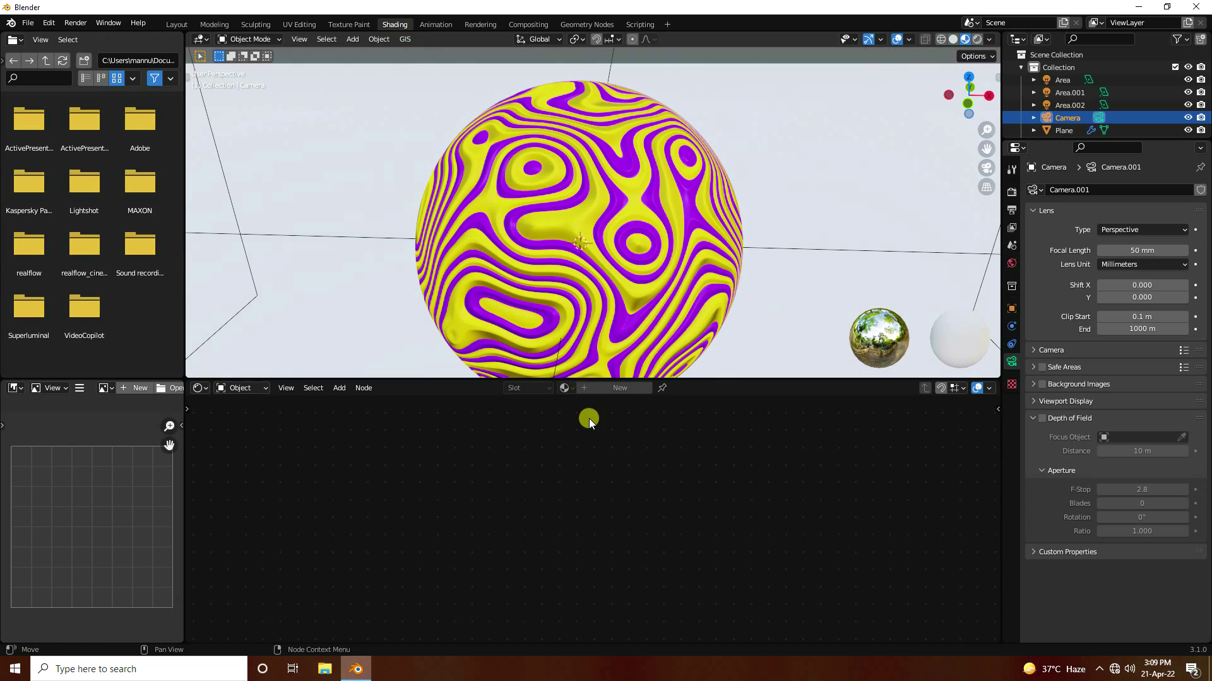
left_click(615, 297)
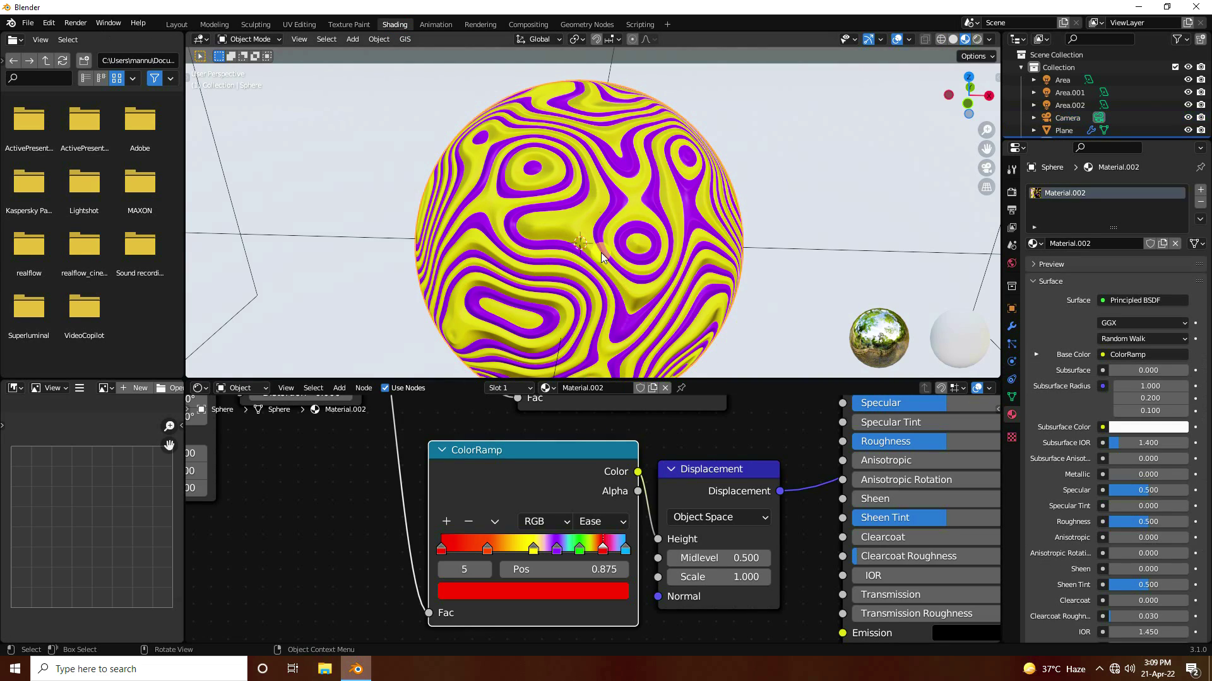
left_click(976, 39)
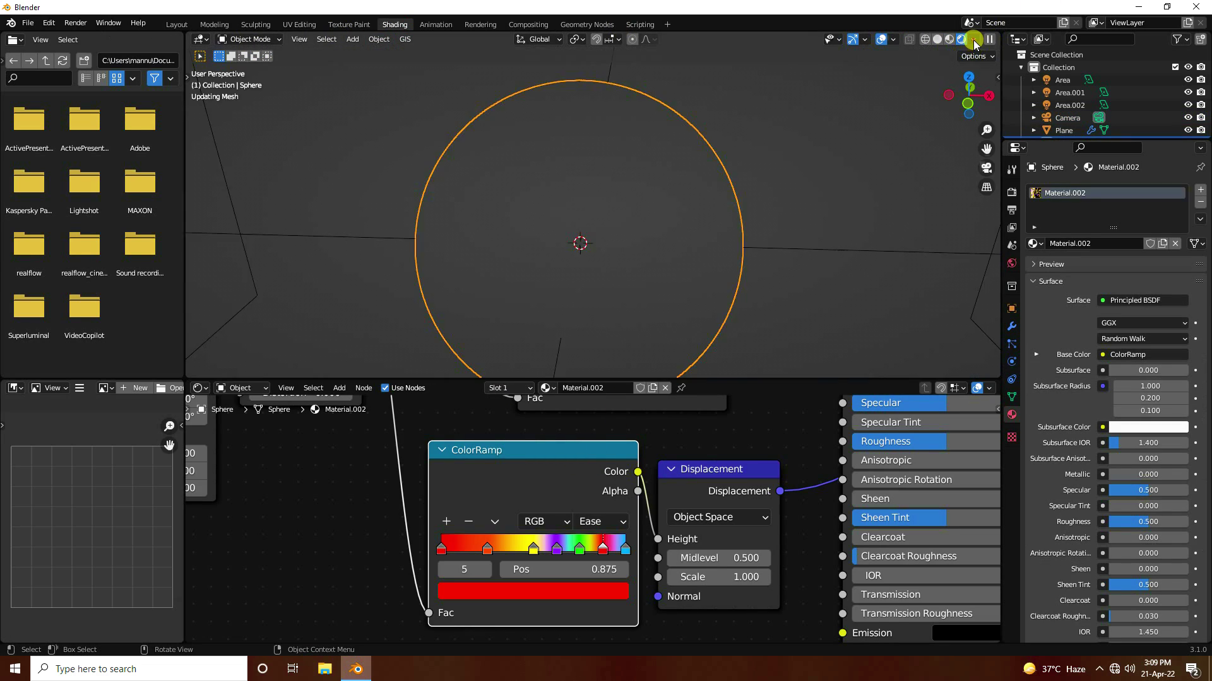
middle_click_drag(513, 230, 628, 185)
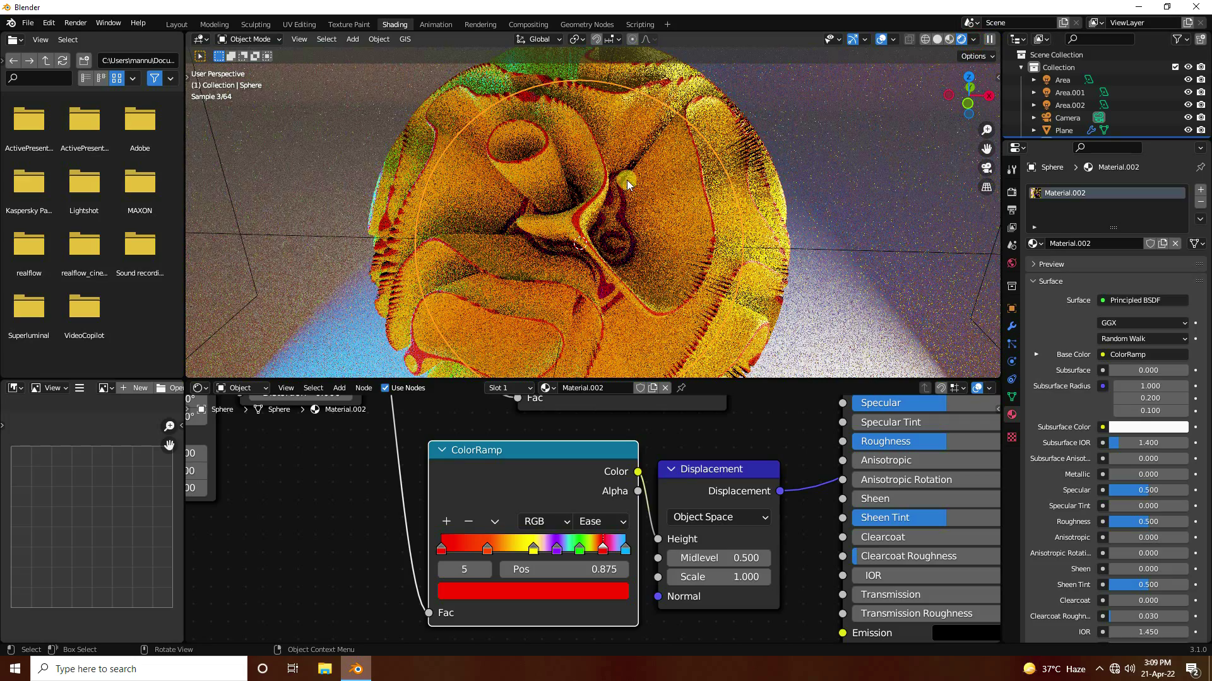
middle_click_drag(545, 274, 580, 377)
left_click_drag(581, 380, 578, 413)
middle_click_drag(577, 404, 646, 506)
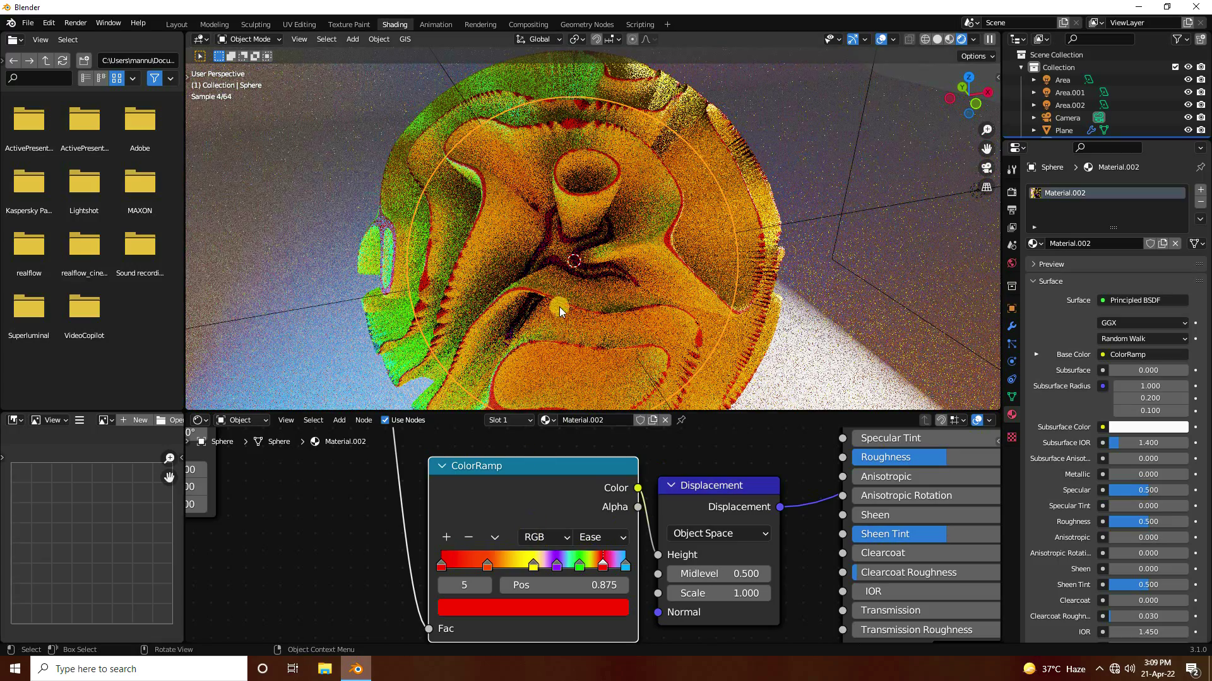
Step: Darken the last color stop, at position 1.000, of the displacement's ColorRamp to a near-black navy
left_click(626, 566)
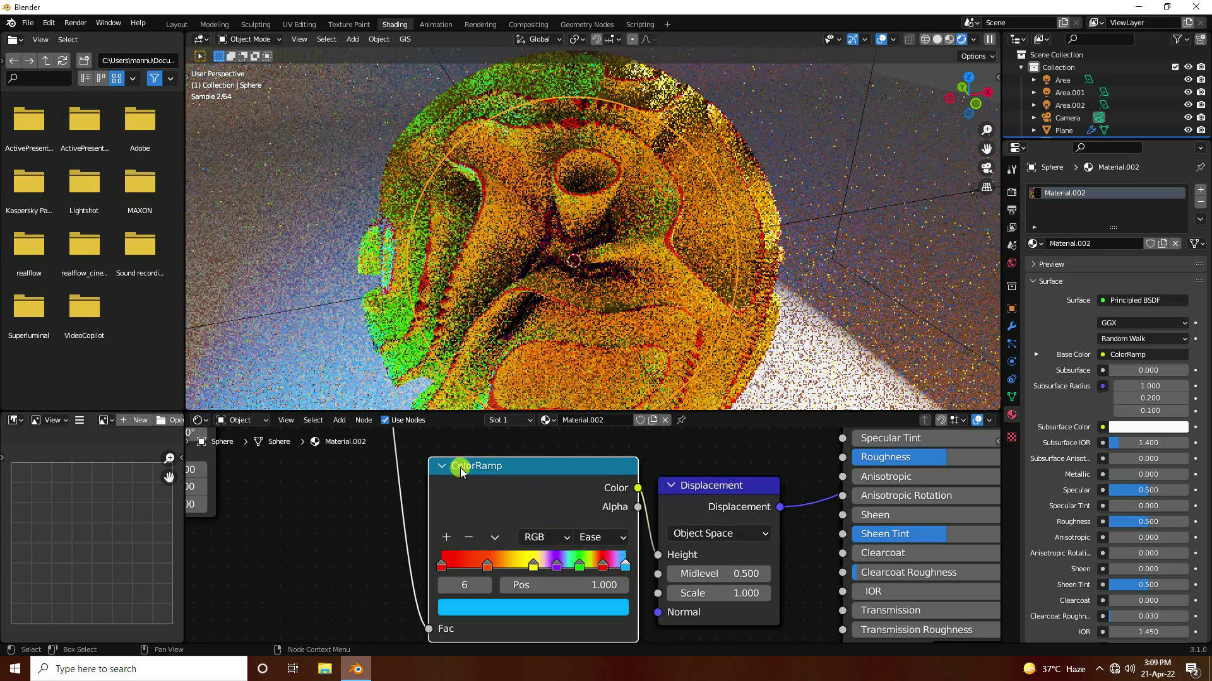
left_click(625, 566)
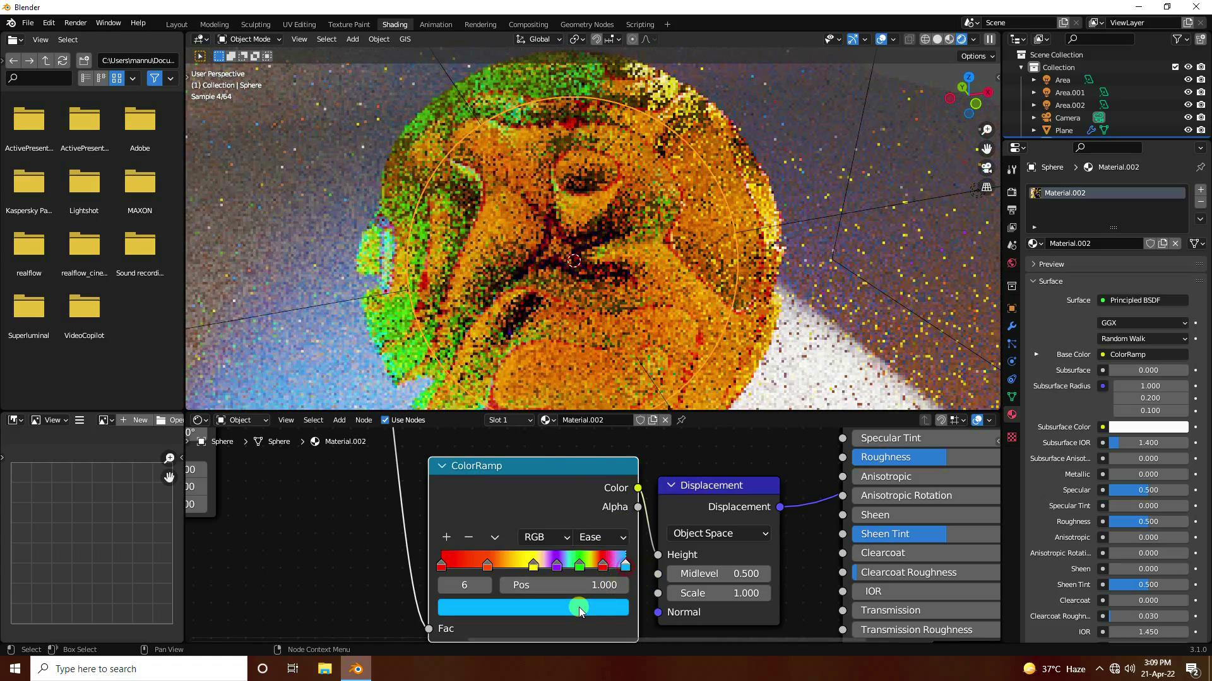
left_click(603, 608)
left_click_drag(588, 424, 588, 470)
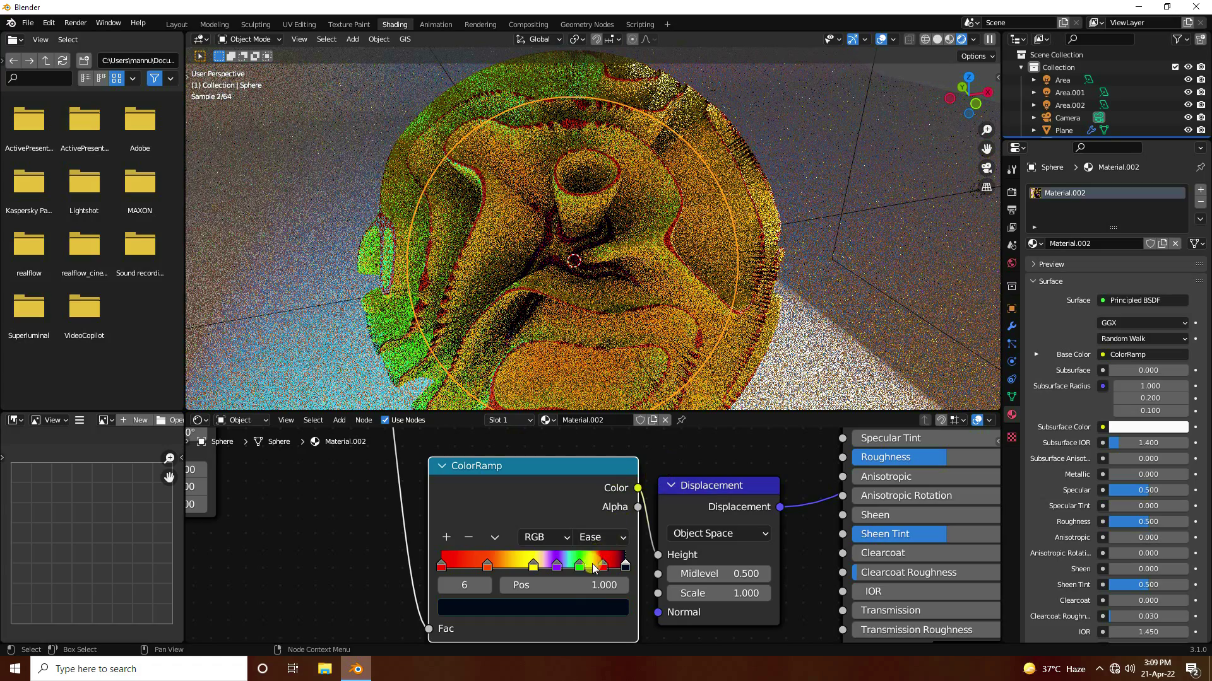
Step: Darken the green stop at position 0.750 of the displacement's ColorRamp to near-black, with a value of 0.008
left_click(579, 565)
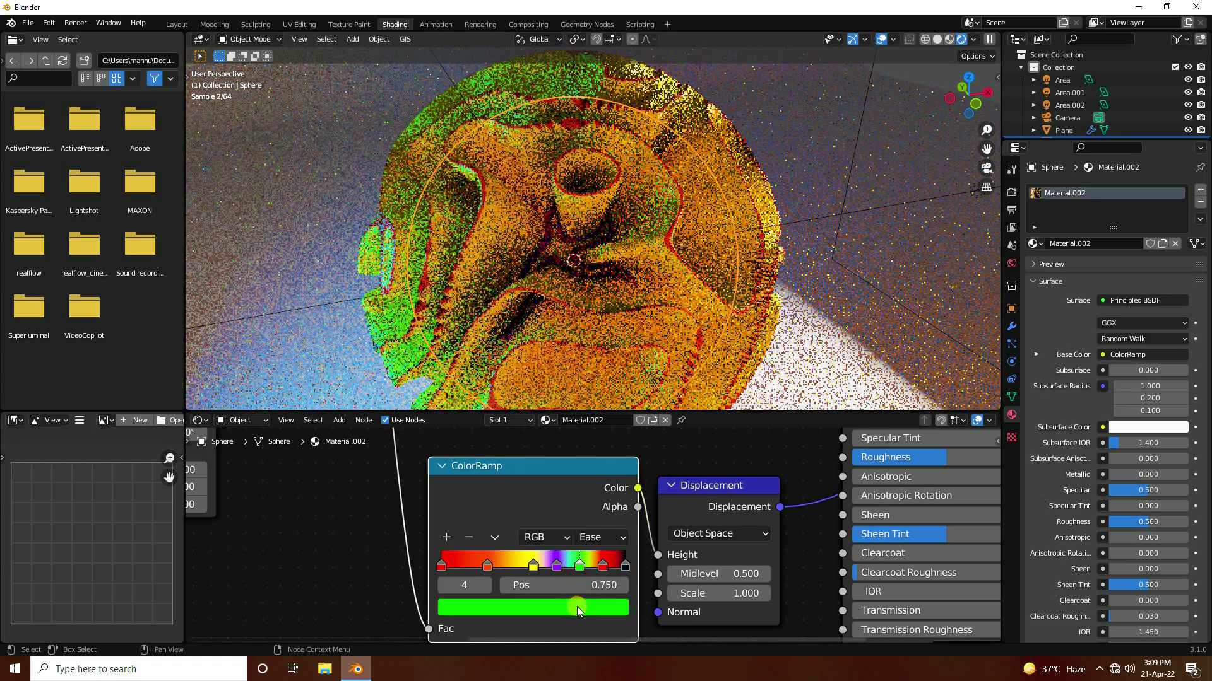
left_click(578, 610)
left_click_drag(589, 460, 589, 475)
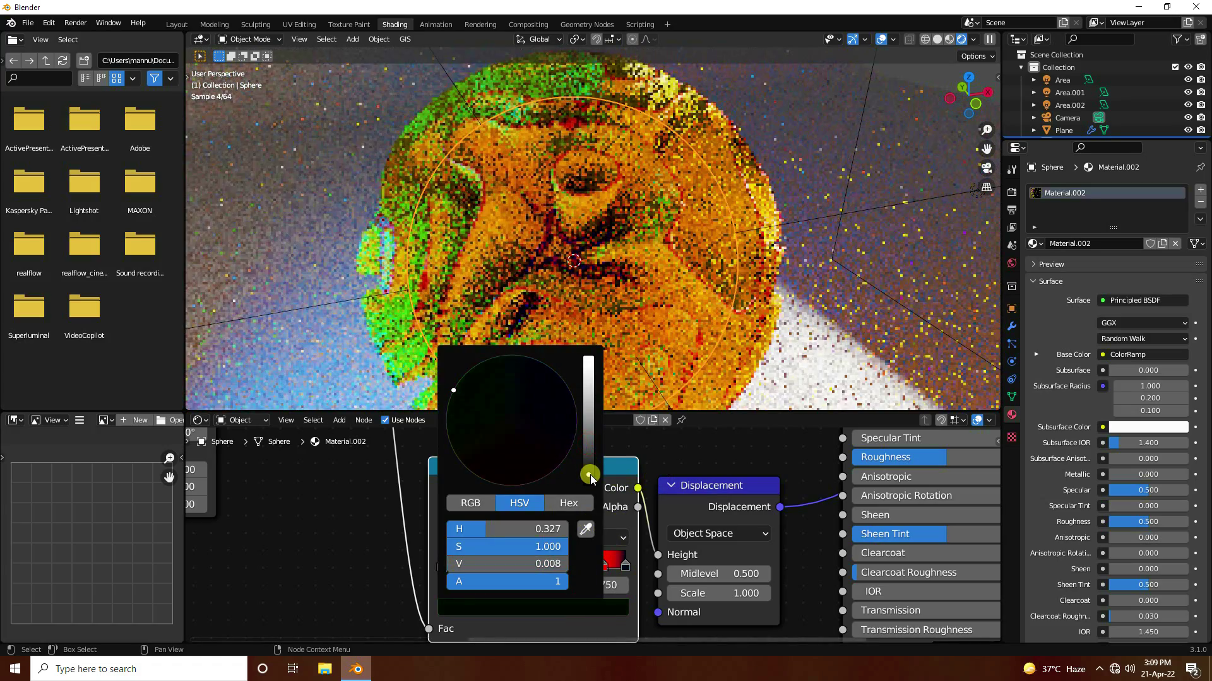
left_click(692, 451)
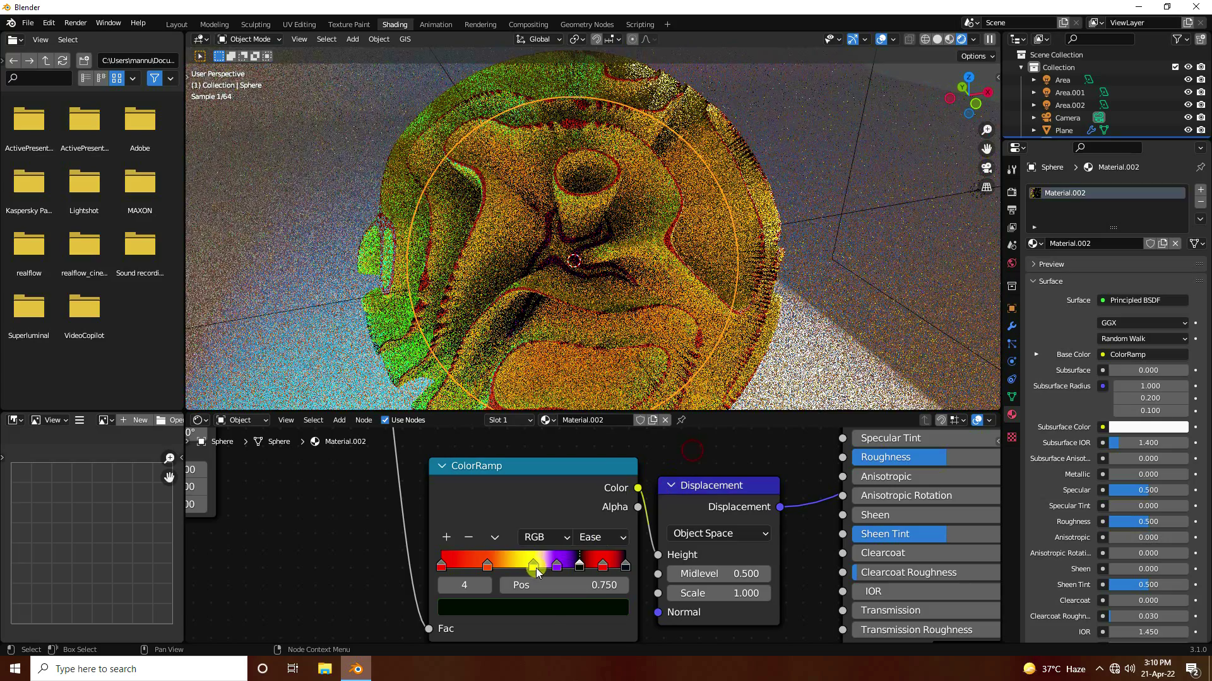
Step: Darken the yellow stop at position 0.500 of the displacement's ColorRamp to near-black, with a value of 0.012
left_click(533, 565)
left_click(543, 609)
left_click_drag(587, 441, 589, 471)
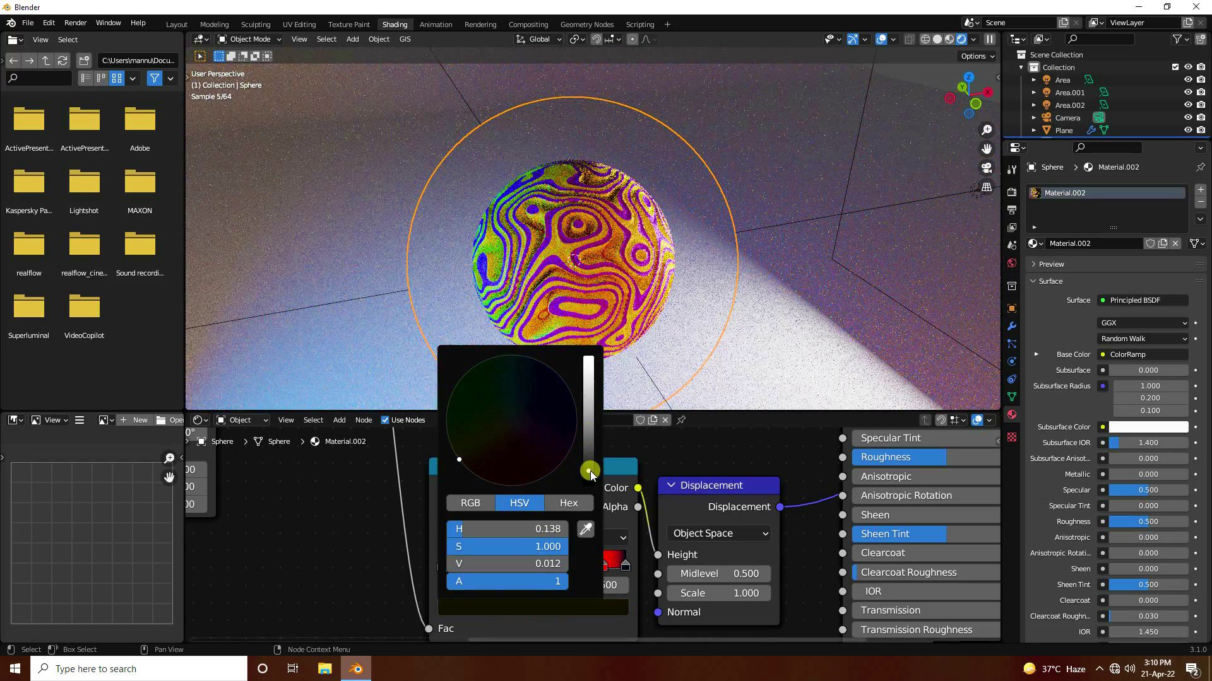
scroll(604, 353, "up", 3)
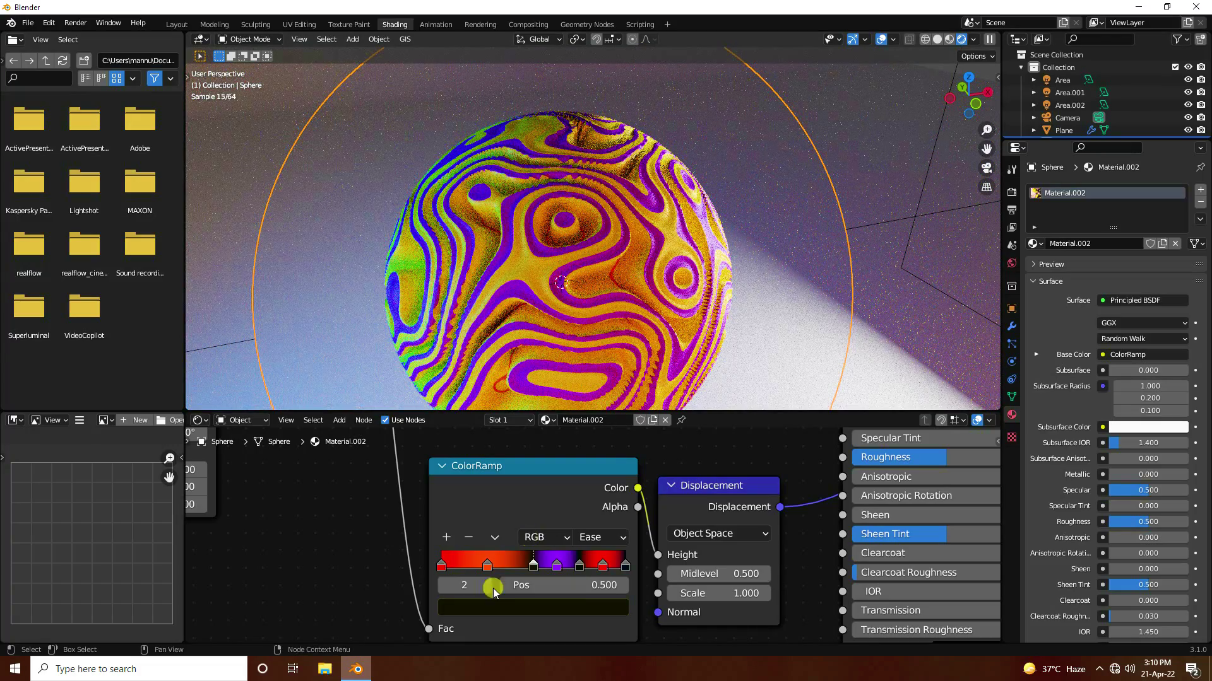
Step: Darken the first red stop, at position 0.000, of the displacement's ColorRamp to near-black, with a value of 0.011
left_click(441, 566)
left_click(514, 608)
left_click_drag(604, 397, 596, 476)
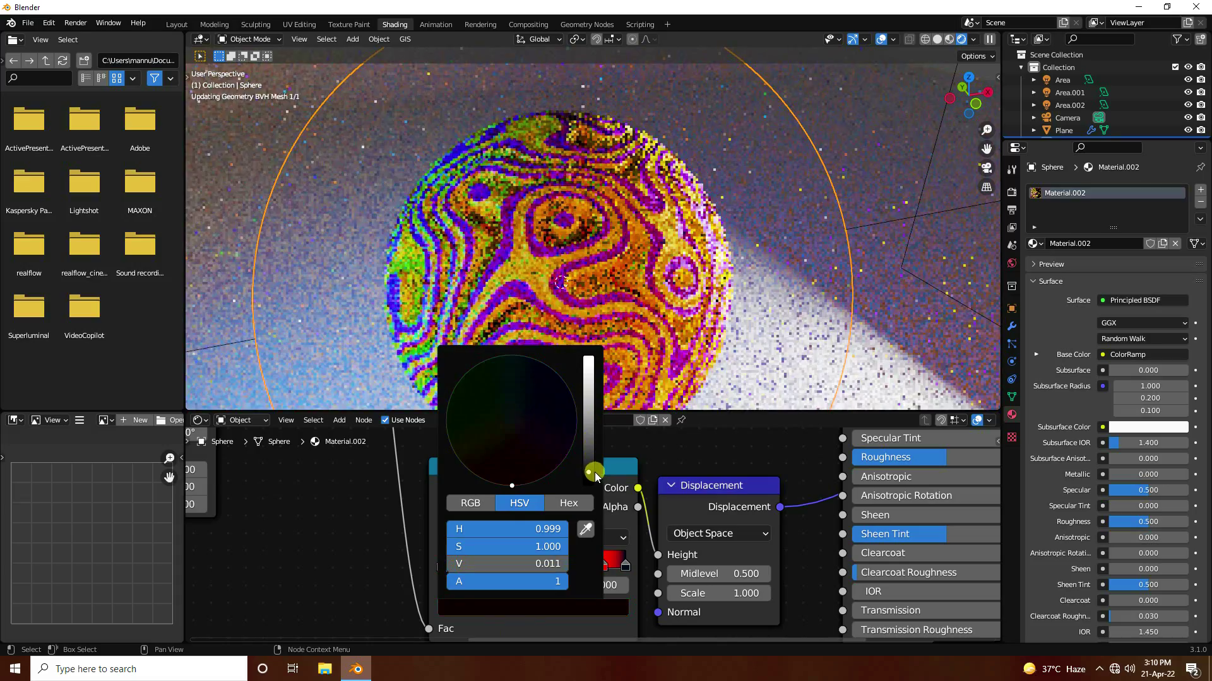
Step: Lower the Displacement node's Midlevel to 0.100
left_click(672, 574)
left_click(673, 574)
left_click(673, 575)
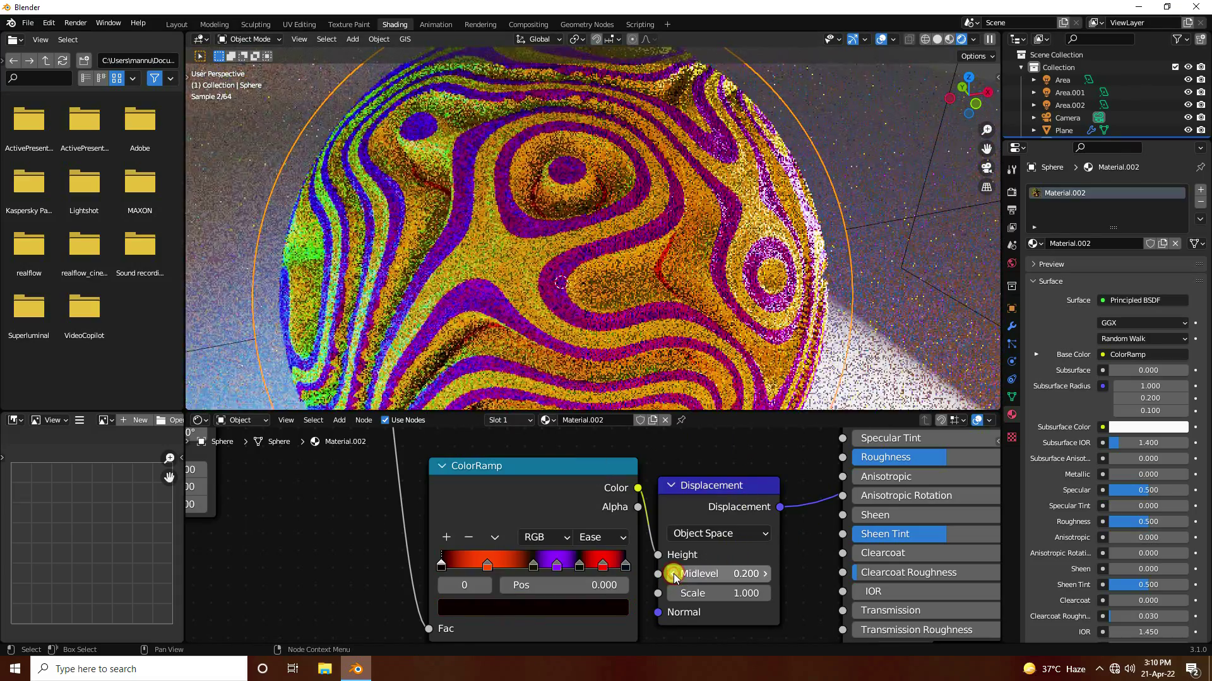
left_click(673, 575)
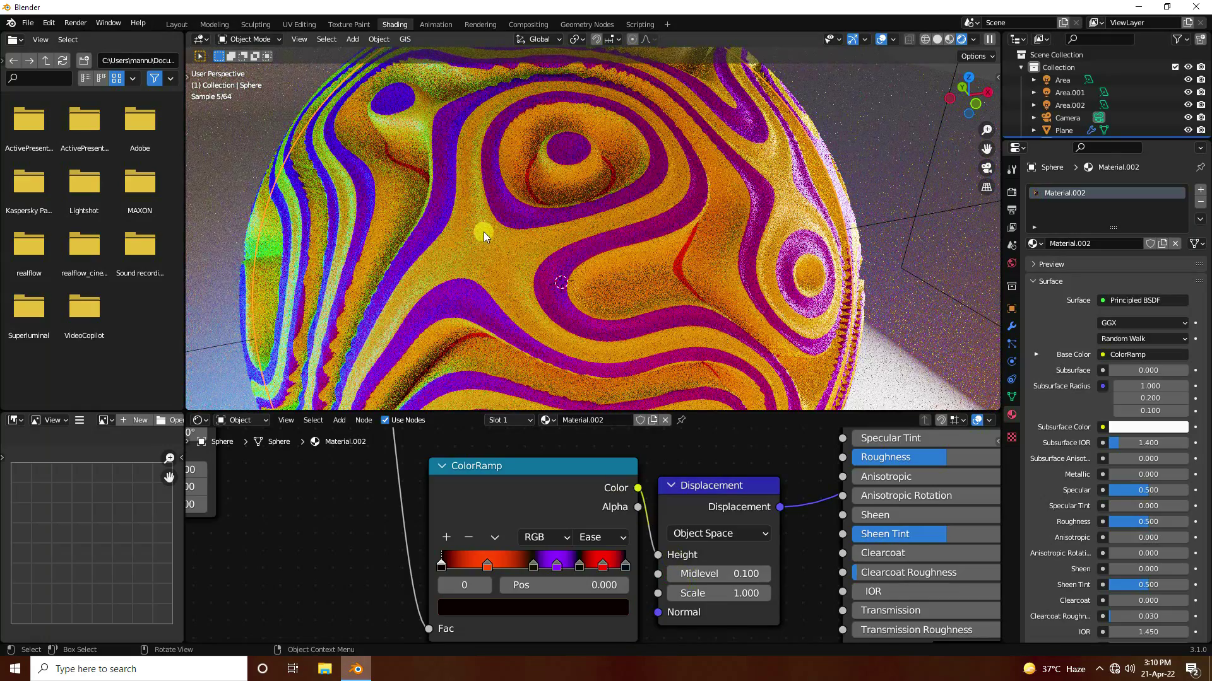
scroll(470, 290, "down", 2)
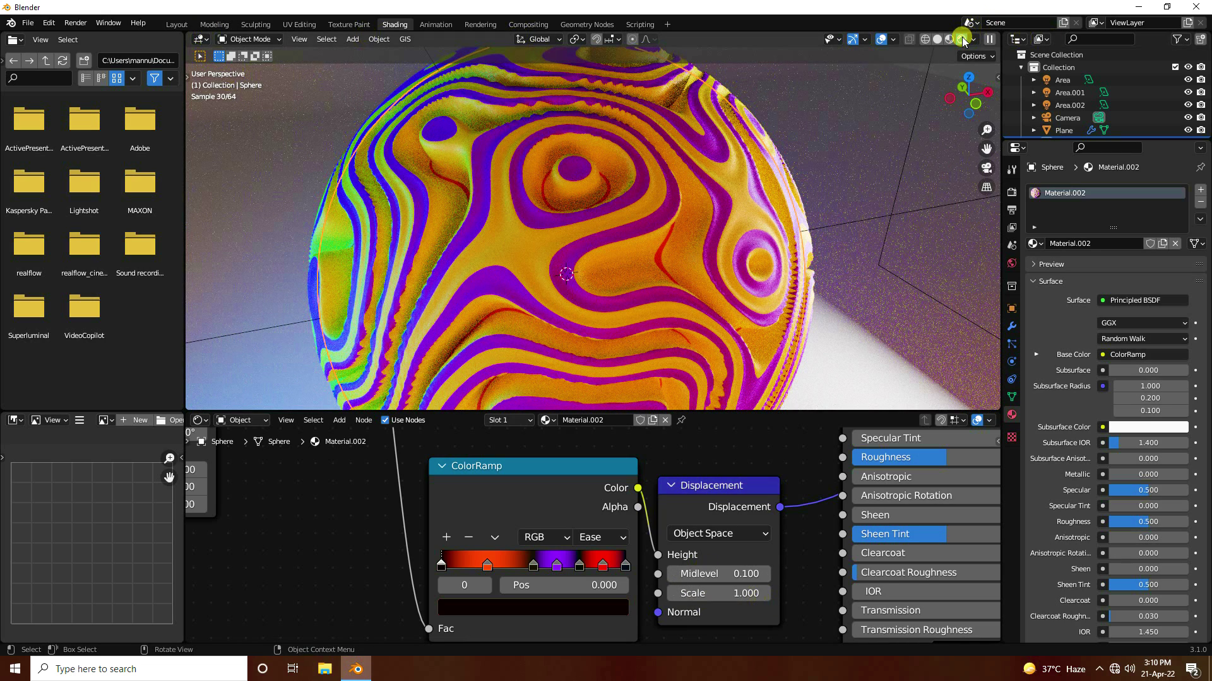
Step: Render a still image from the camera, examine the sphere's surface pattern up close, and close the render window
left_click(75, 23)
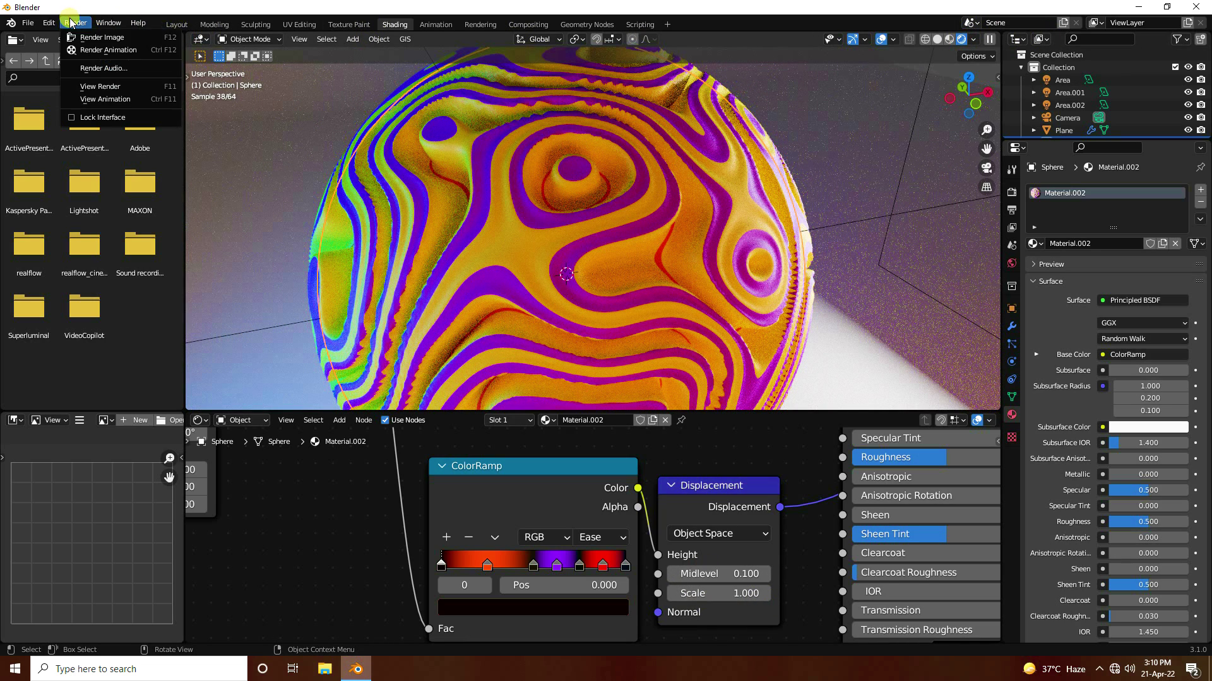
left_click(98, 38)
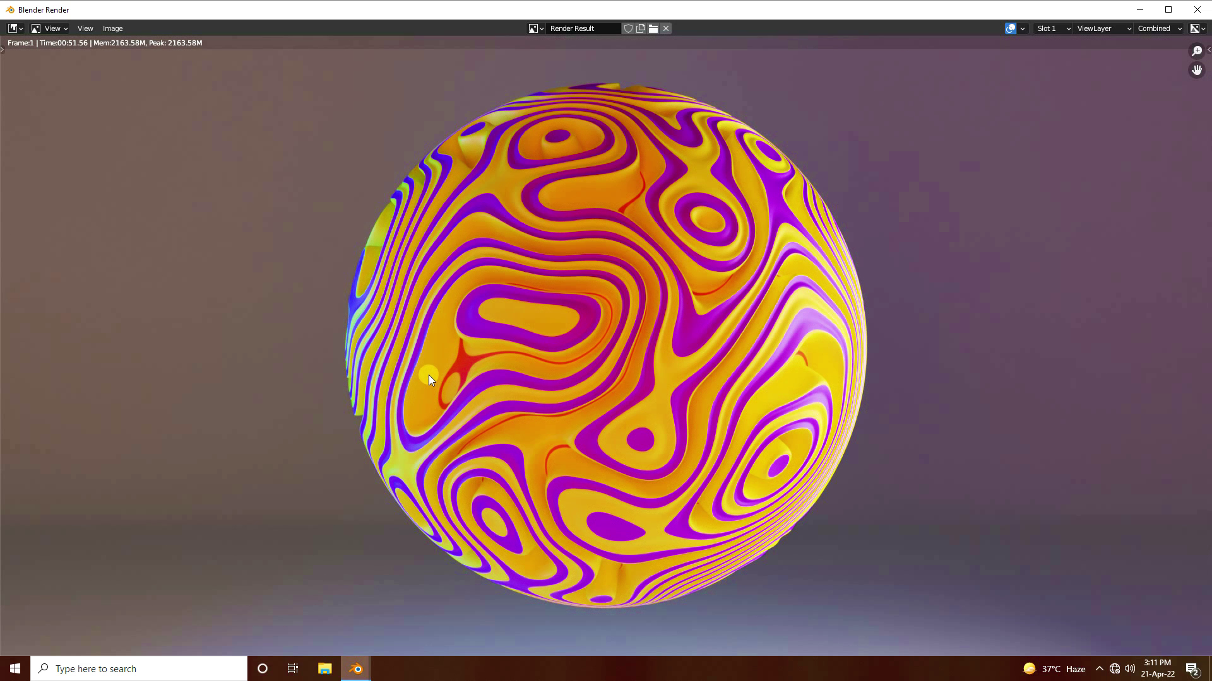
middle_click_drag(632, 467, 658, 408)
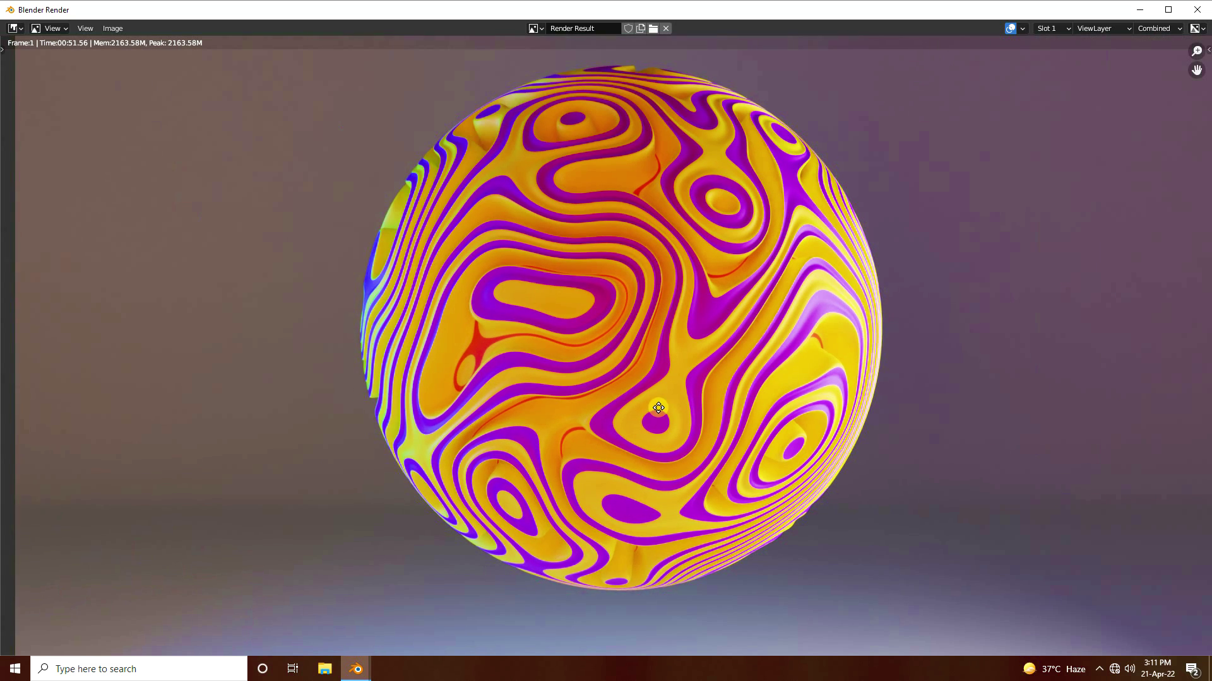
scroll(657, 408, "down", 4)
scroll(584, 407, "up", 5)
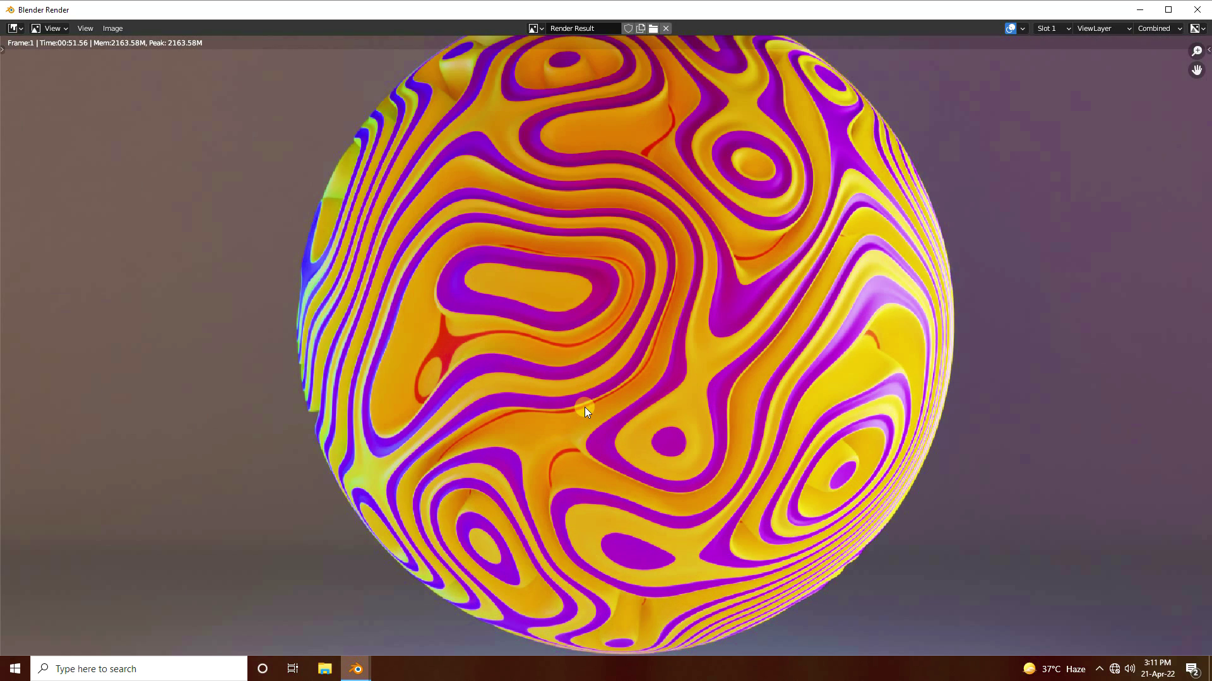
scroll(584, 407, "down", 1)
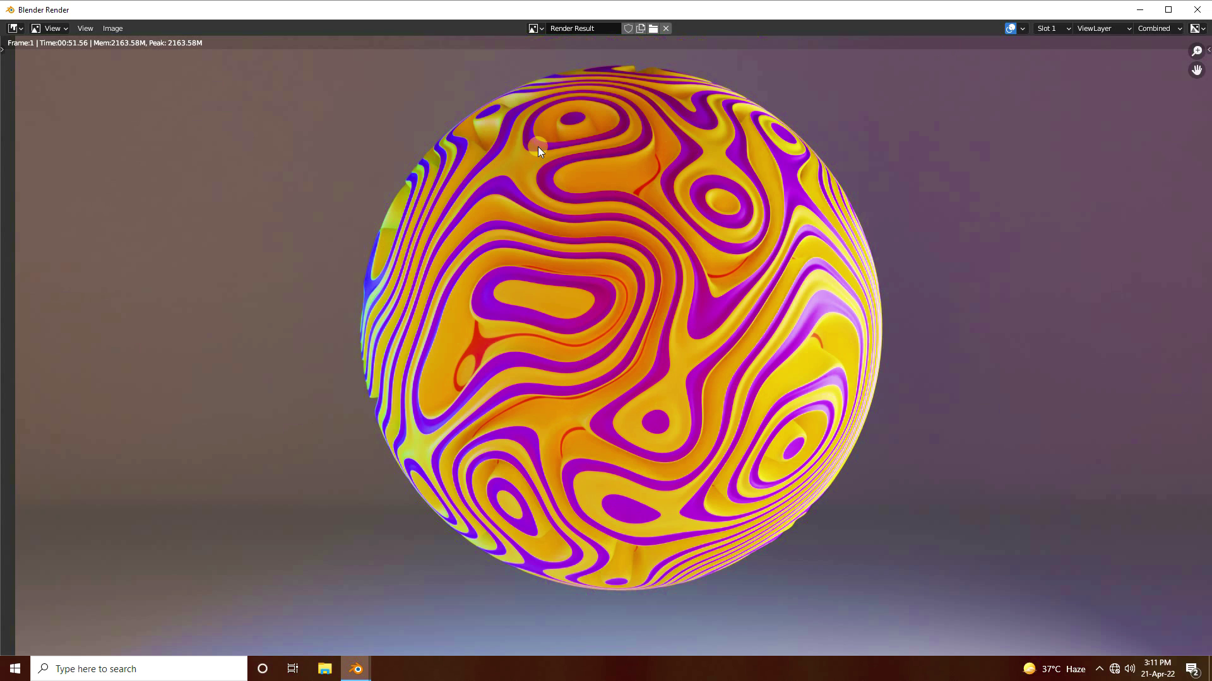
left_click(1194, 11)
Step: Set both the Roughness and the Specular of the sphere's Principled BSDF to 0.1
scroll(549, 508, "up", 4)
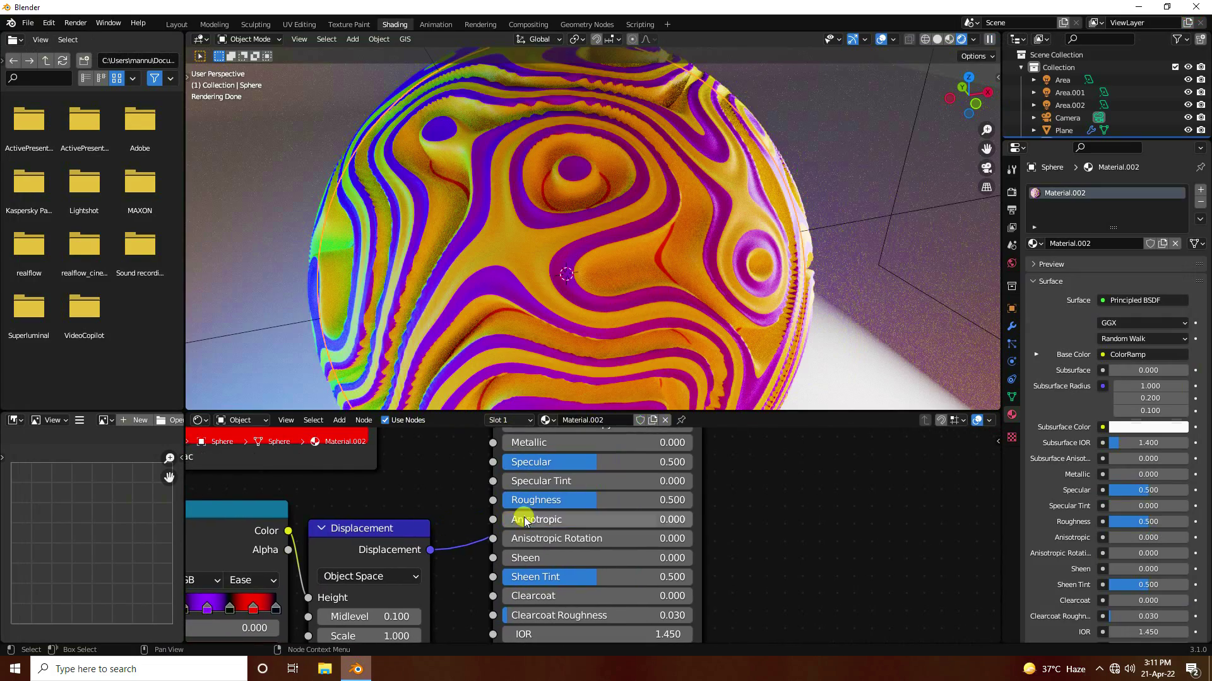
left_click(581, 499)
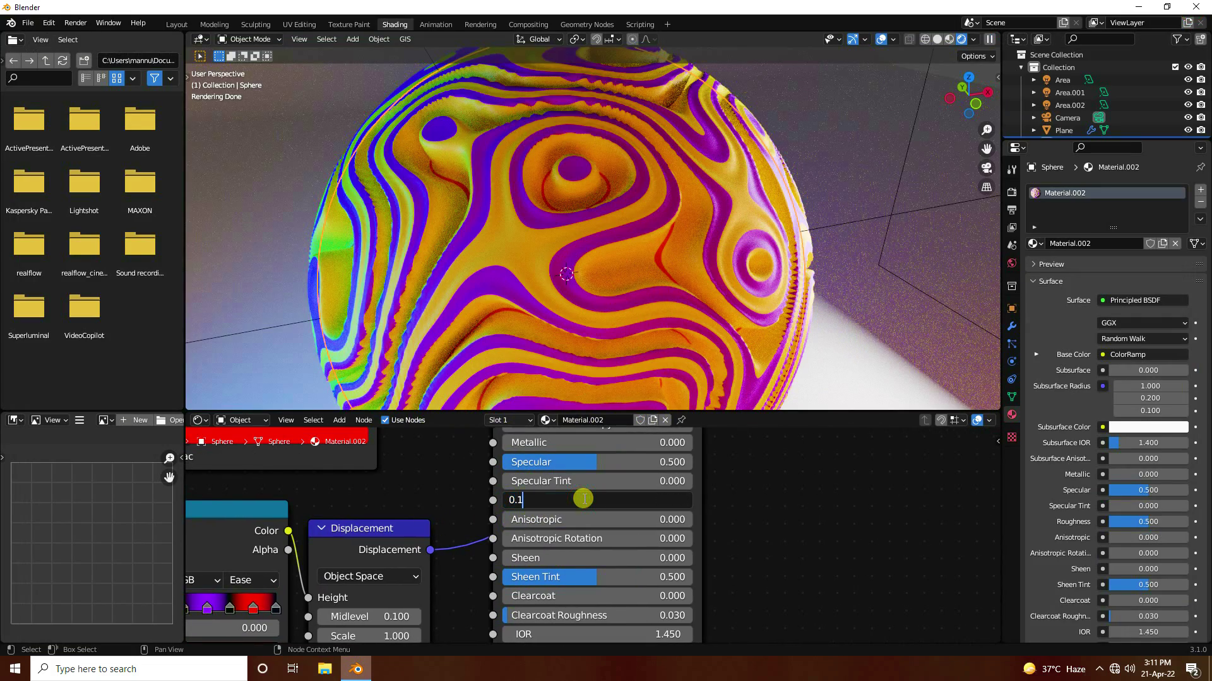
type("0.1")
key("Return")
left_click(551, 462)
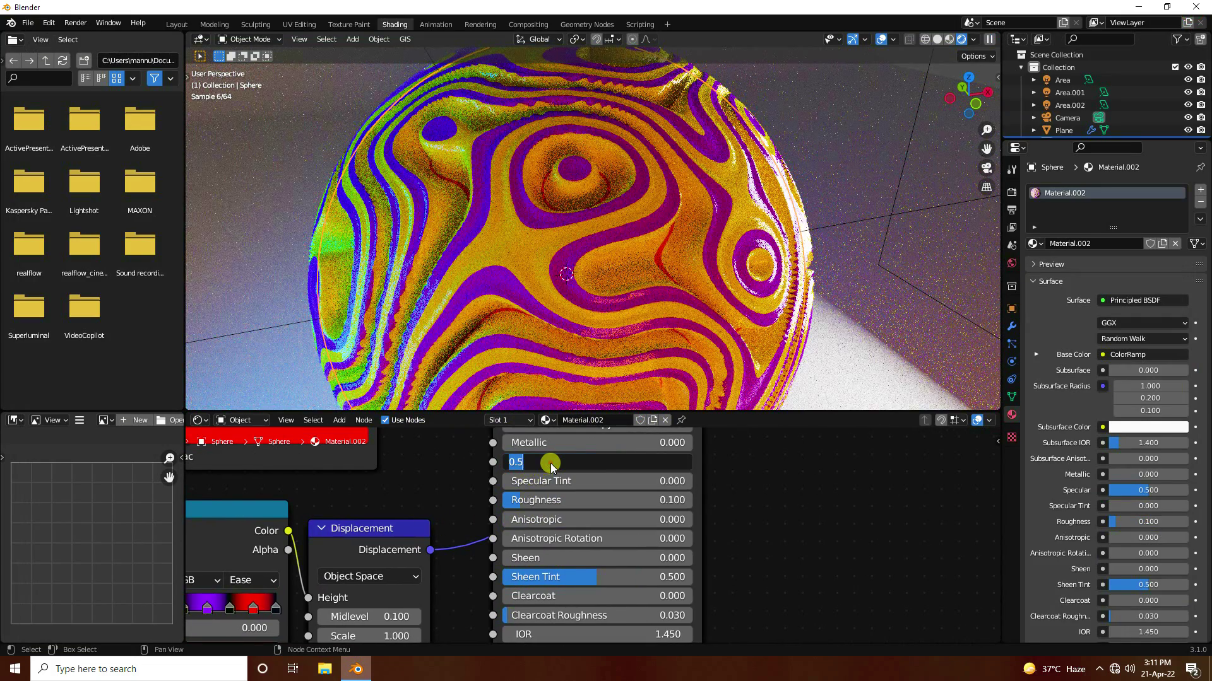
type("0.1")
key("Return")
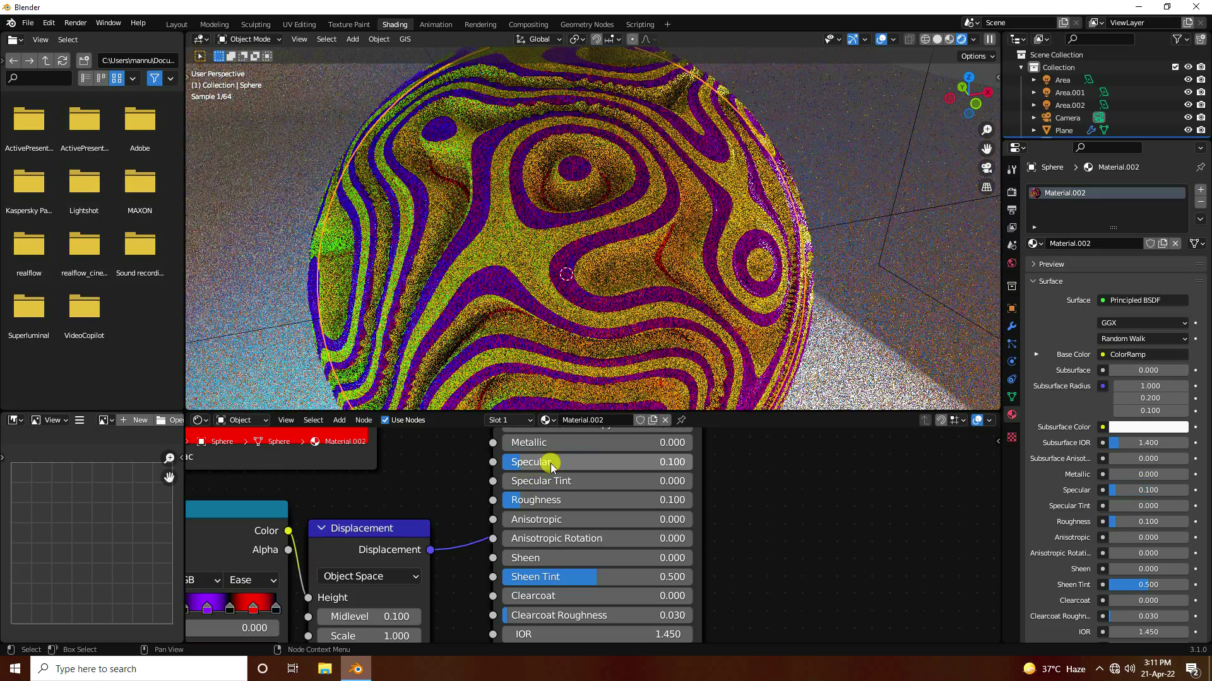
Step: Return to the Layout workspace and show the camera view with Material Preview shading
scroll(788, 501, "down", 4)
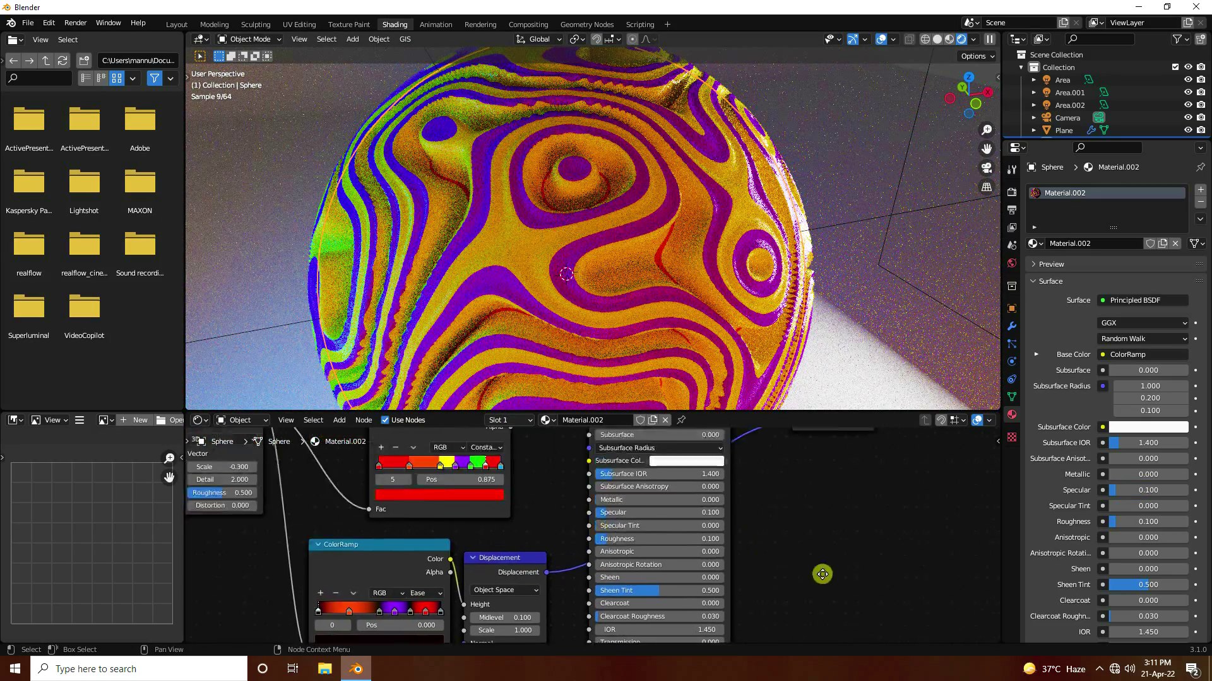
scroll(602, 582, "down", 1)
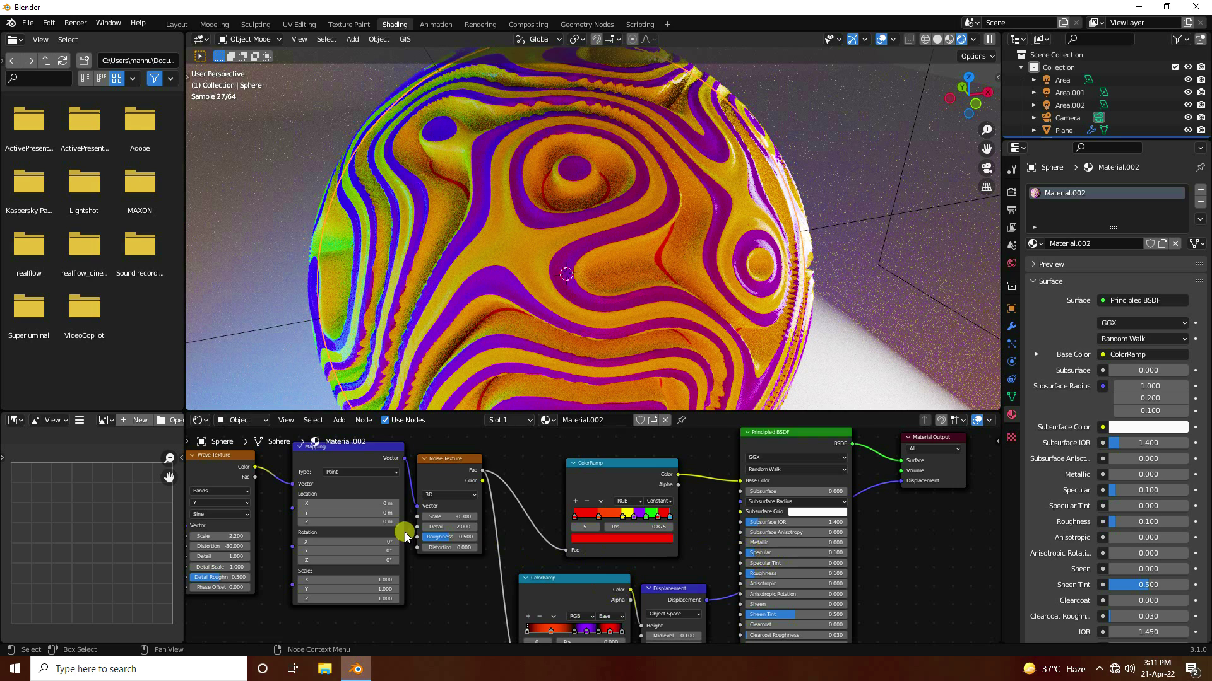
middle_click_drag(428, 573, 499, 577)
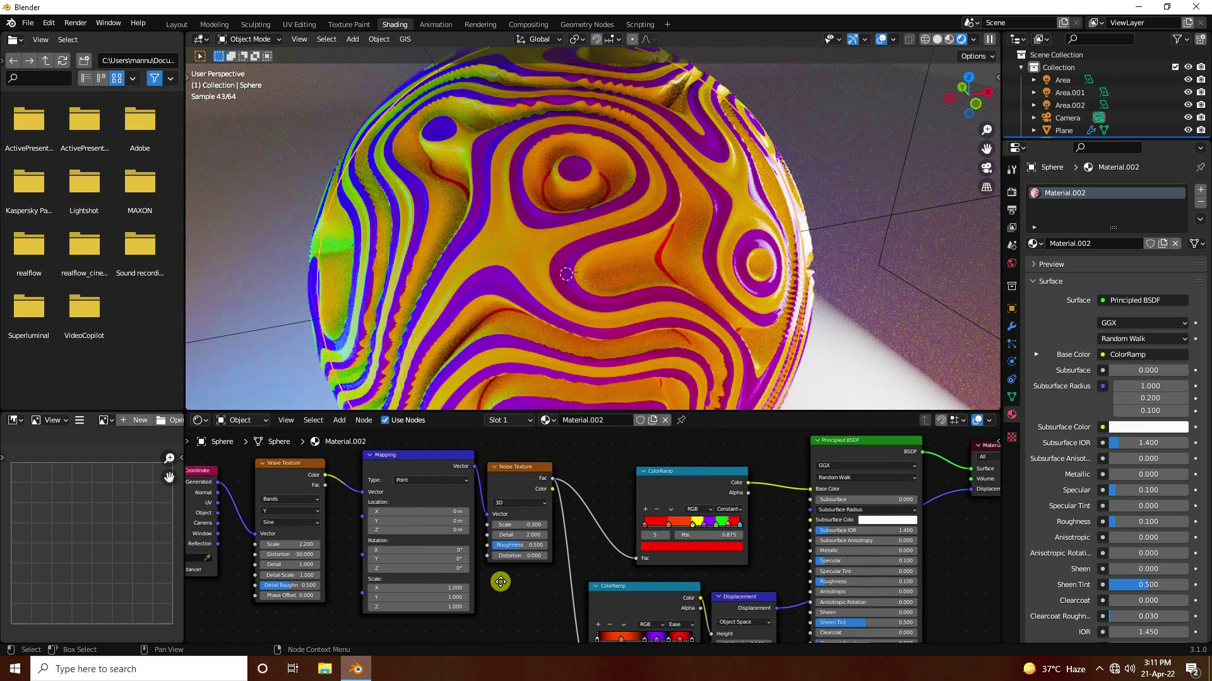
left_click(171, 24)
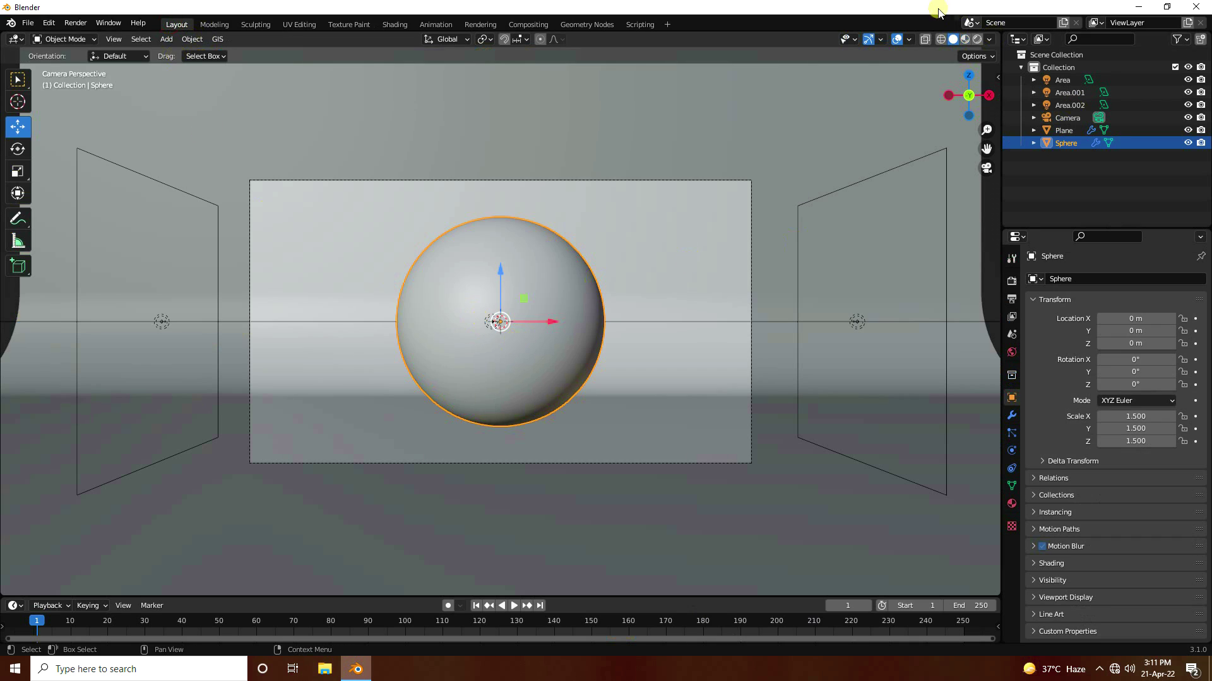
left_click(965, 40)
scroll(487, 275, "up", 2)
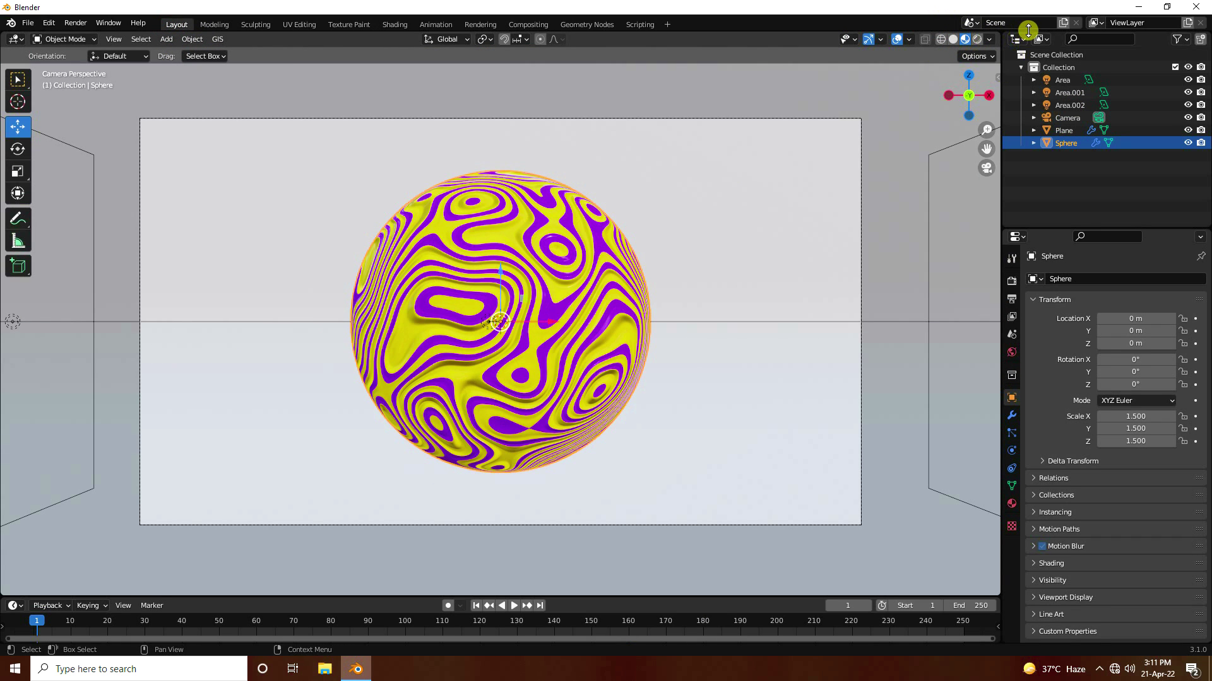
Step: Split the 3D viewport vertically, turn the new area into a Shader Editor, and bring the Wave Texture node into view
left_click_drag(995, 34, 532, 76)
left_click(547, 39)
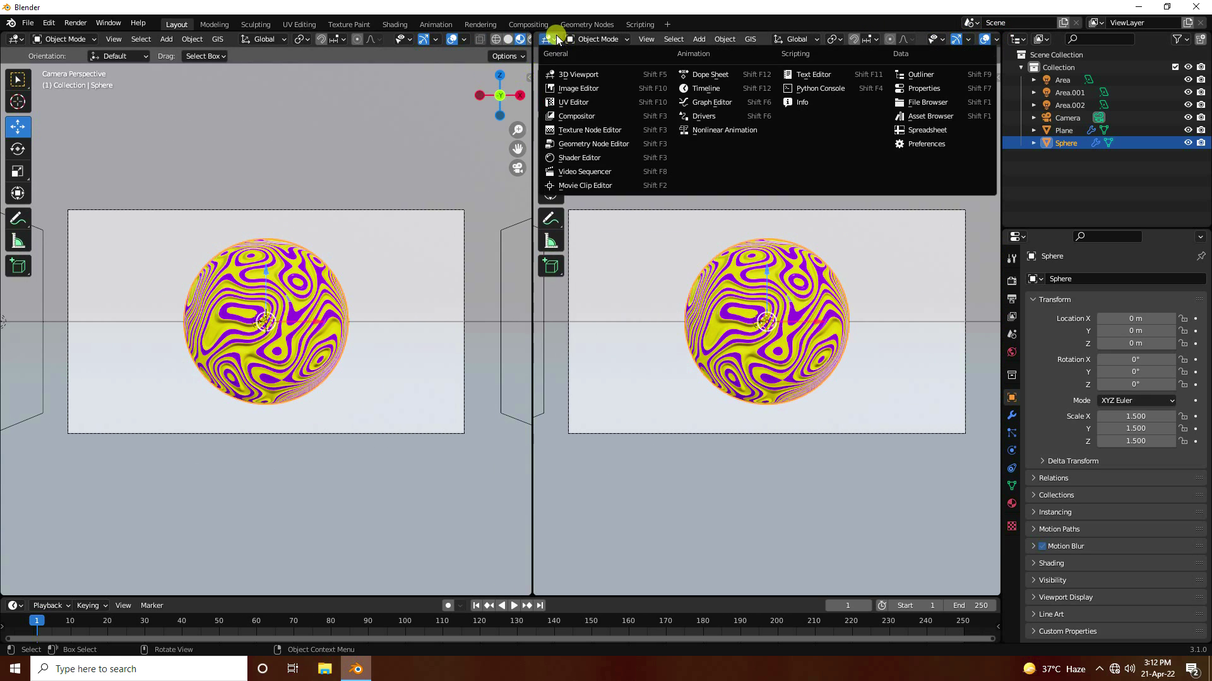
left_click(580, 155)
key("KP_Decimal")
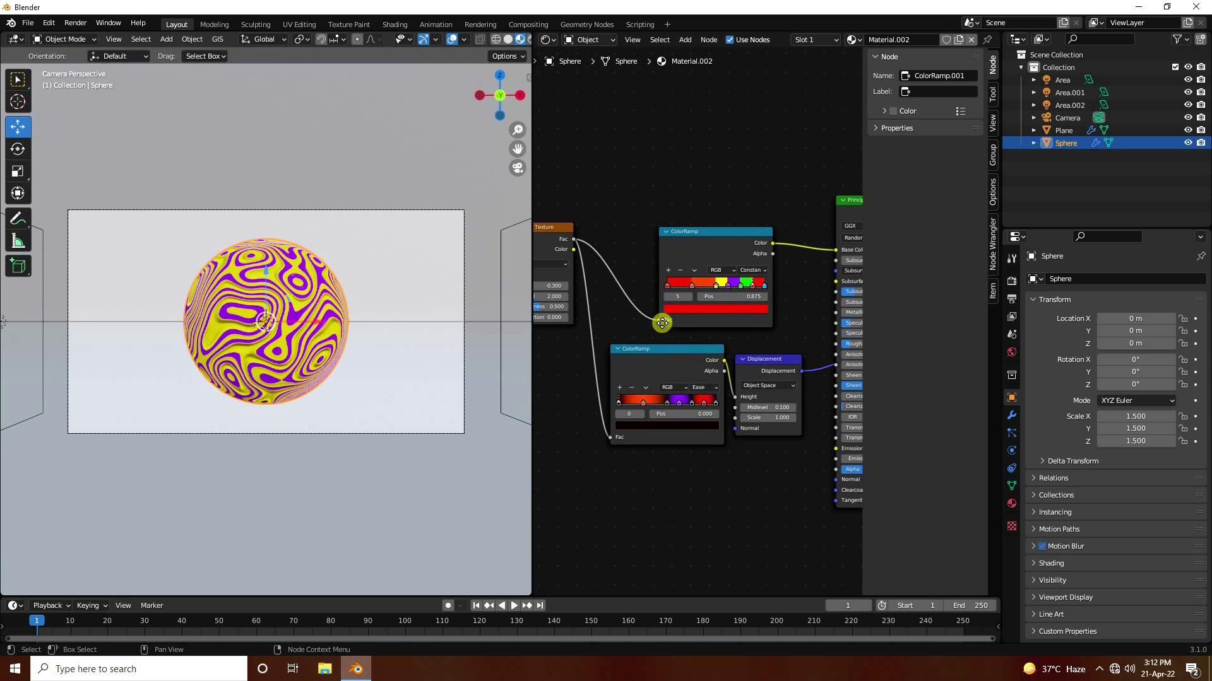
middle_click_drag(551, 355, 778, 398)
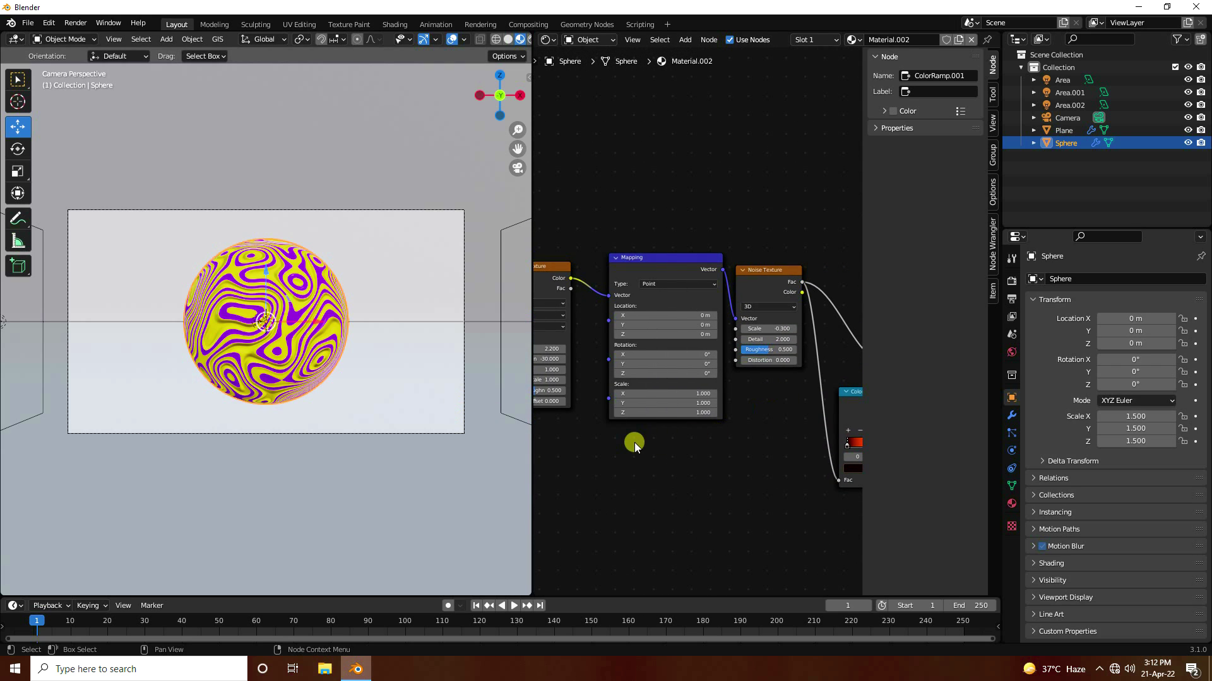
middle_click_drag(646, 440, 765, 440)
Step: Set the animation's end frame to 500
left_click(977, 606)
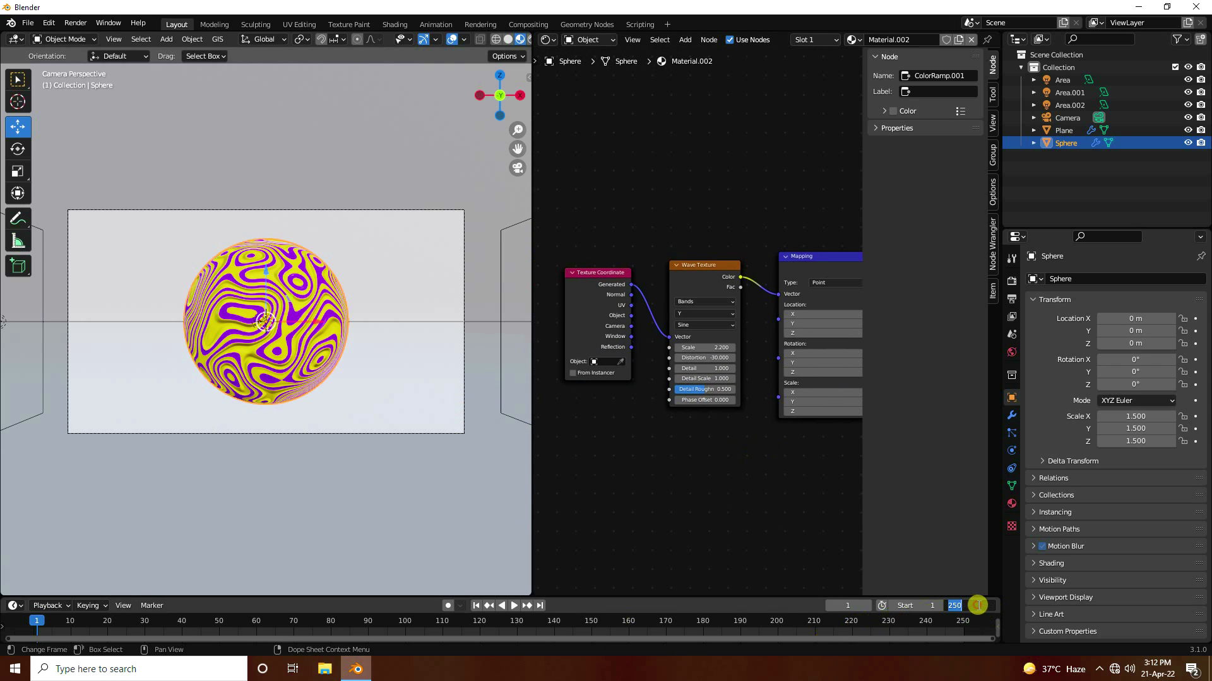
type("500")
key("Return")
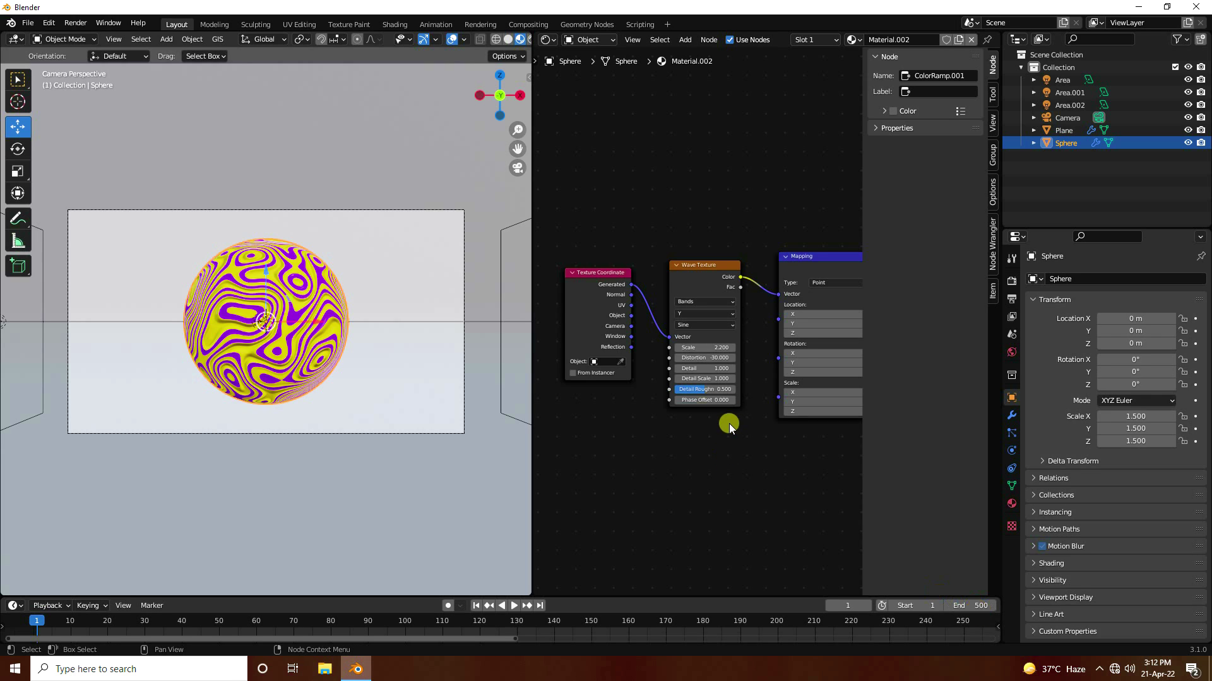
Step: Insert a keyframe on the Wave Texture's Distortion at -30 on frame 1
scroll(713, 363, "up", 3)
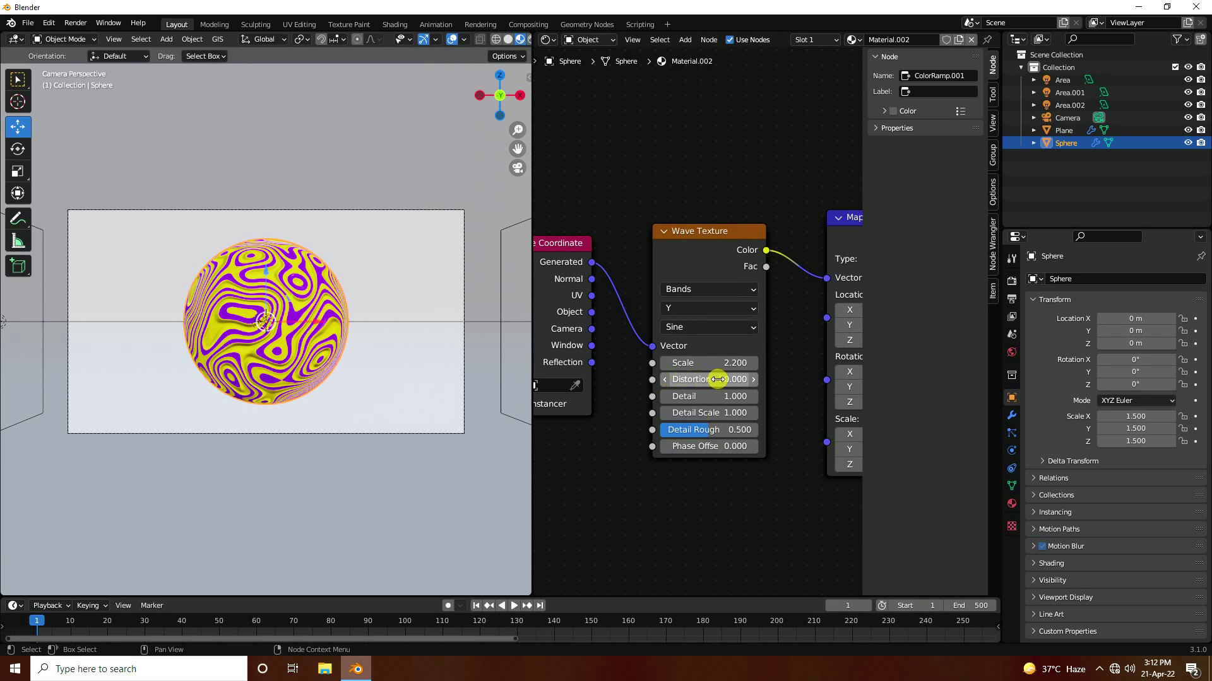
left_click(685, 381)
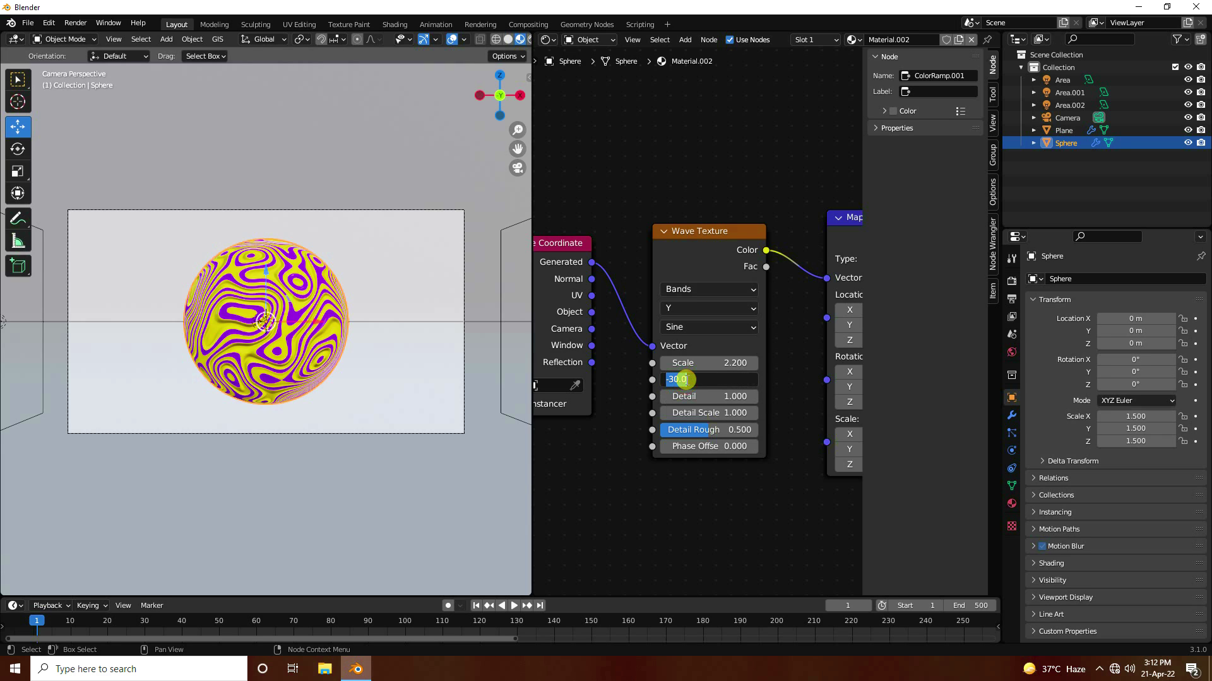
key("Return")
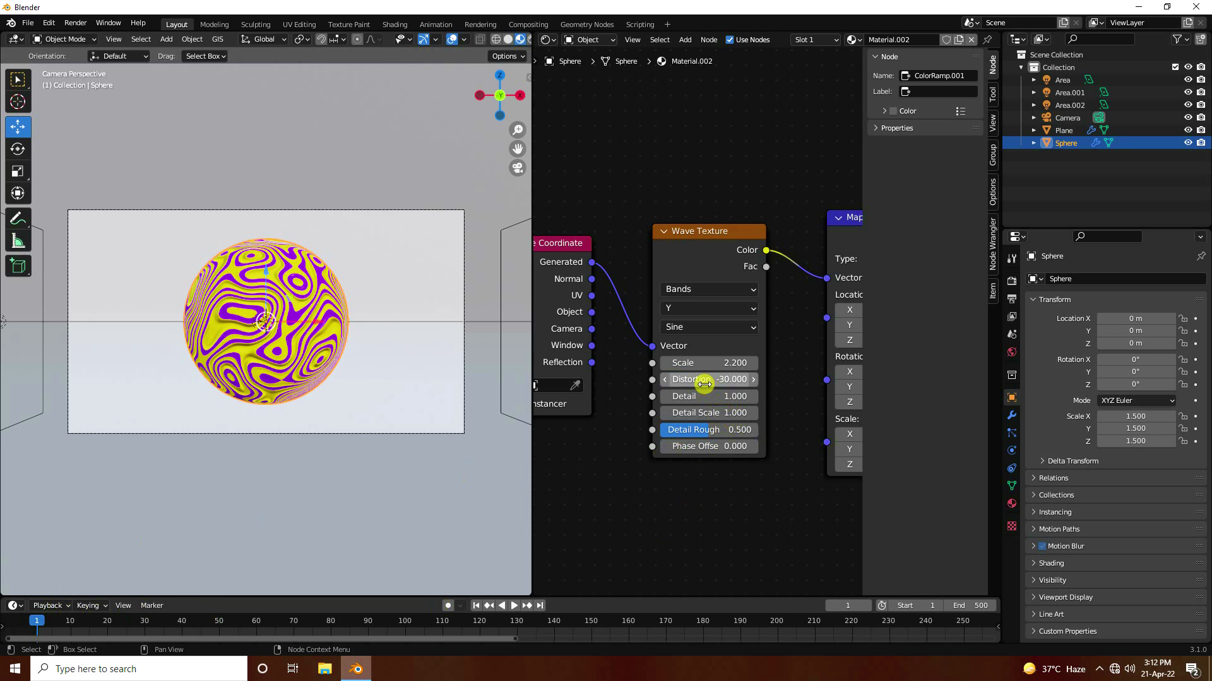
key("i")
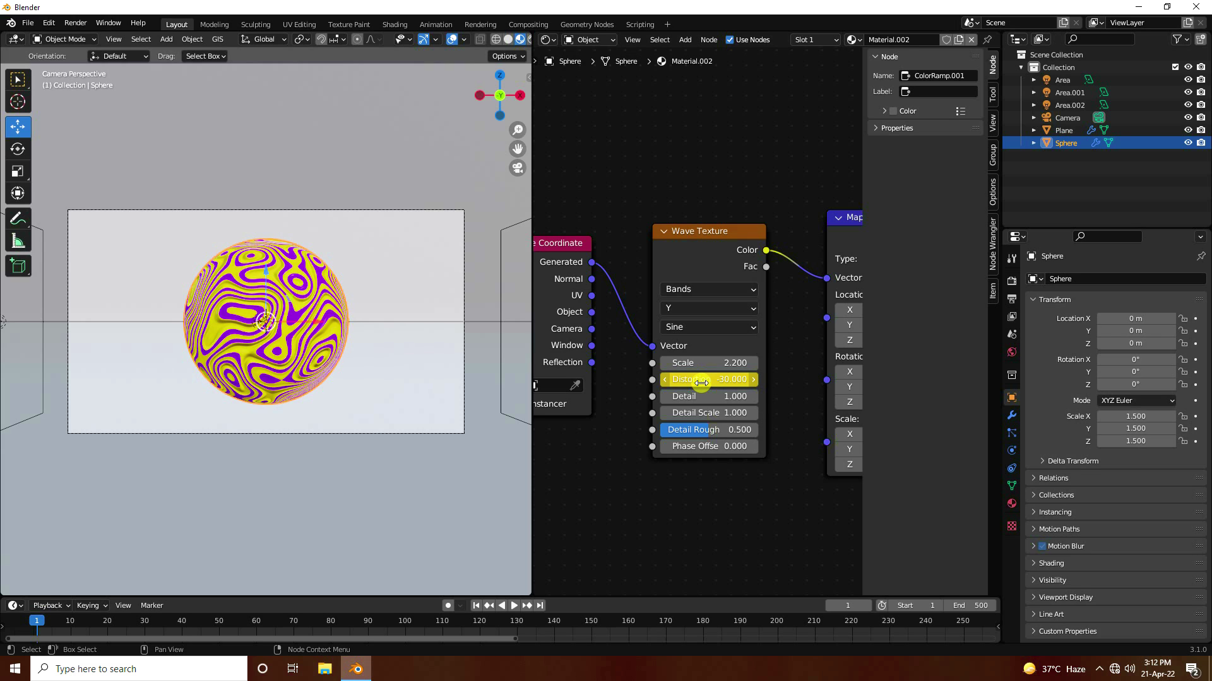
Step: Go to frame 500, set the Wave Texture's Distortion to 40 and keyframe it
left_click_drag(512, 639, 1052, 657)
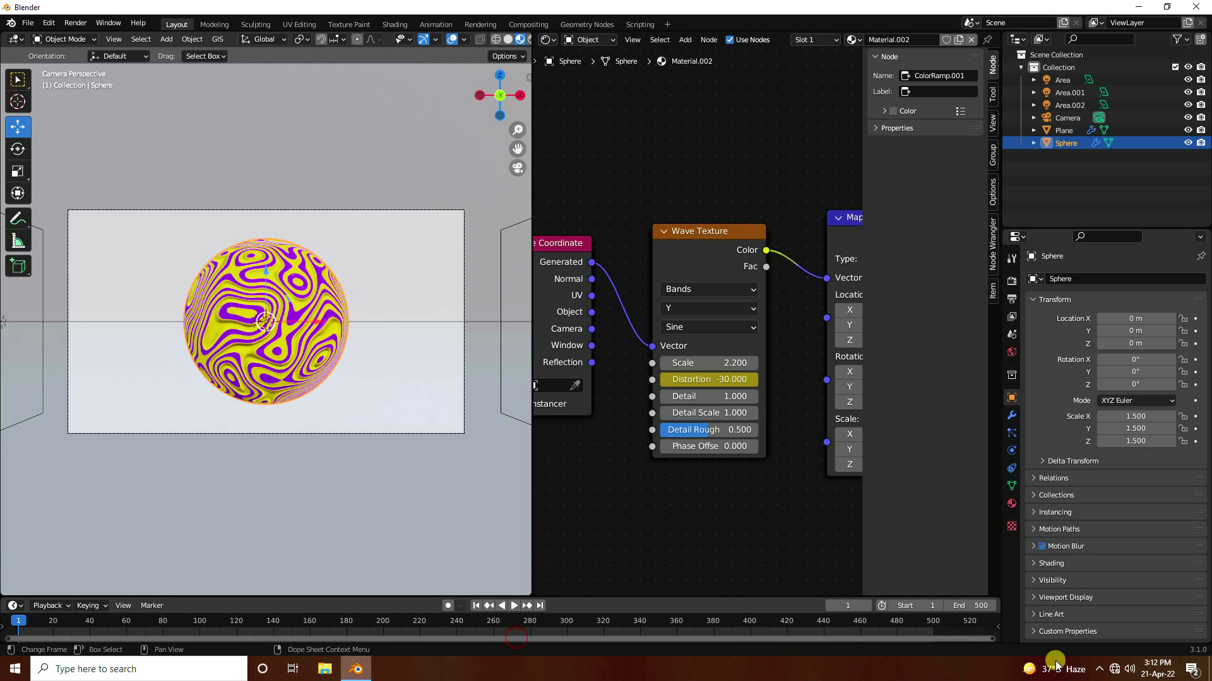
left_click(540, 606)
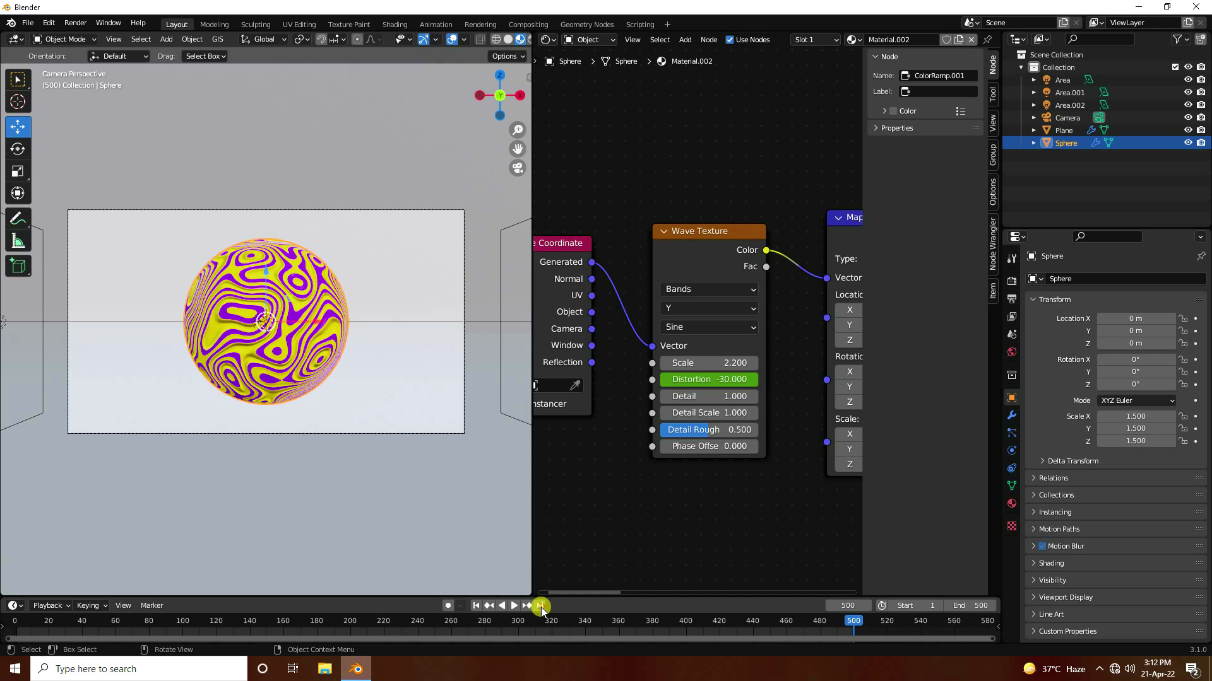
left_click(714, 382)
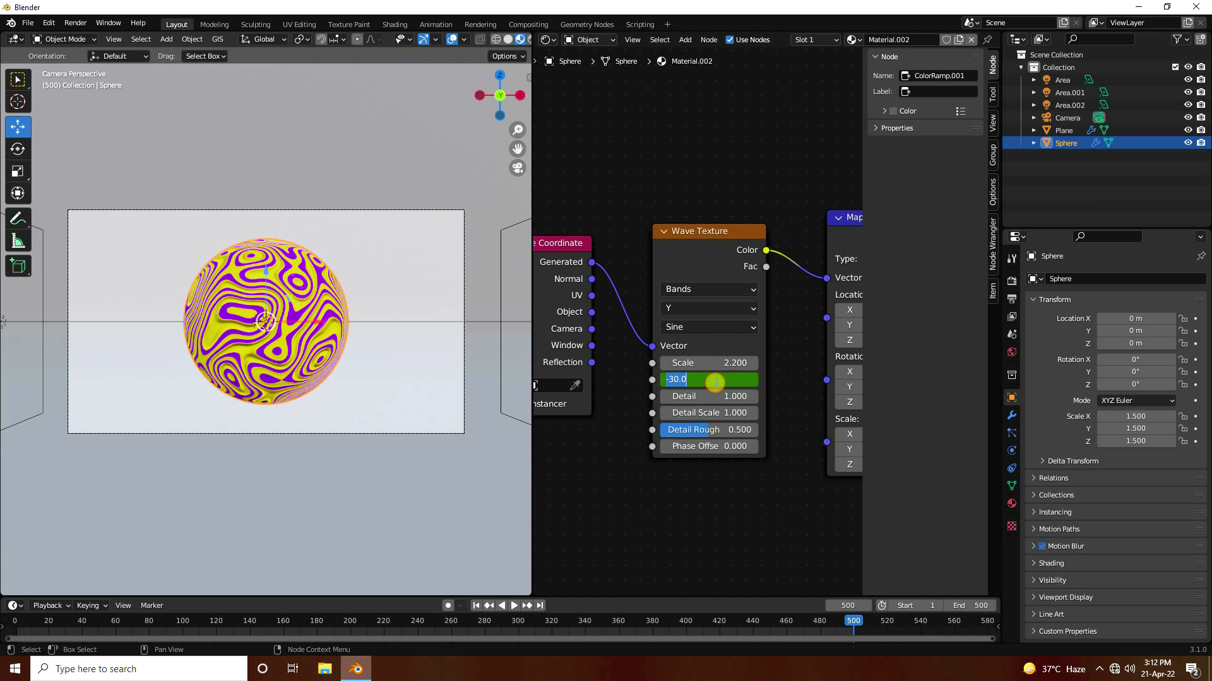
type("40")
key("Return")
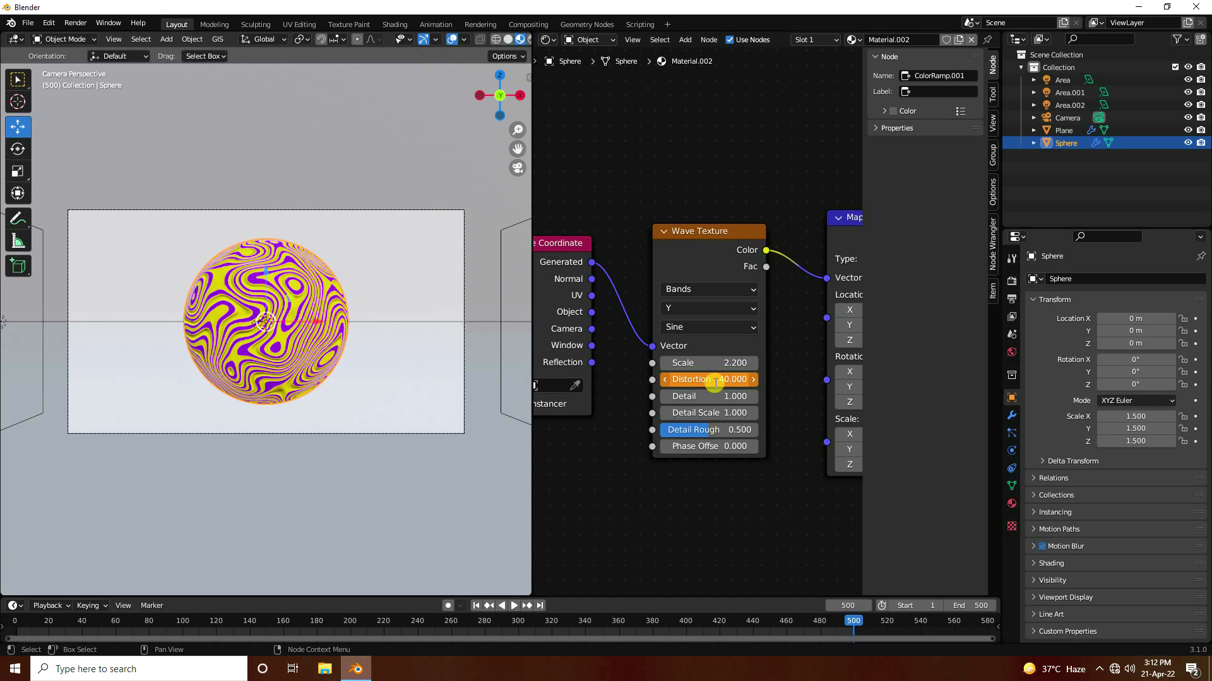
Step: Play the distortion animation from frame 1 to check how the sphere's wave pattern moves, and stop playback
left_click(475, 606)
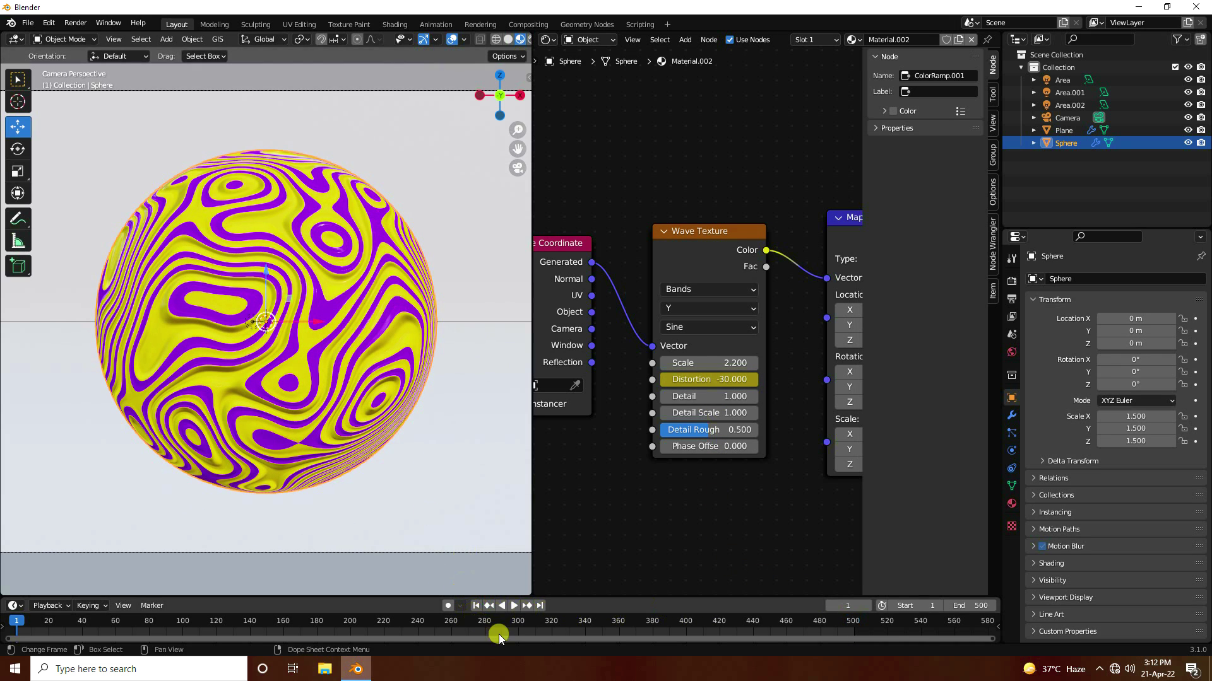
left_click(514, 606)
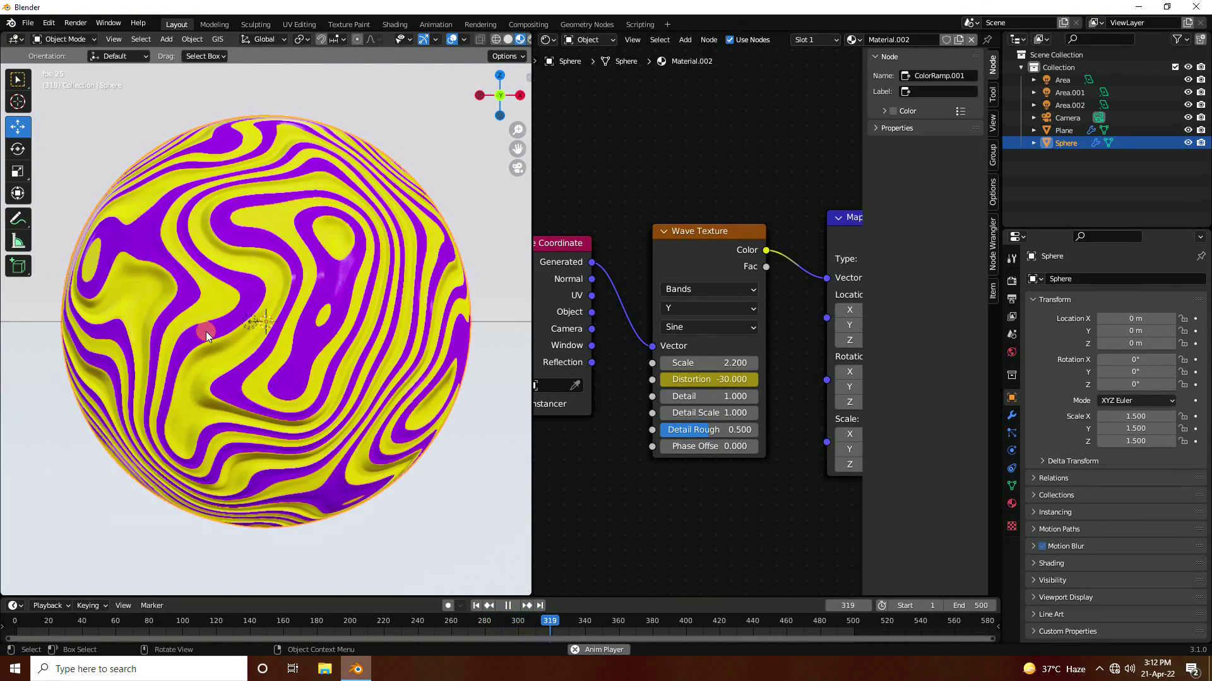
key("space")
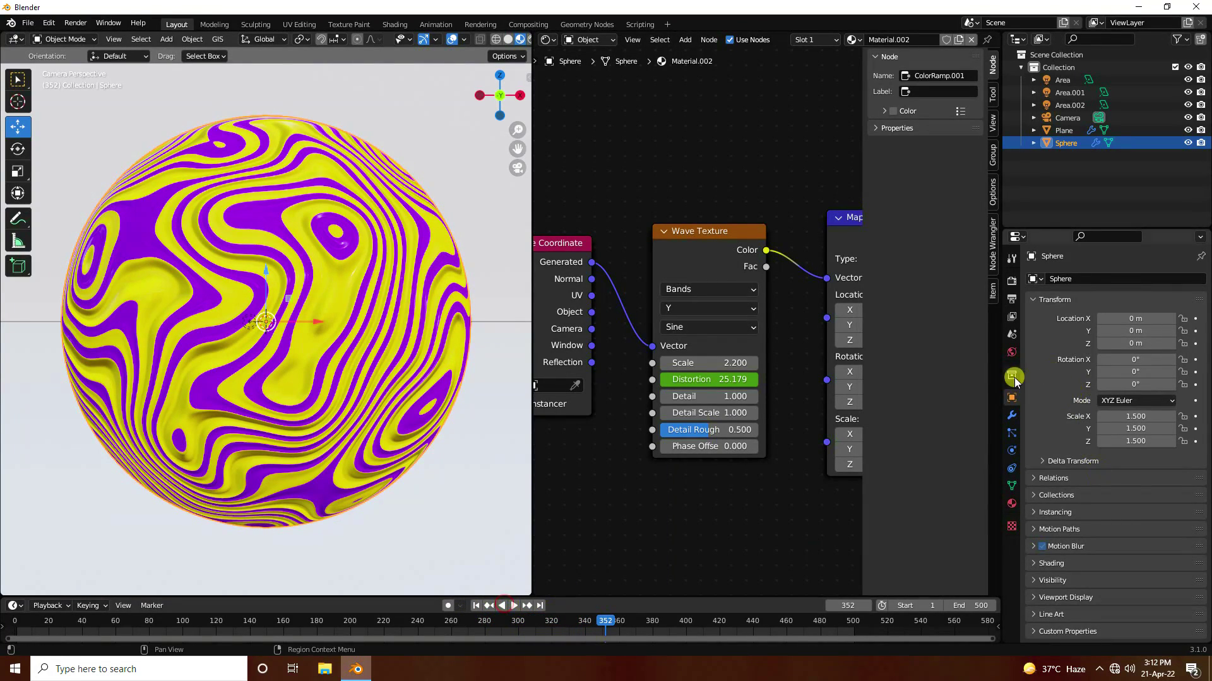
Step: Browse for the render output location and create a folder named "new ren" on the Desktop
left_click(1012, 300)
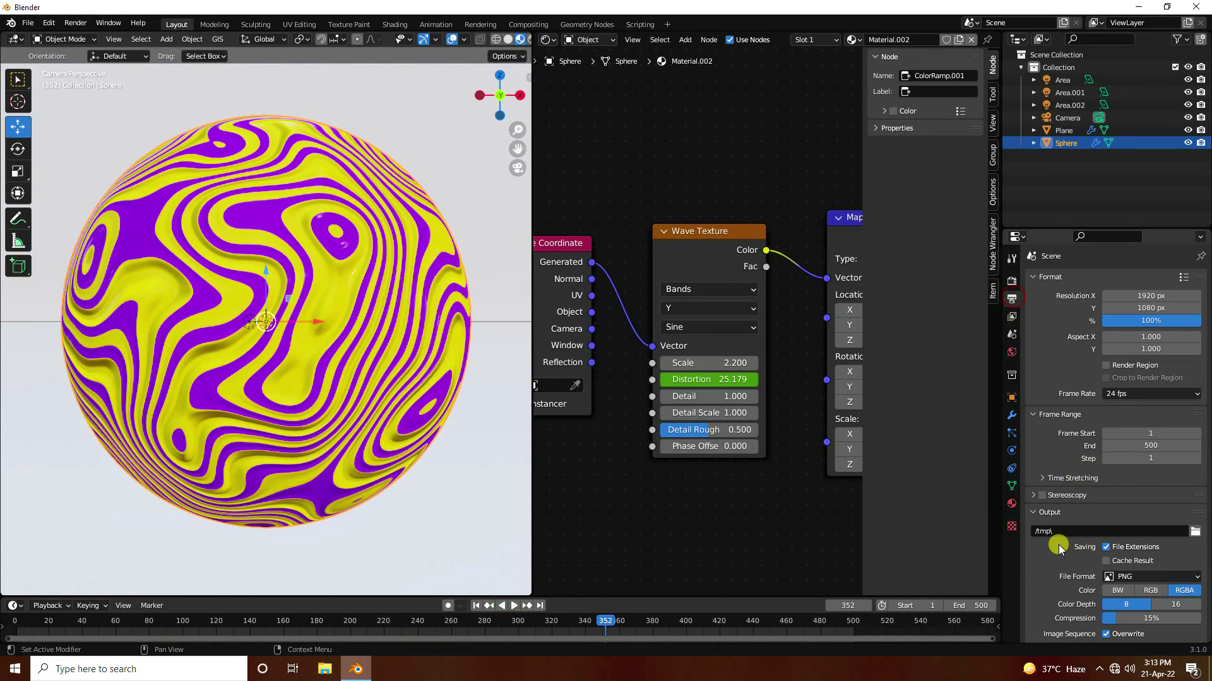
left_click(1194, 531)
left_click(171, 292)
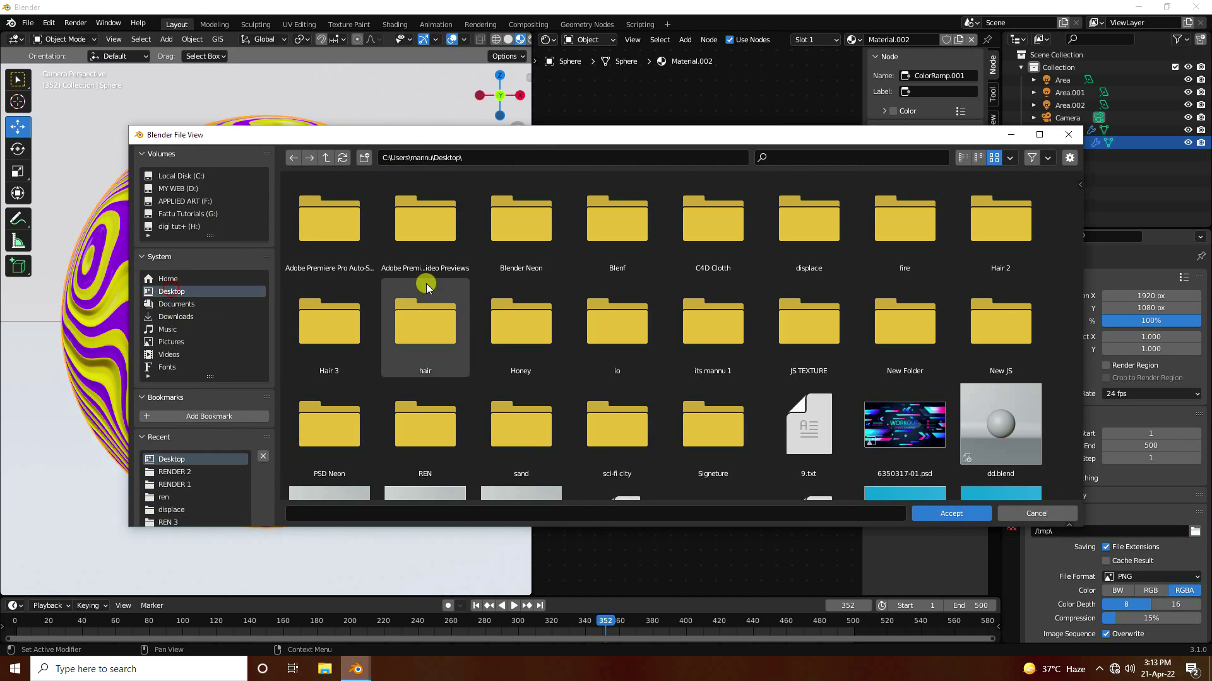
right_click(475, 275)
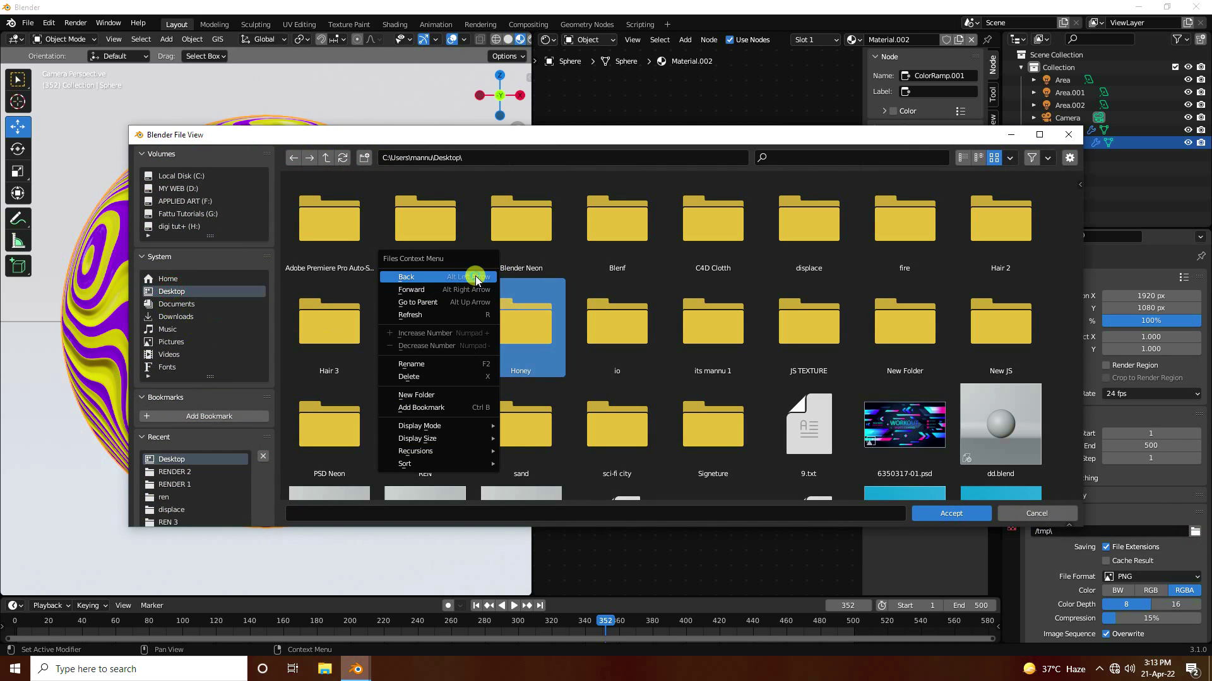
left_click(441, 393)
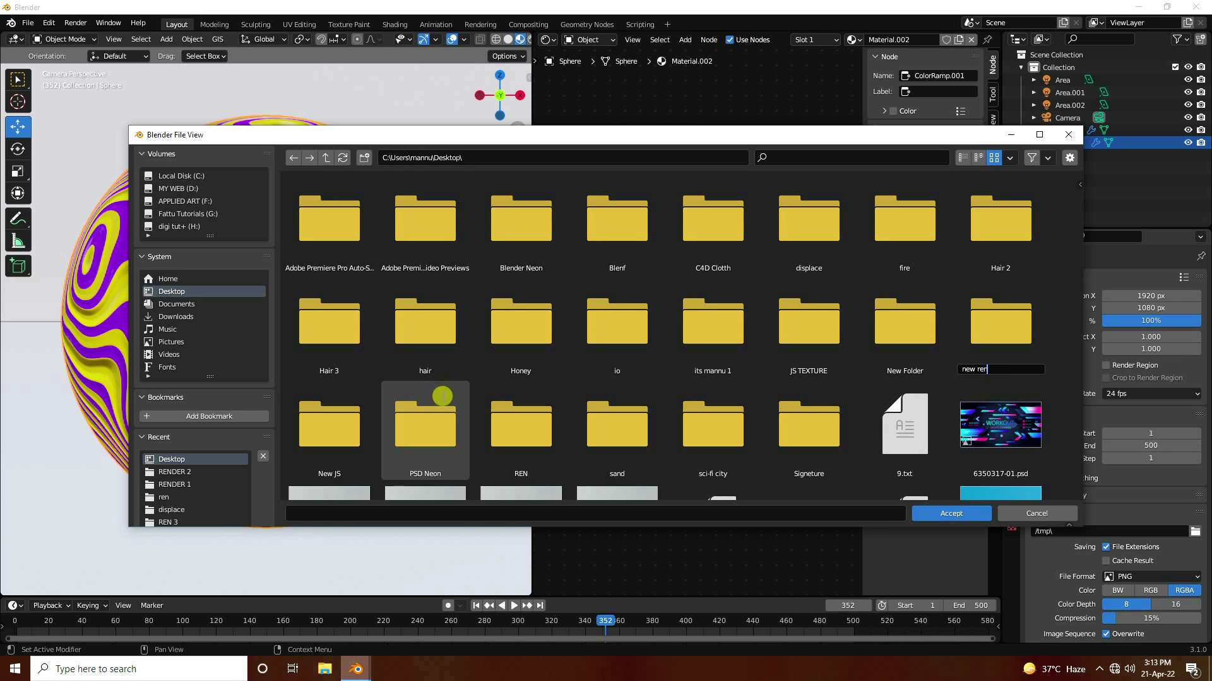
type("new ren")
key("Return")
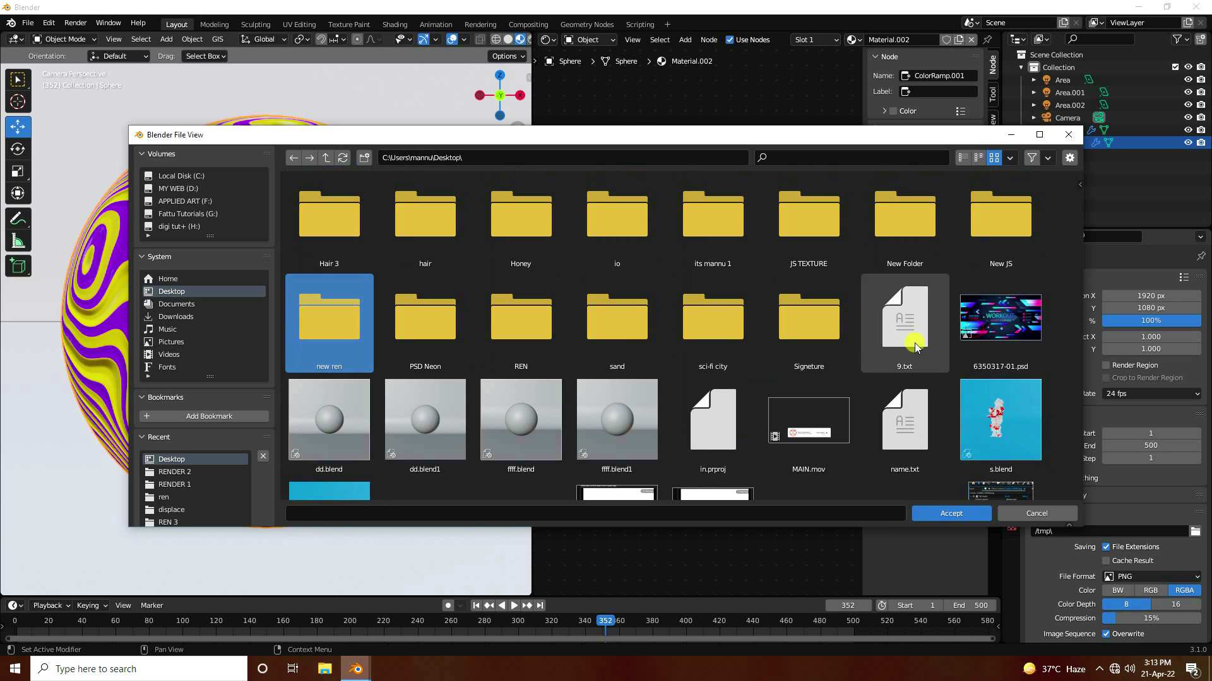
Step: Set the render output path to the "new ren" folder with the file name 1
double_click(334, 346)
left_click(377, 514)
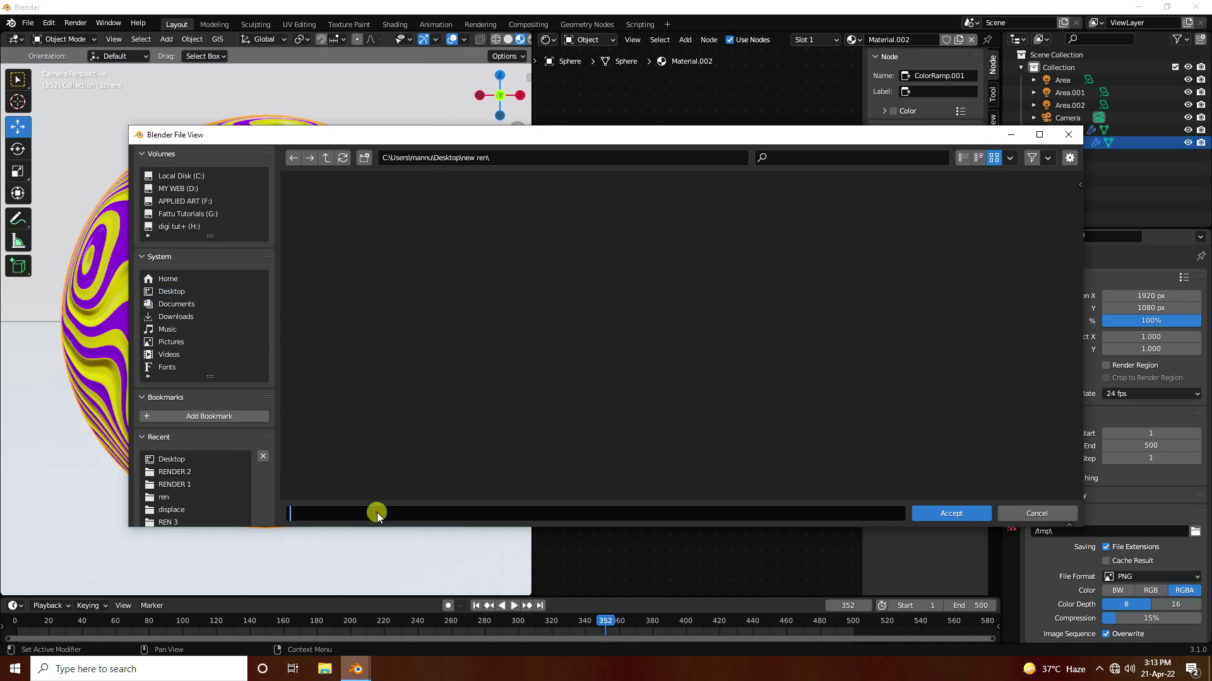
left_click(950, 513)
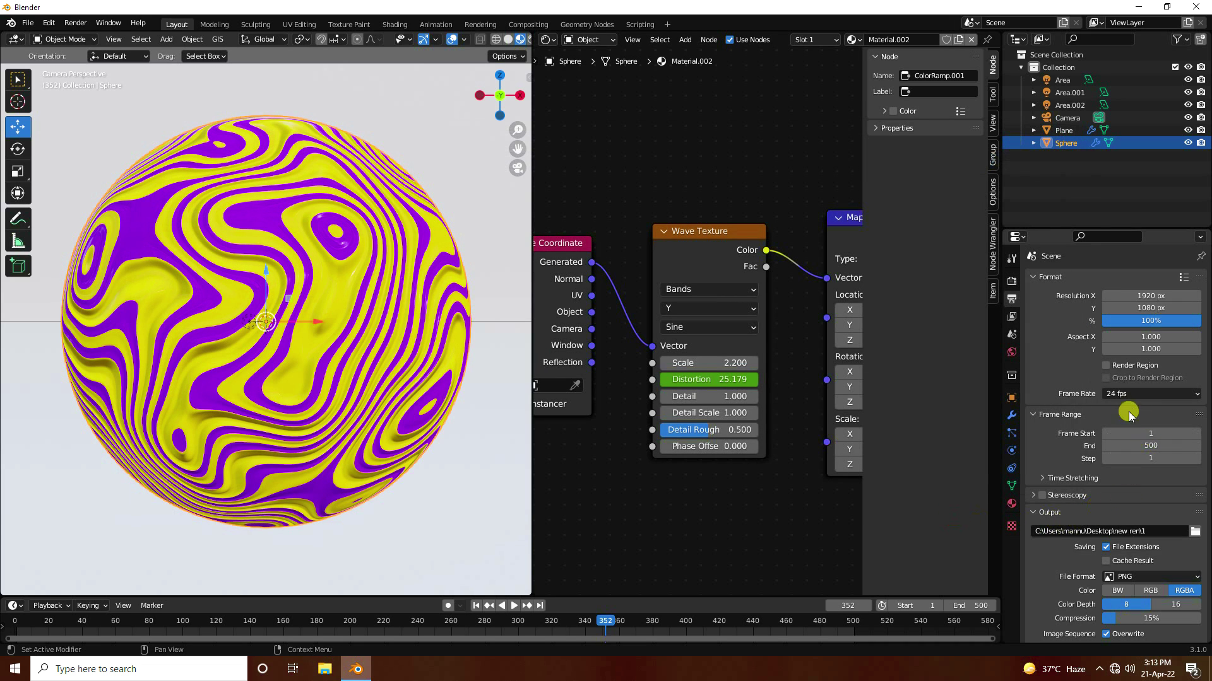
Step: Set the output frame rate to 30 fps and preview the start of the animation from frame 1
left_click(1120, 393)
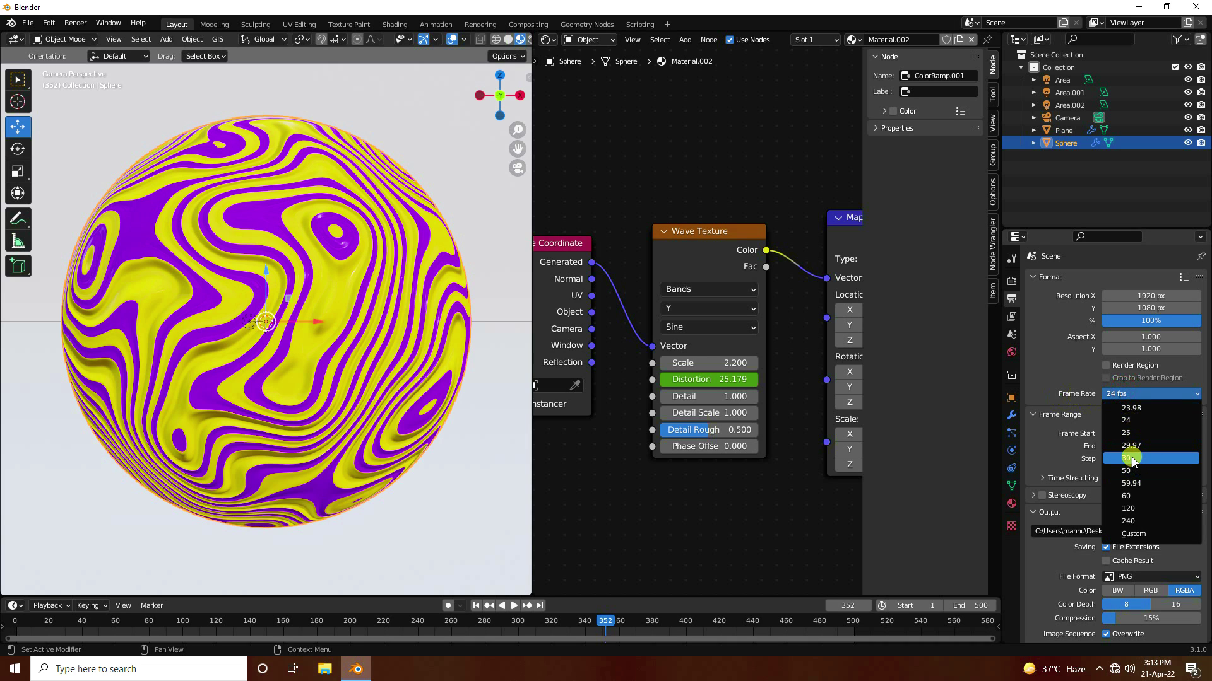
left_click(1129, 458)
left_click(477, 605)
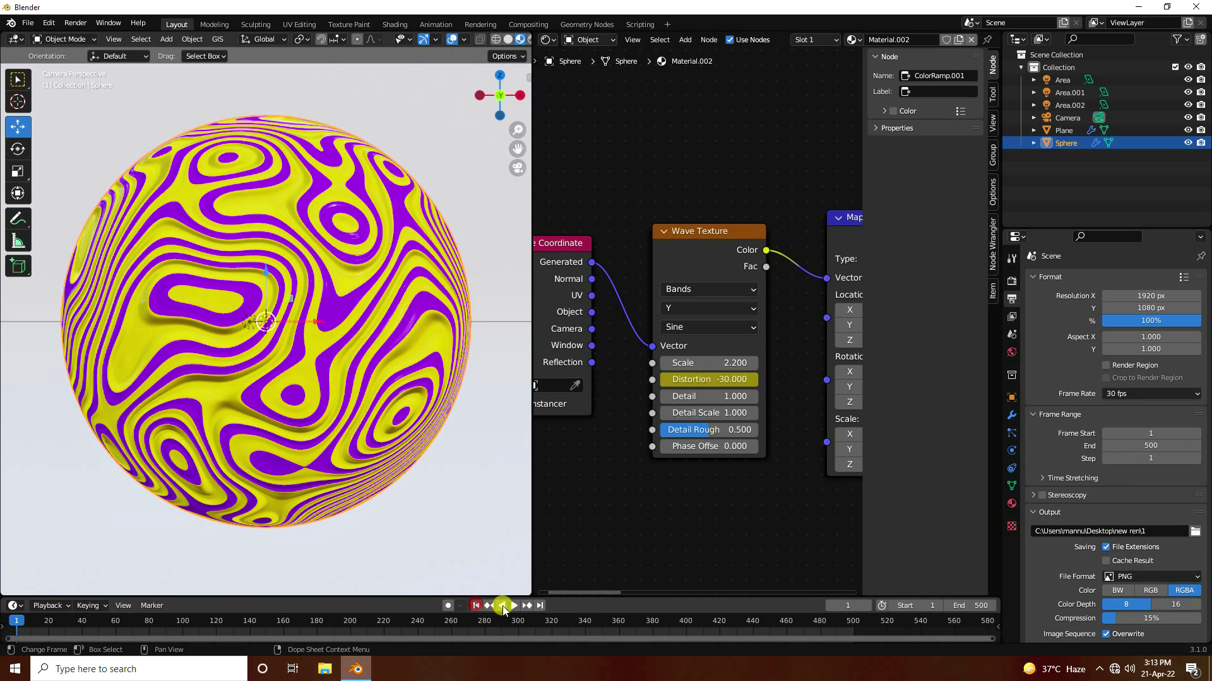
left_click(516, 606)
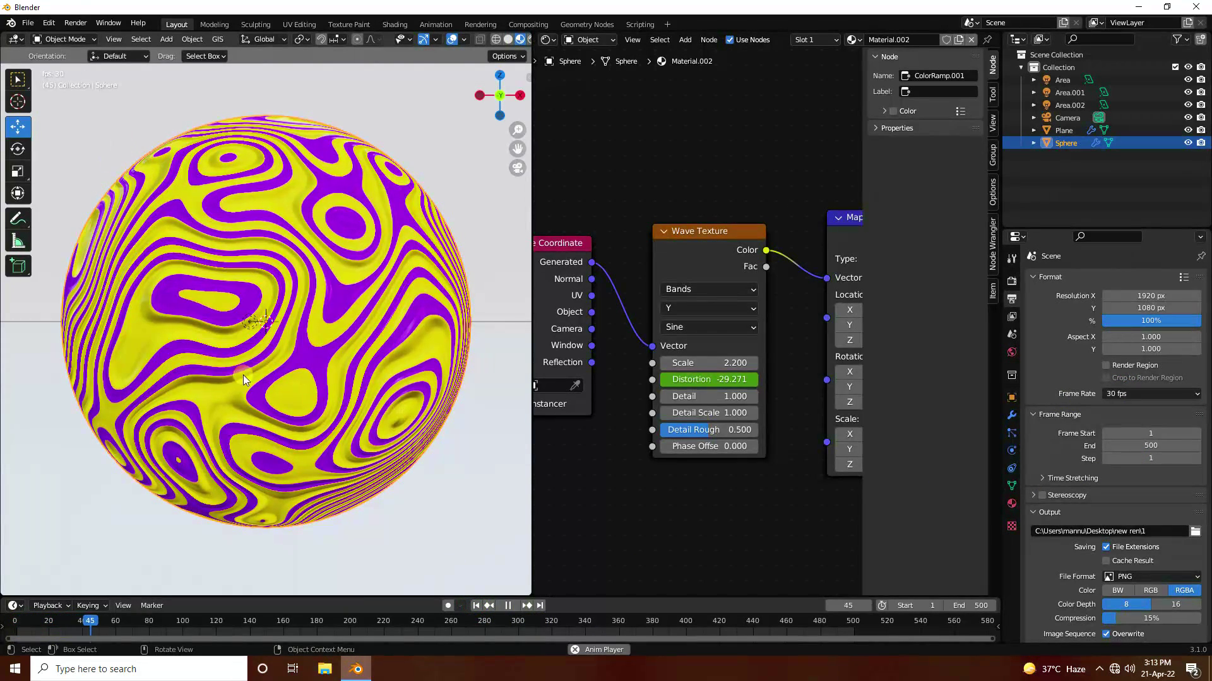
left_click(508, 606)
Step: Start rendering the full animation to the output folder
left_click(75, 24)
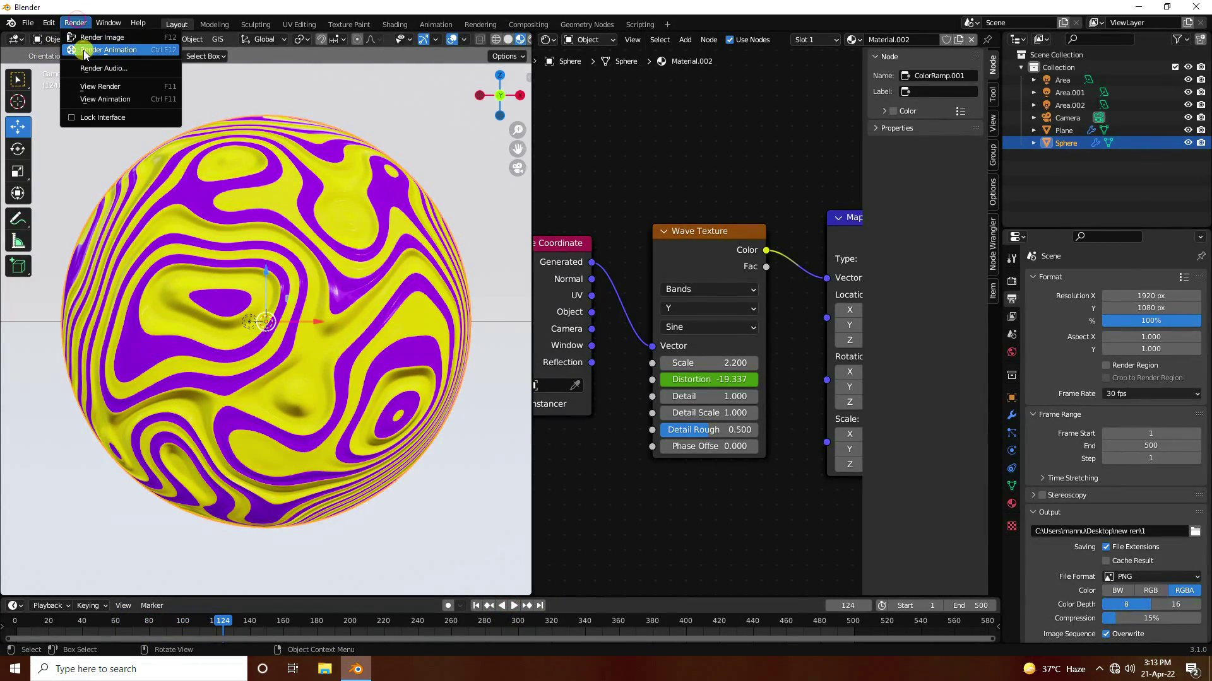
left_click(108, 49)
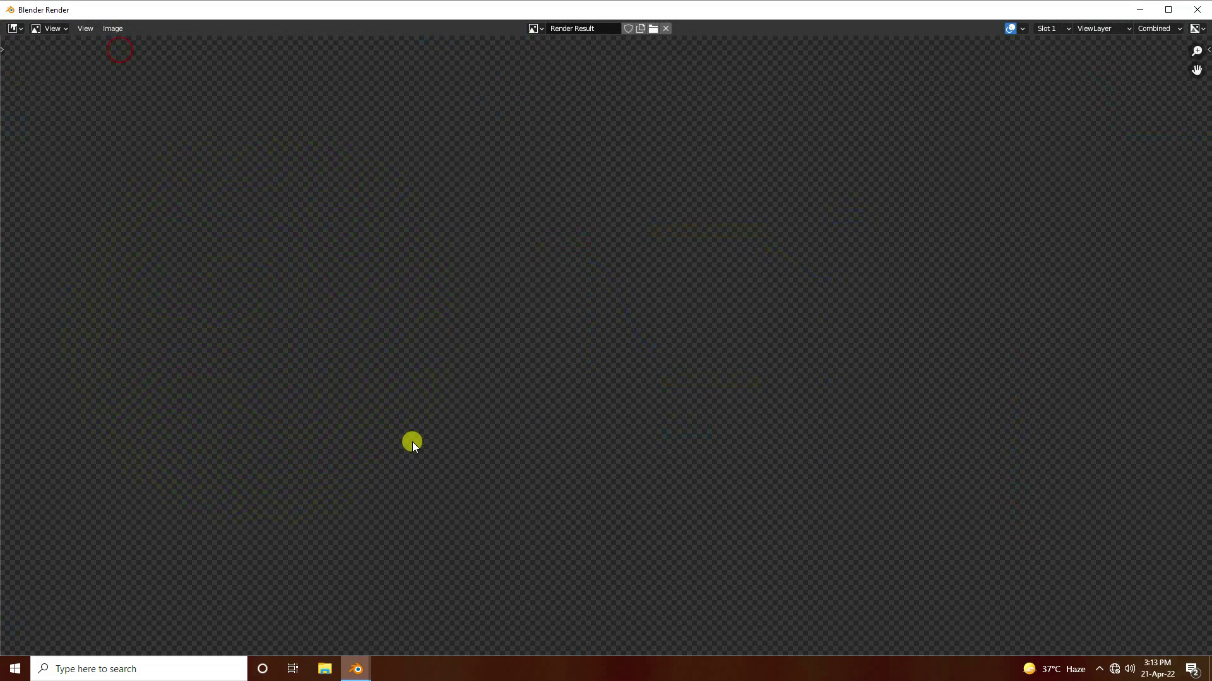